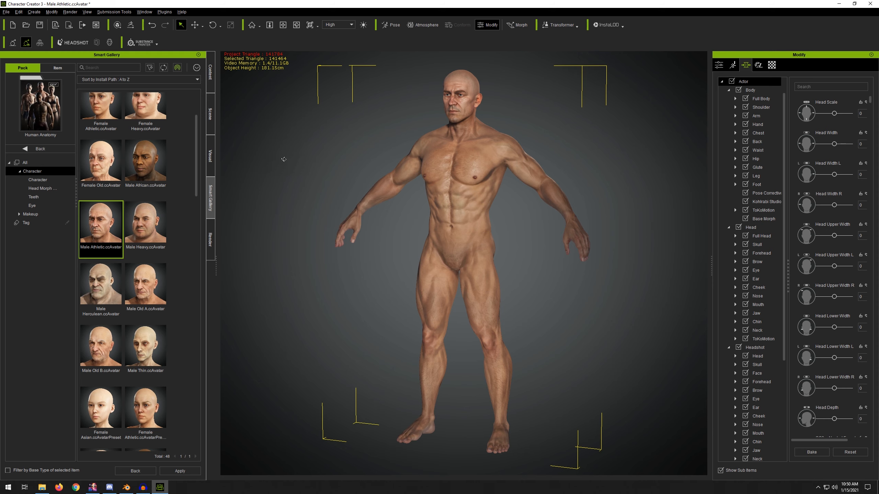
Step: Set the Back Depth body morph to 0
right_click_drag(283, 159, 653, 136)
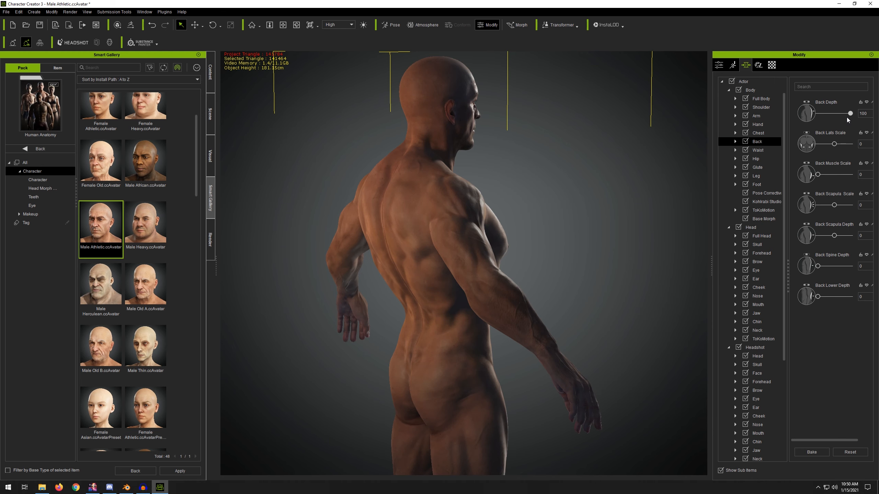
left_click_drag(846, 114, 785, 115)
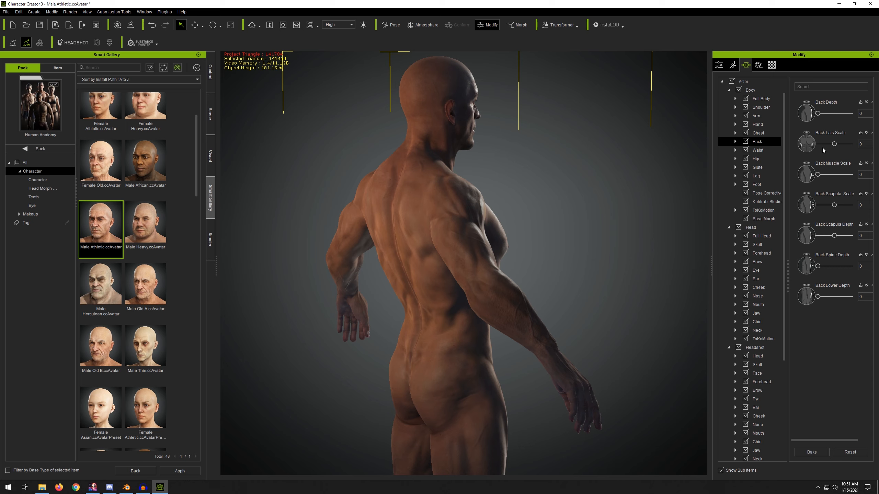
Step: Open the waist morphs and set Abs Outer Depth to 100
left_click(765, 151)
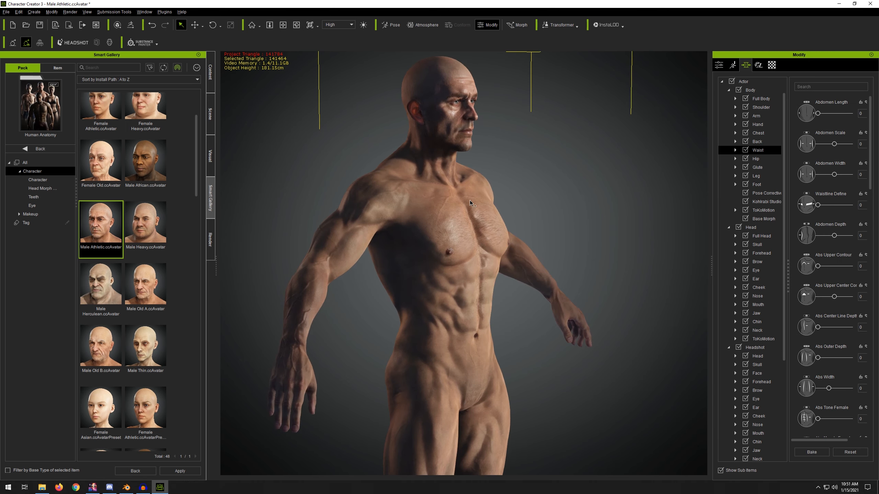
left_click_drag(818, 358, 850, 358)
Step: Scale the armored top accessory up uniformly to about 913 percent
right_click_drag(585, 256, 484, 260)
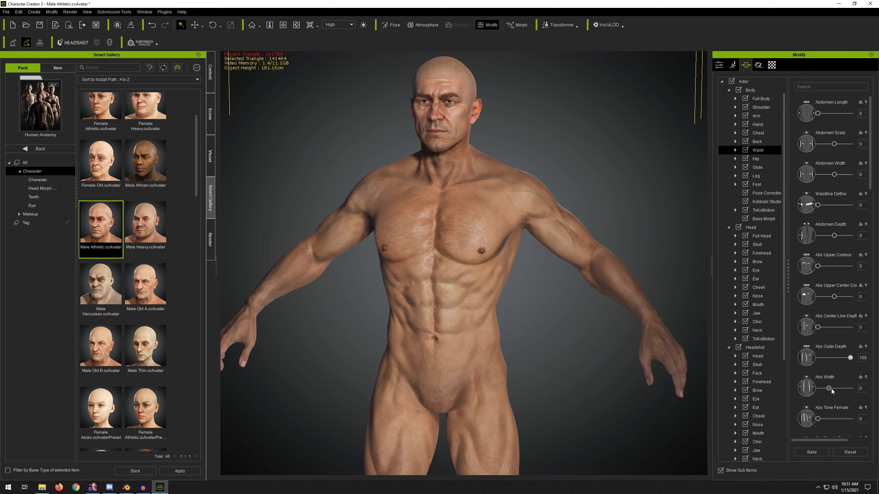
mouse_move(830, 388)
left_mouse_down()
mouse_move(810, 388)
mouse_move(828, 386)
left_mouse_up()
mouse_move(497, 228)
right_mouse_down()
mouse_move(346, 222)
mouse_move(512, 220)
right_mouse_up()
scroll(415, 229, "down", 5)
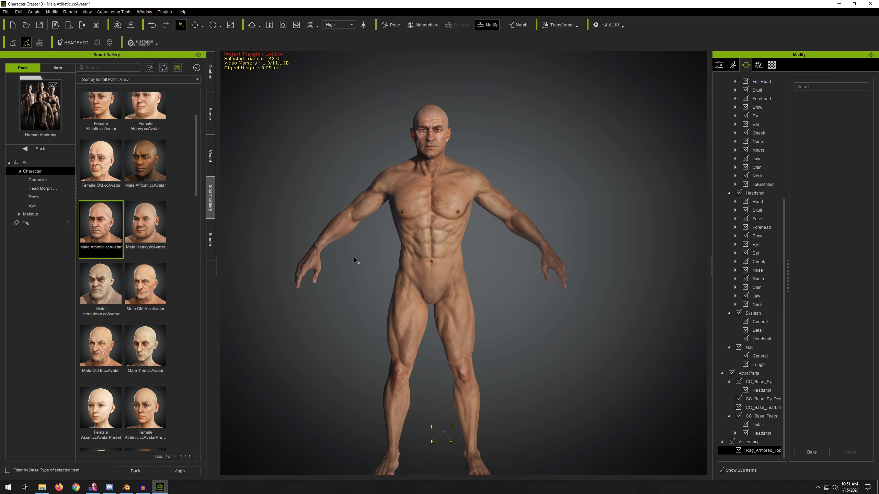
key("r")
left_click_drag(434, 464, 565, 307)
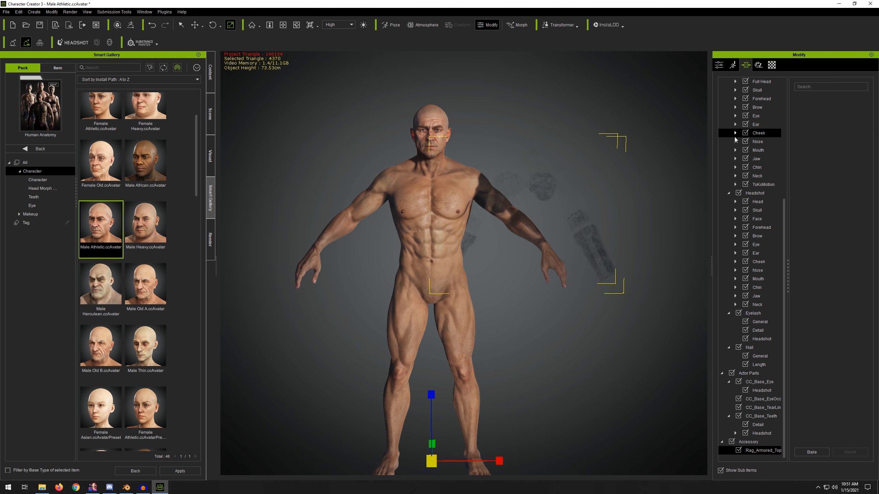
Step: Delete the opacity texture from the accessory's material
left_click(719, 66)
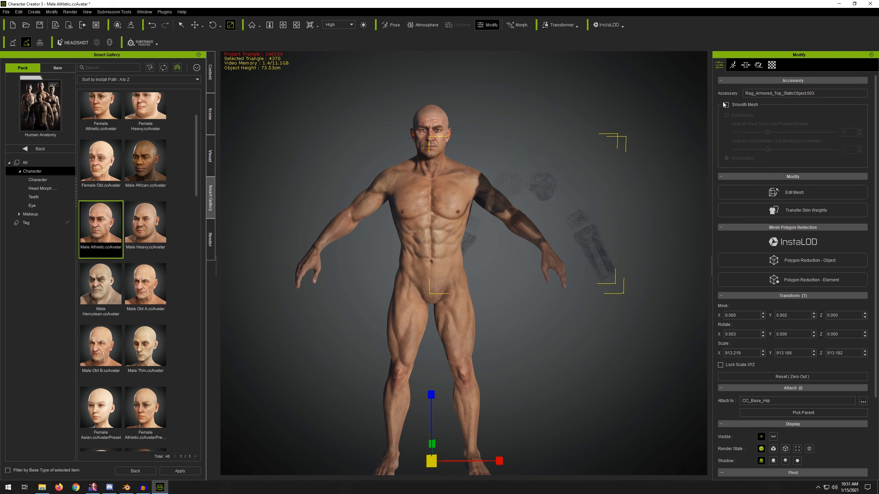
left_click(767, 81)
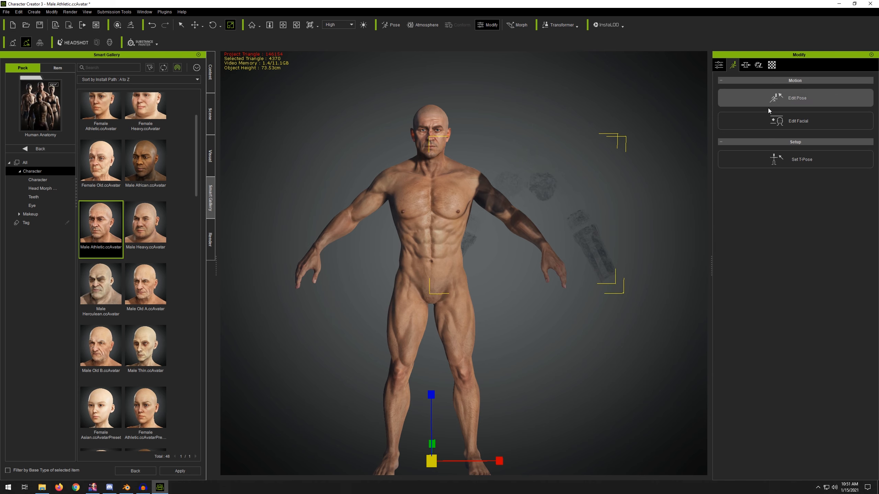
left_click(746, 66)
left_click(758, 65)
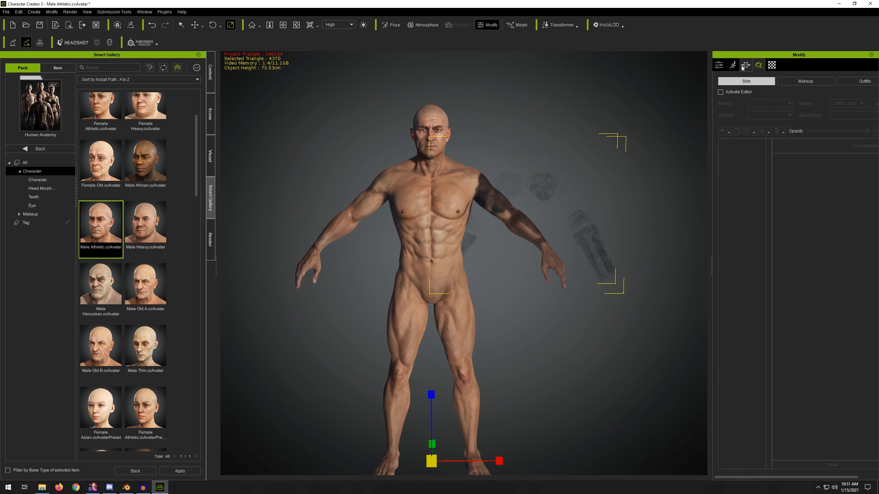
left_click(772, 66)
right_click(792, 225)
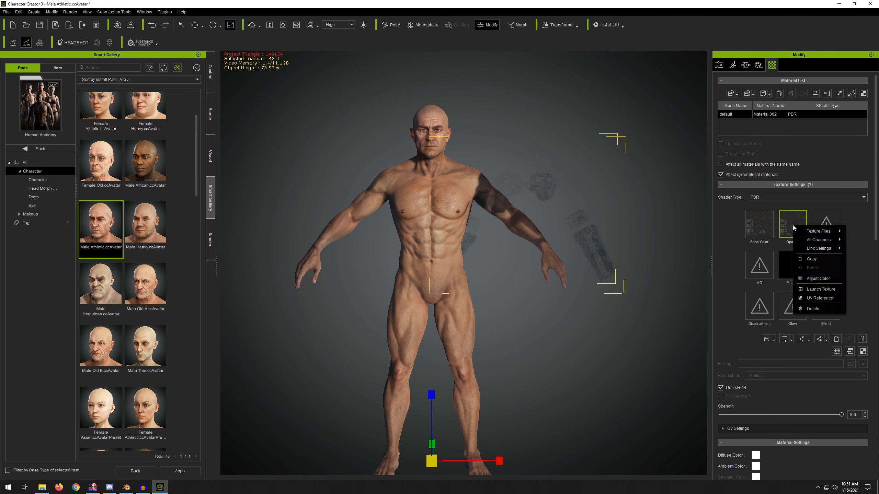
left_click(813, 308)
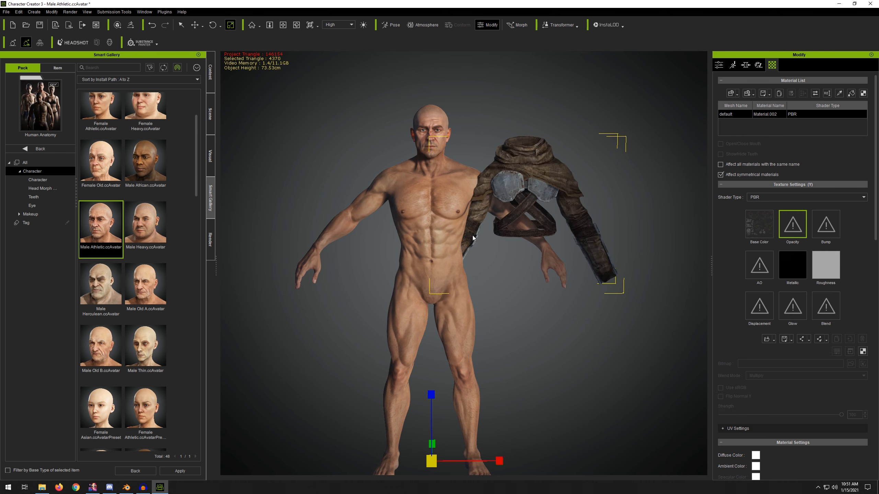
Step: Enlarge the accessory slightly and move it onto the character's shoulders
left_click_drag(438, 451, 478, 405)
key("w")
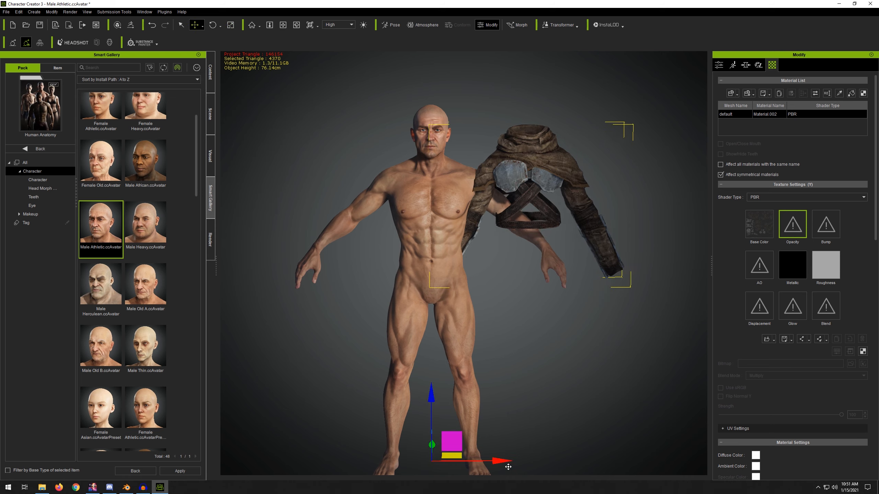
left_click_drag(505, 460, 407, 459)
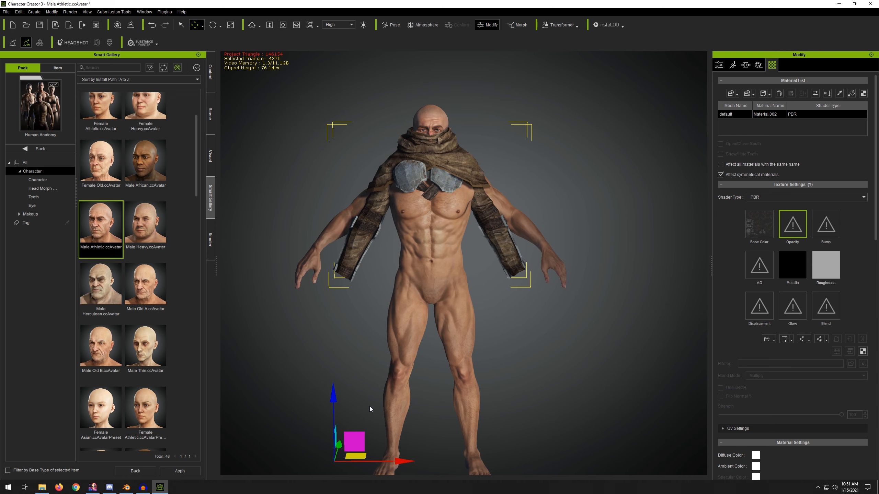
left_click_drag(338, 397, 340, 409)
Step: Fine-tune the accessory's height scale and rotation slightly from a side view
middle_click_drag(567, 229, 595, 175, "alt")
left_click_drag(512, 175, 546, 151, "alt")
middle_click_drag(545, 152, 529, 220, "alt")
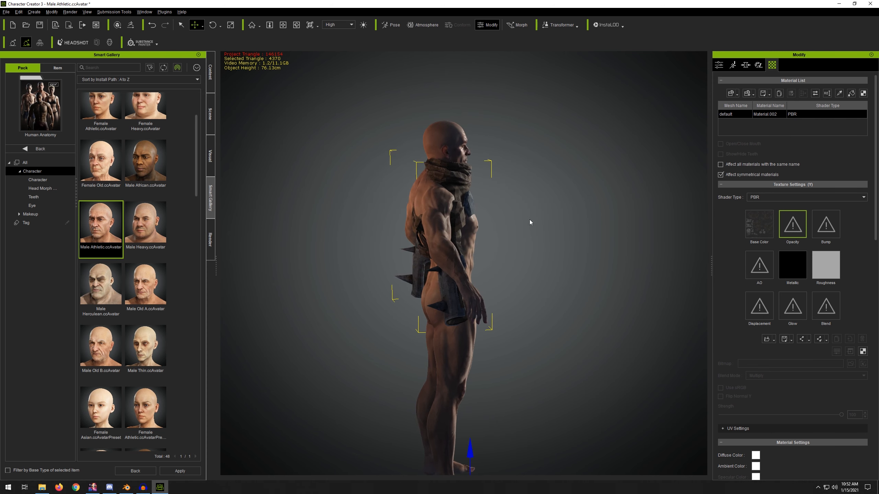
right_click_drag(530, 221, 550, 266, "alt")
key("r")
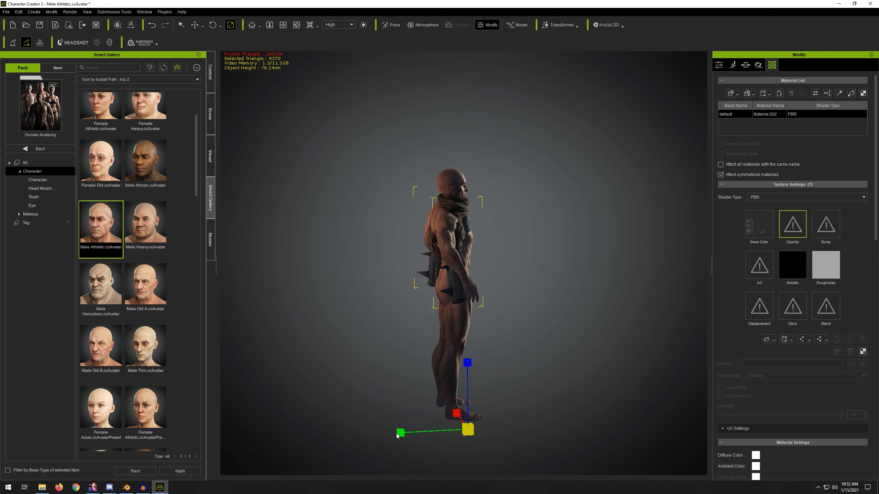
left_click_drag(401, 433, 396, 434)
right_click_drag(484, 285, 514, 241, "alt")
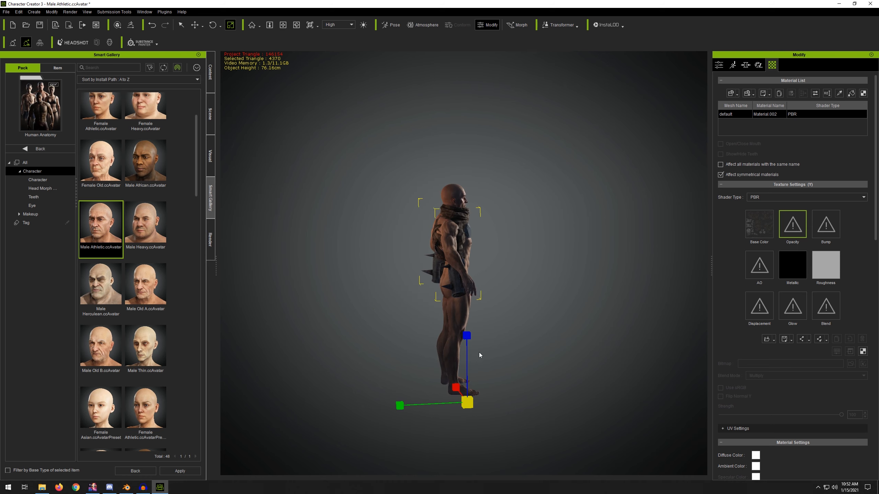
key("e")
left_click_drag(489, 345, 491, 346)
Step: Set the accessory's pivot quick-set position to Middle
key("w")
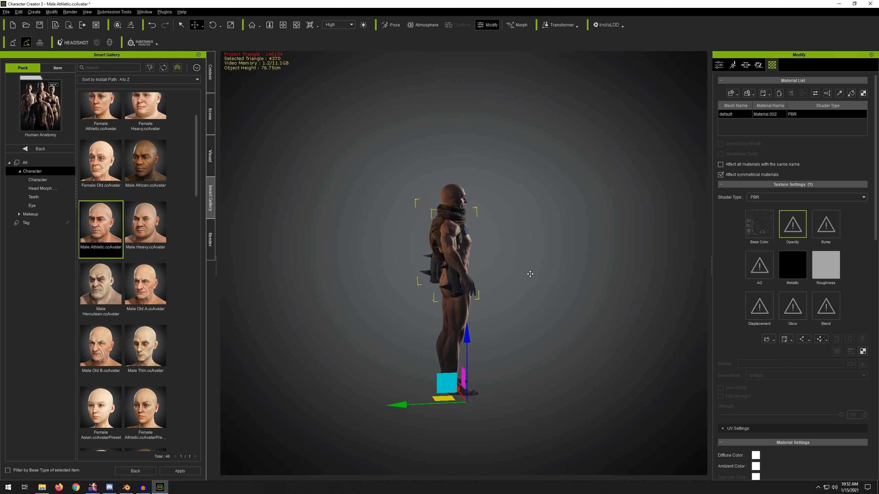
left_click_drag(515, 287, 483, 257, "alt")
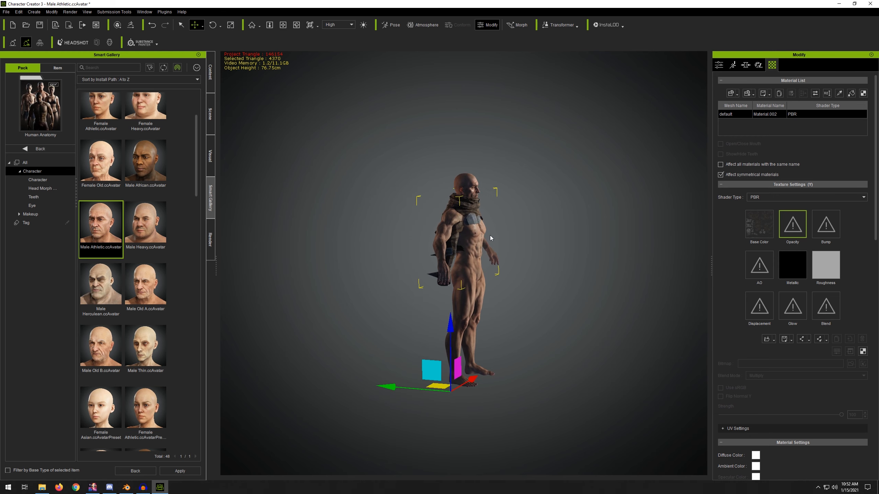
scroll(483, 256, "up", 5)
scroll(483, 257, "down", 3)
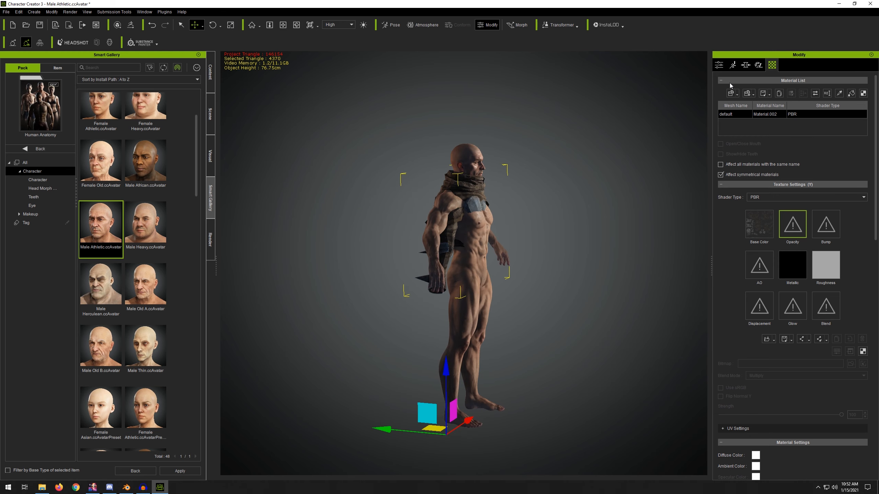
left_click(719, 65)
scroll(863, 304, "down", 3)
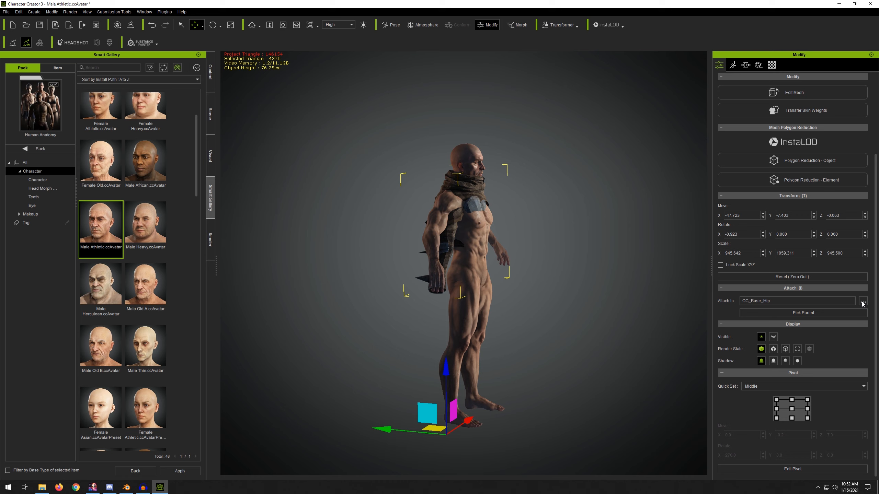
left_click(790, 411)
Step: Open Edit Pose, select the character's right hand effector, and switch keying mode to Body Part
scroll(486, 192, "up", 5)
scroll(488, 192, "down", 2)
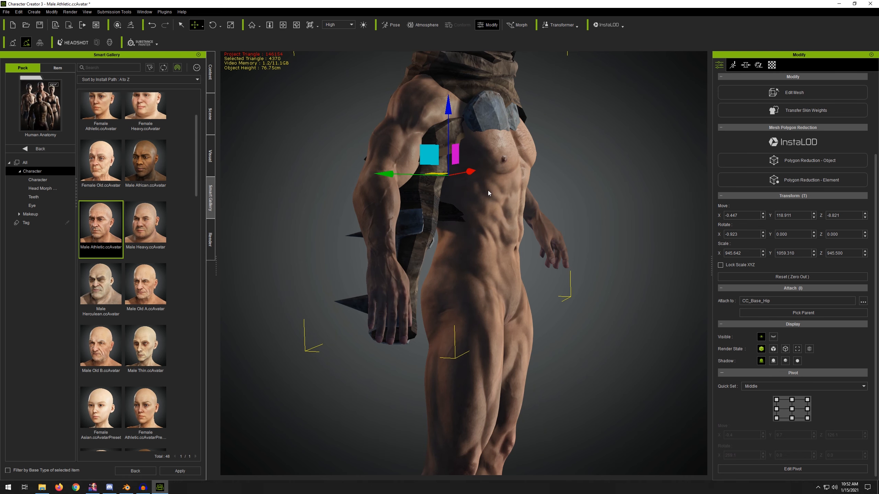
right_click_drag(487, 191, 372, 225)
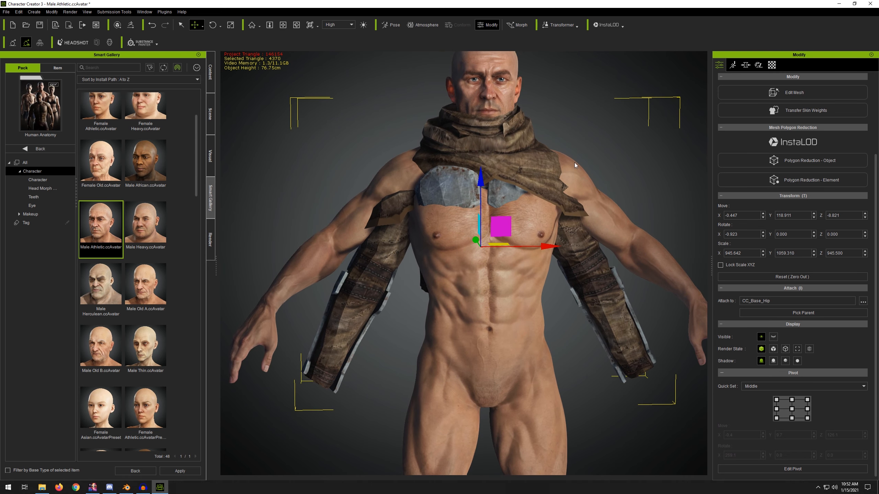
left_click(733, 66)
left_click(806, 98)
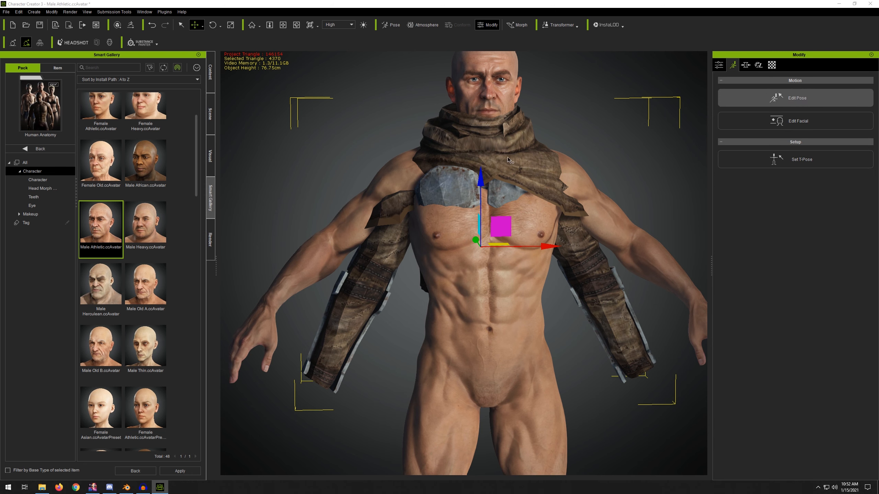
left_click(634, 295)
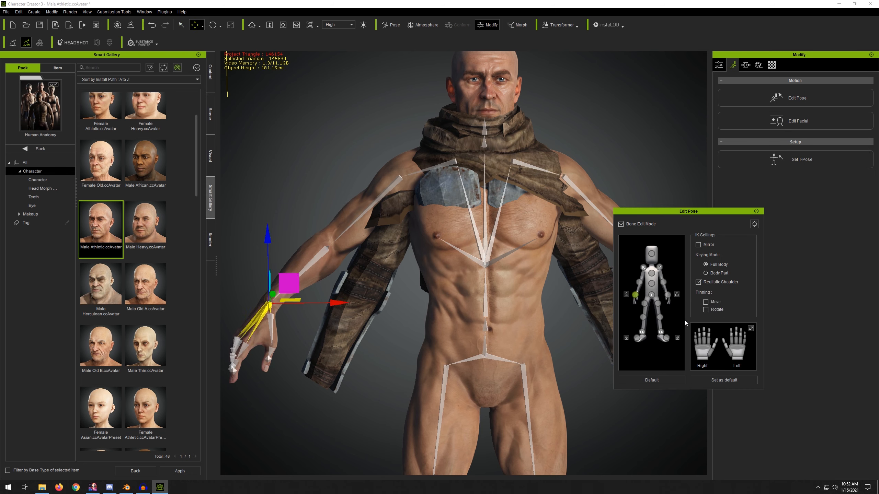
left_click(719, 273)
Step: Move the right hand down and inward so the arm fits the sleeve, then close the pose editor
left_click_drag(343, 313, 372, 324)
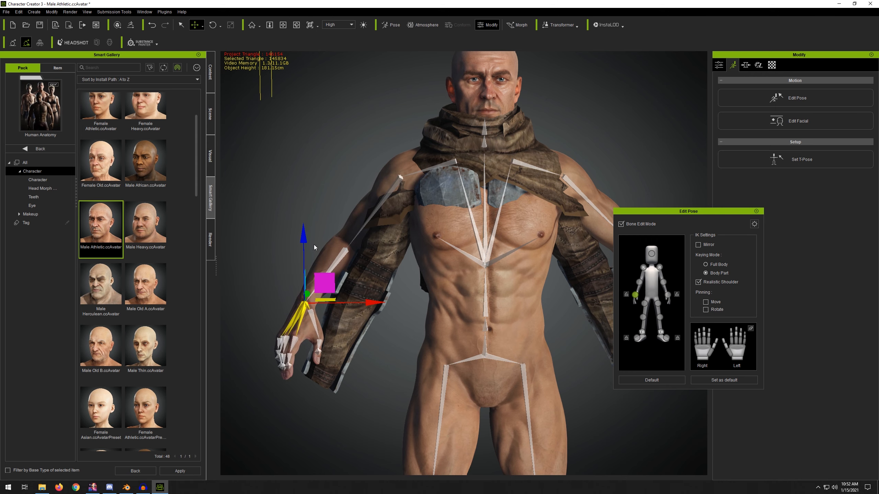
left_click_drag(304, 244, 307, 274)
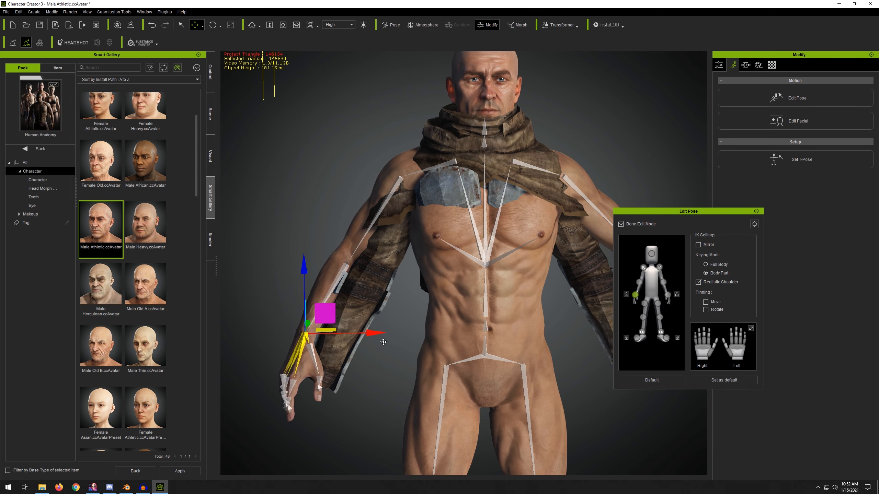
left_click_drag(383, 342, 401, 342)
left_click_drag(326, 262, 322, 288)
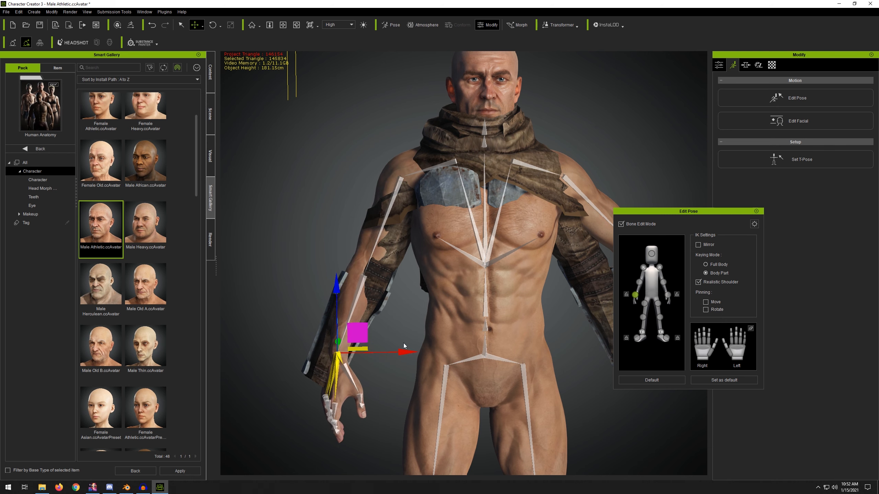
left_click_drag(406, 353, 405, 354)
right_click_drag(330, 222, 541, 172)
right_click_drag(495, 201, 515, 164)
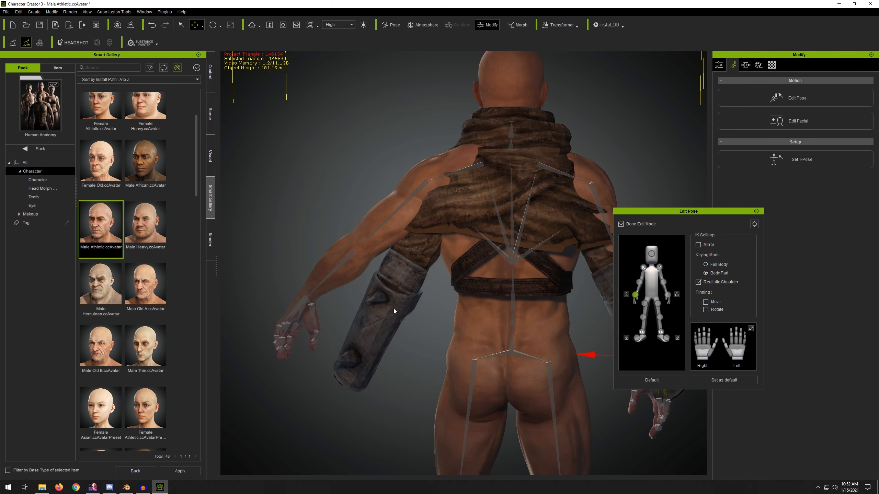
left_click(756, 211)
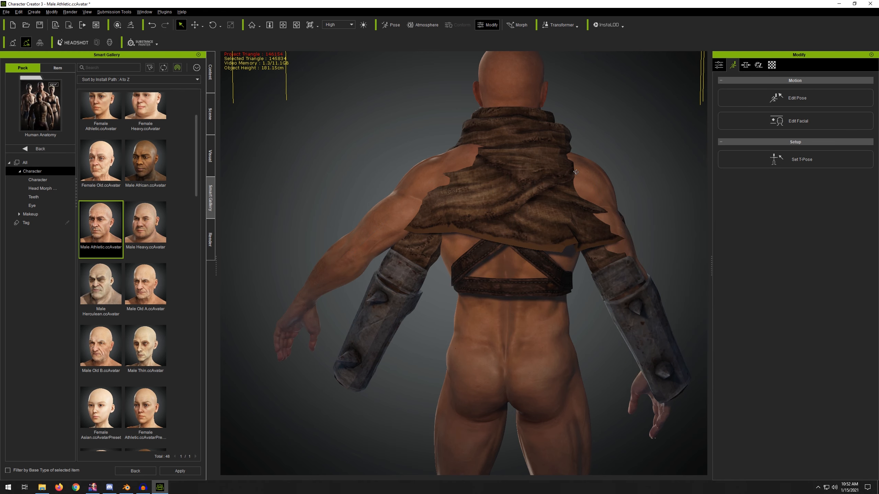
Step: Load the Male Thin avatar from the gallery without saving the current project
right_click_drag(657, 166, 389, 145)
scroll(404, 168, "down", 3)
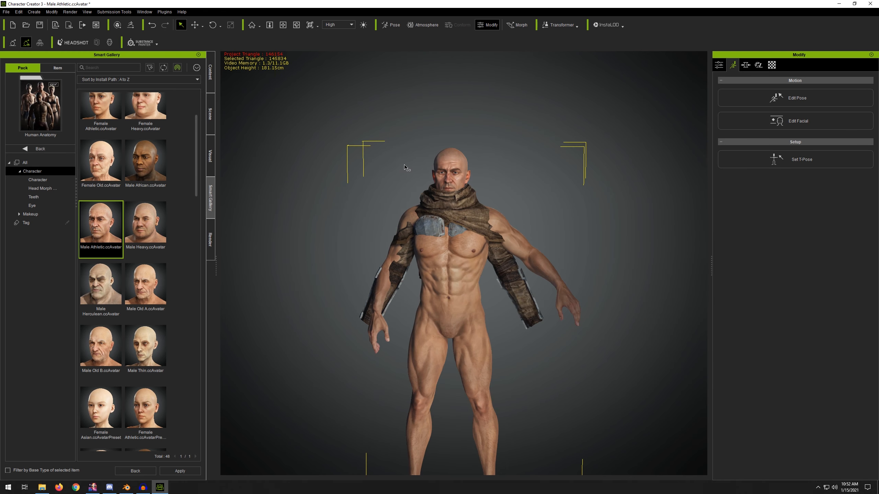
right_click_drag(450, 191, 485, 174)
middle_click_drag(485, 175, 475, 141)
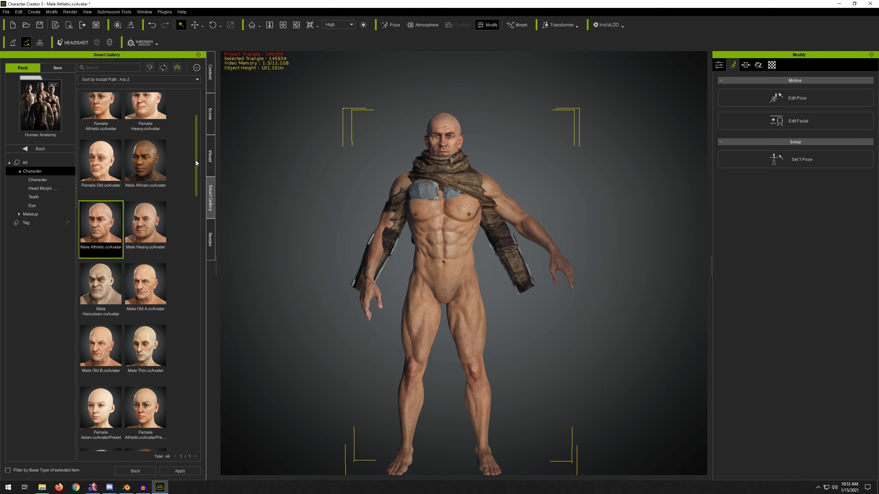
double_click(152, 349)
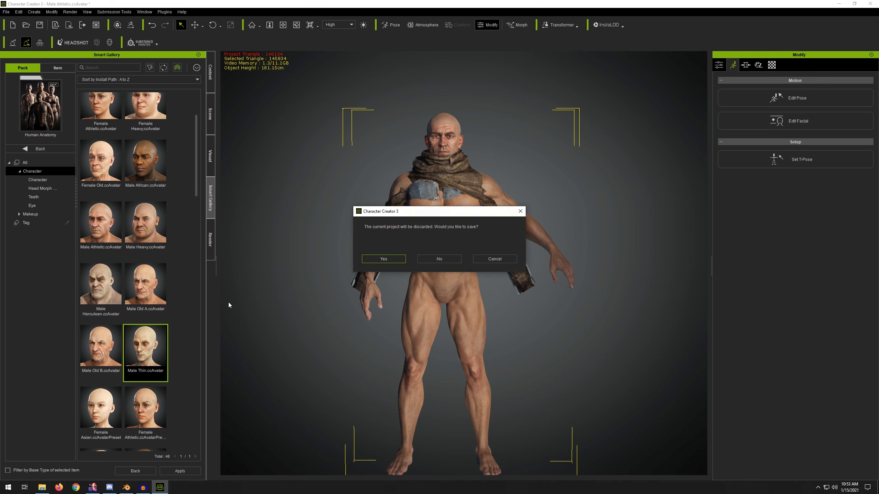
left_click(426, 260)
key("Return")
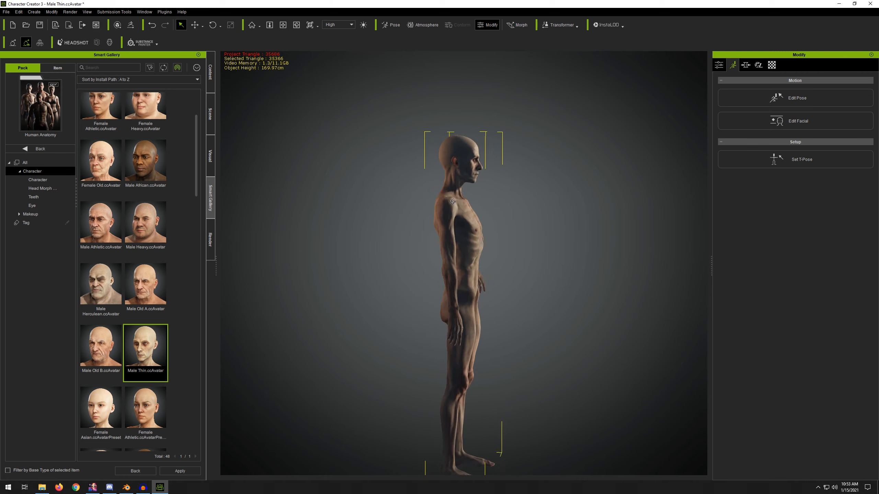
Step: Return to the top level of the content gallery
mouse_move(196, 160)
left_mouse_down()
mouse_move(196, 135)
mouse_move(196, 156)
left_mouse_up()
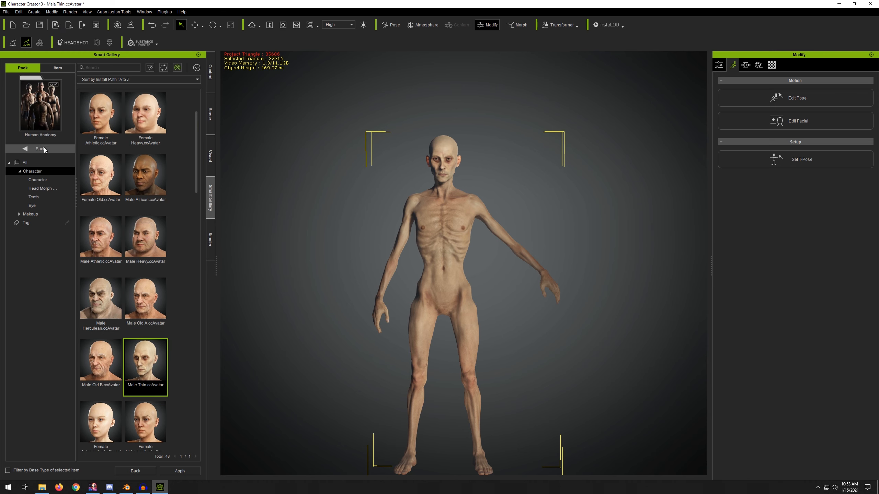
left_click(33, 148)
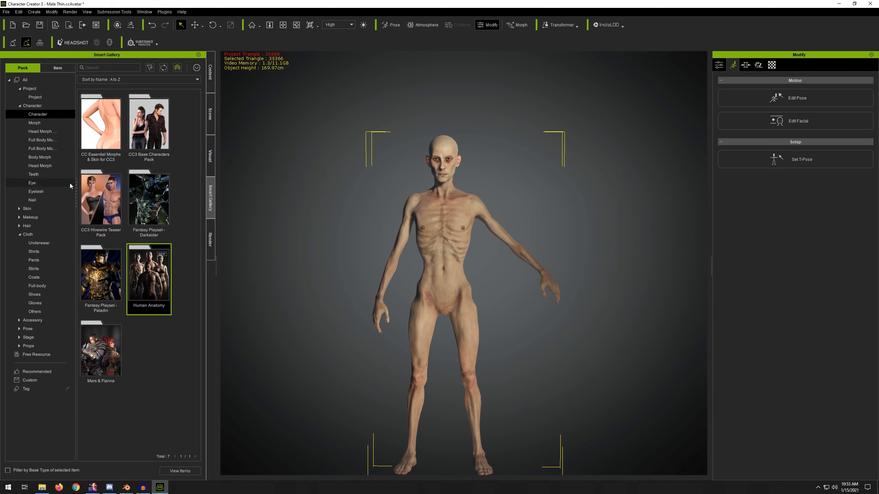
Step: Apply the Dimachaeri_Arms cloth from the Gladiator Vol. 2 pack to the avatar, using Fit Body Shape and the Default skin-weight preset
left_click(41, 266)
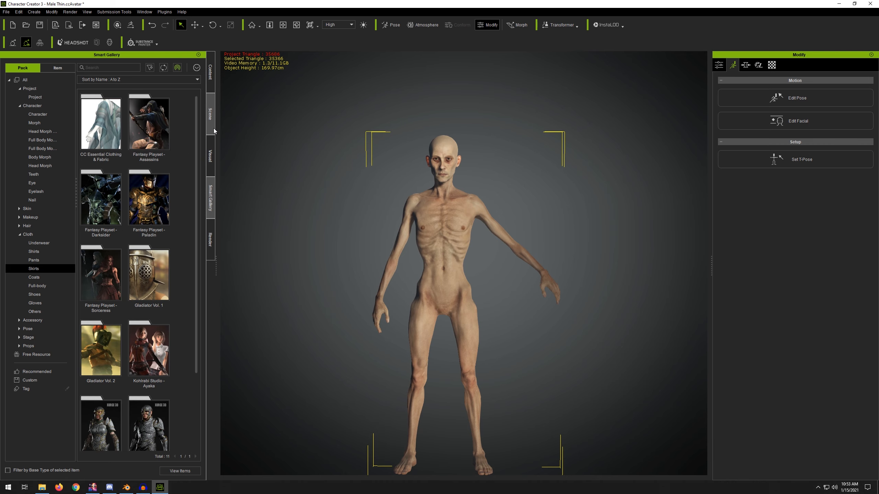
double_click(107, 334)
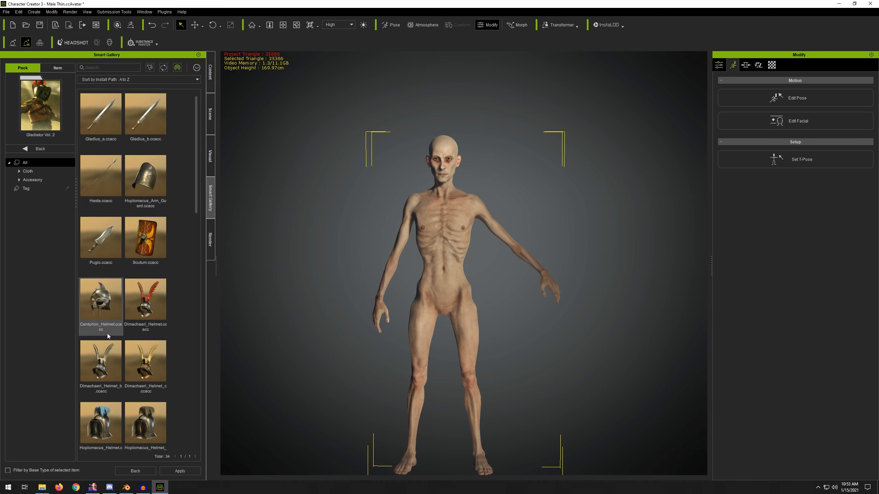
left_click_drag(201, 111, 185, 284)
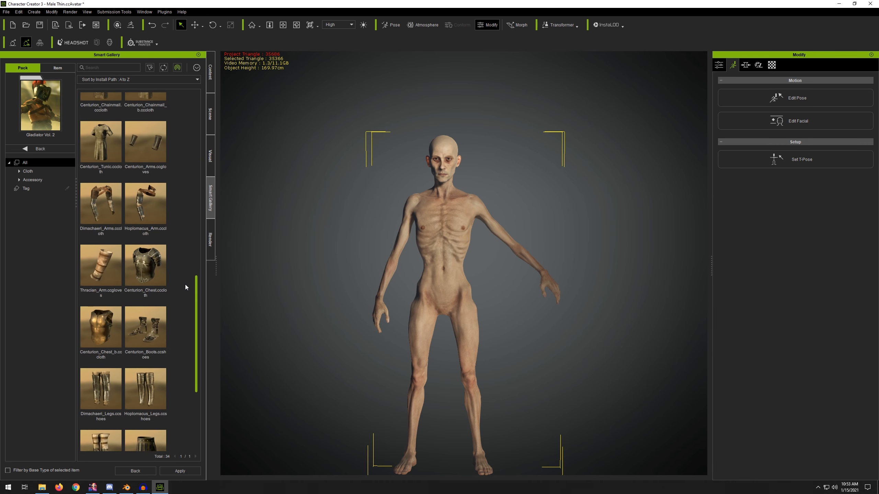
left_click_drag(101, 204, 439, 236)
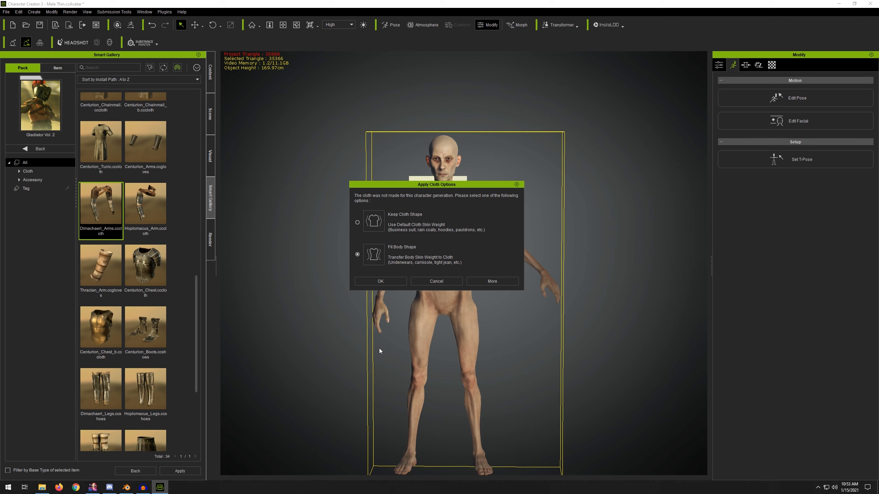
left_click(381, 282)
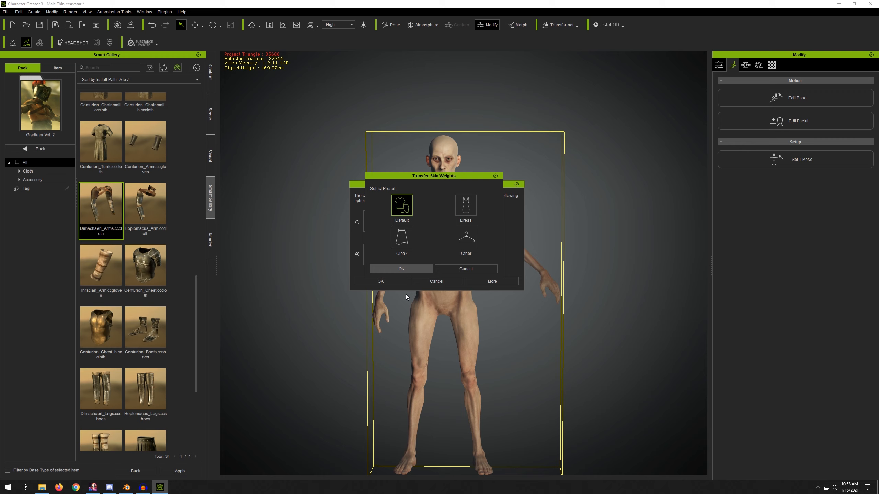
left_click(403, 269)
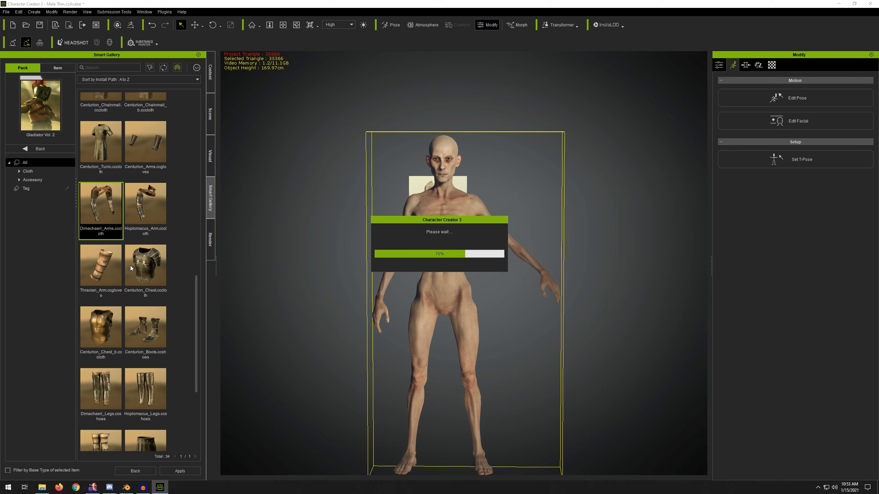
Step: Orbit and zoom around the character to inspect how the arm armor fits
scroll(535, 203, "up", 2)
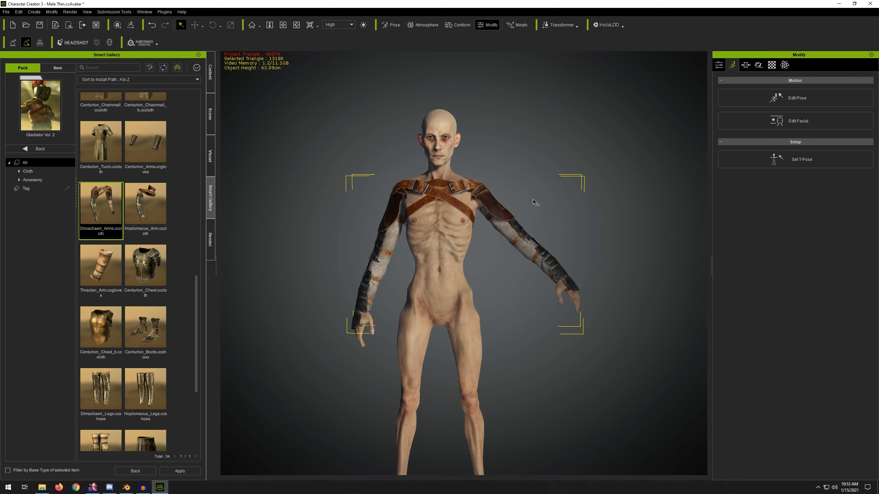
scroll(533, 199, "up", 3)
left_click_drag(339, 208, 273, 177, "alt")
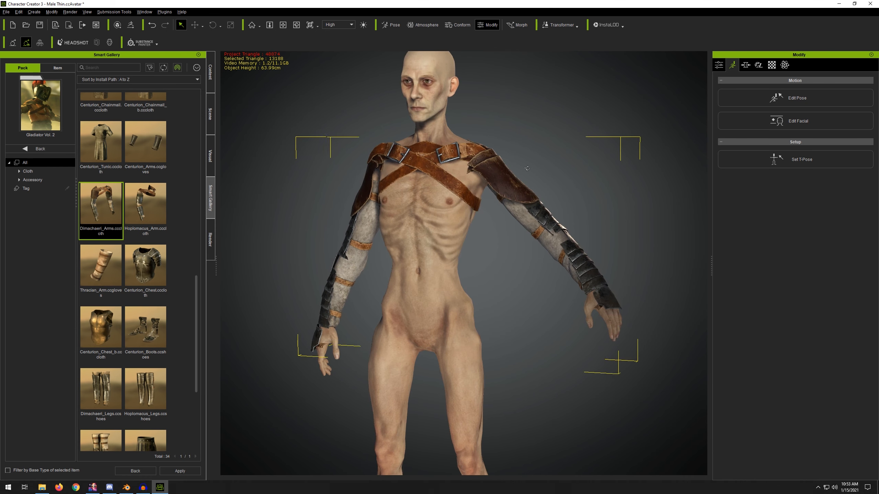
left_click_drag(606, 166, 623, 159, "alt")
left_click_drag(483, 166, 415, 169, "alt")
scroll(426, 166, "up", 4)
scroll(412, 171, "down", 4)
scroll(415, 173, "down", 2)
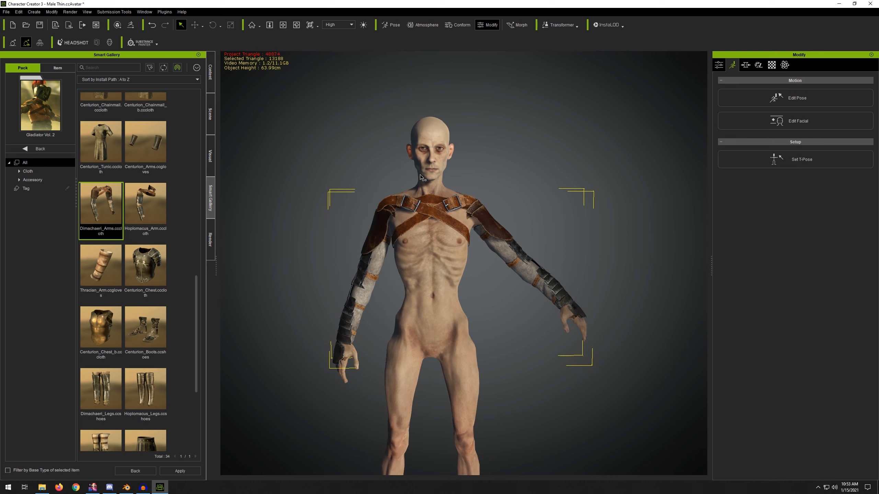
mouse_move(485, 177)
left_mouse_down("alt")
mouse_move(343, 171)
mouse_move(468, 174)
left_mouse_up("alt")
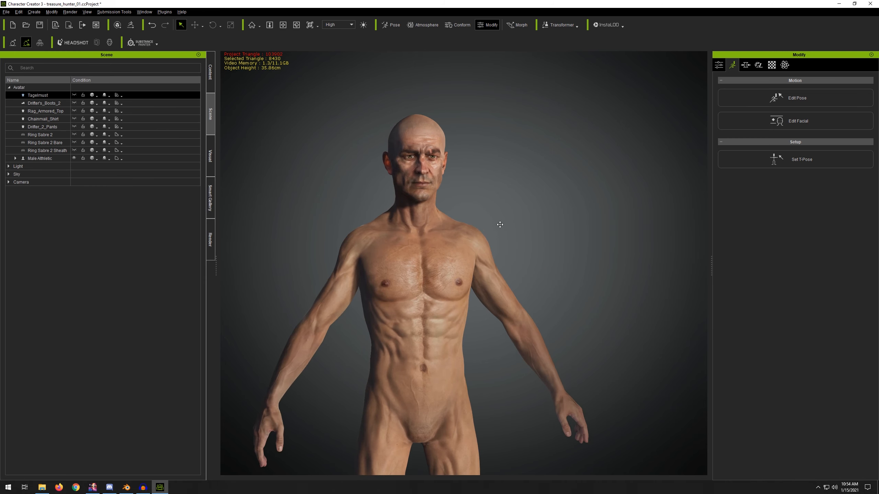
Step: Orbit and zoom around the Male Athletic character in the treasure hunter project to examine its body
scroll(498, 222, "up", 5)
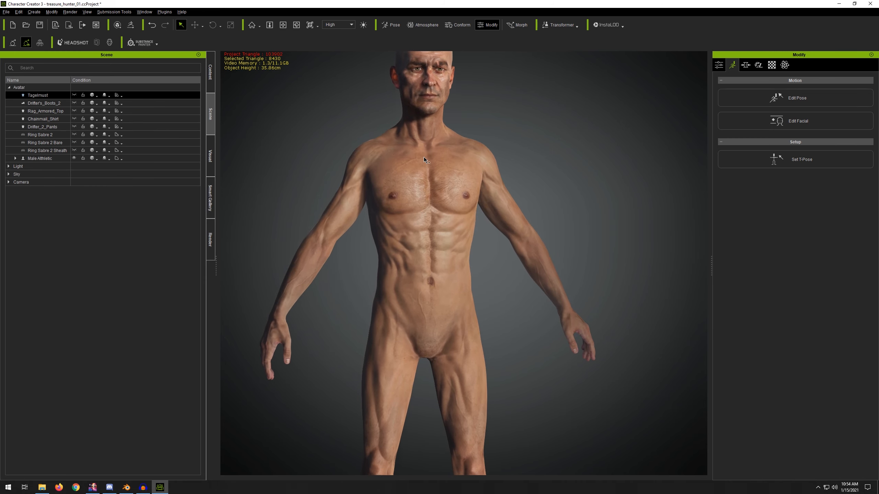
left_click_drag(424, 159, 410, 149, "alt")
right_click_drag(410, 149, 410, 221, "alt")
left_click_drag(410, 222, 351, 186, "alt")
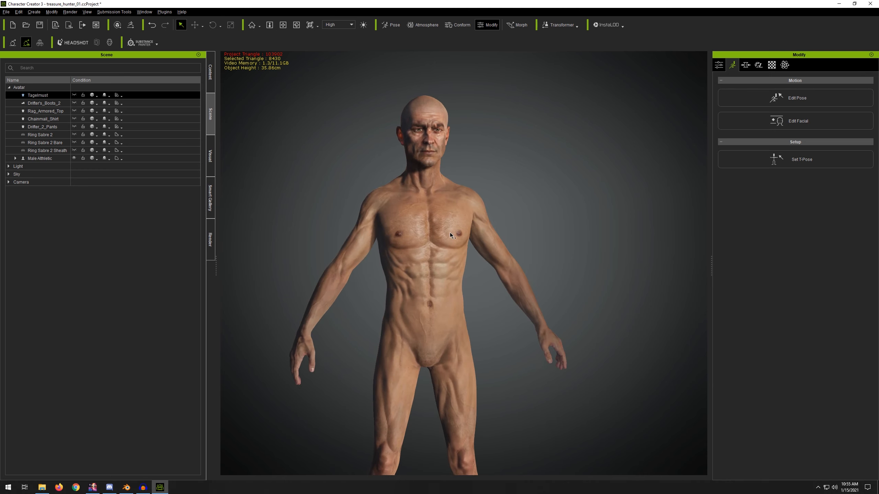
middle_click_drag(449, 232, 423, 234, "alt")
left_click_drag(423, 234, 324, 275, "alt")
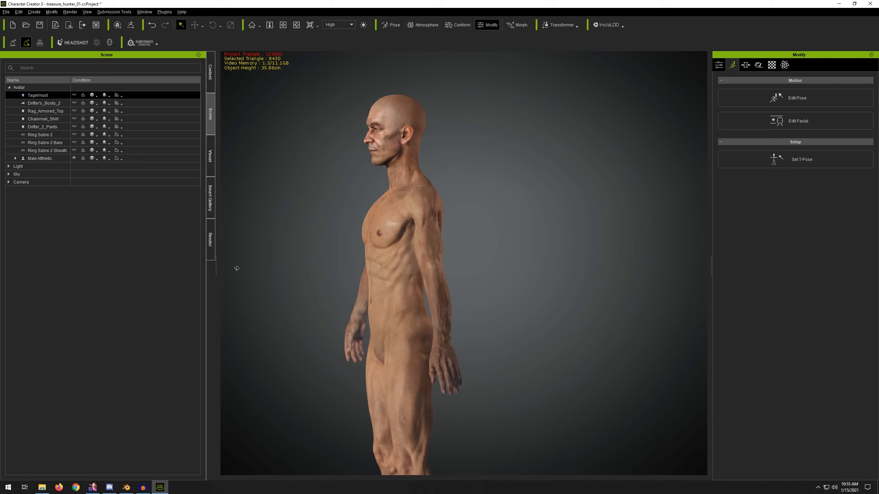
right_click_drag(529, 267, 286, 199)
middle_click_drag(310, 168, 321, 204)
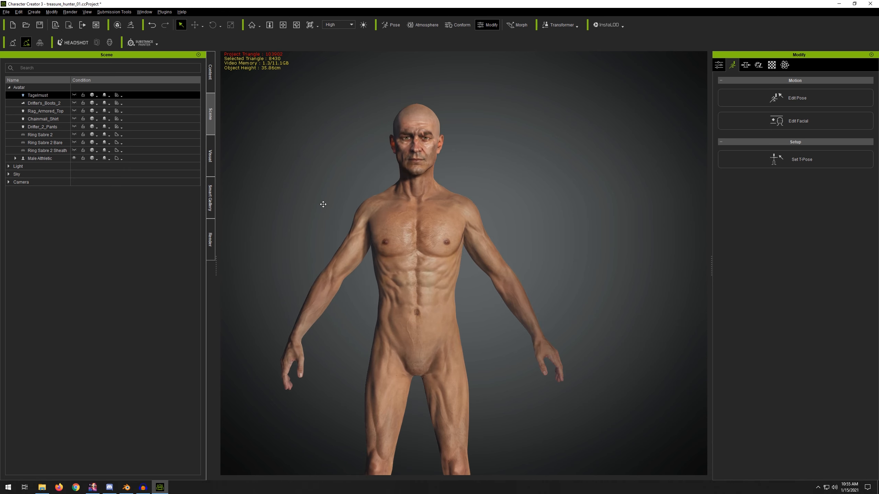
Step: Import the Tagelmust_M.obj file from the Clothing folder into the scene
left_click(45, 102)
left_click(45, 96)
left_click(146, 247)
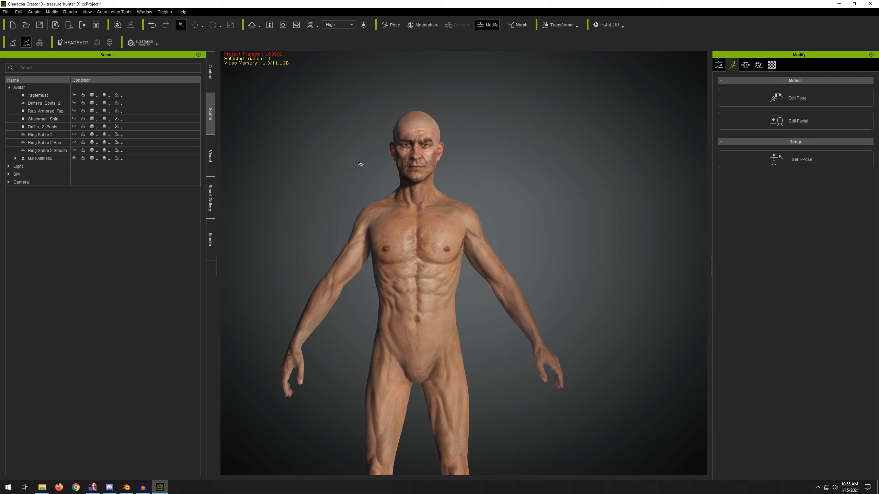
left_click(34, 11)
left_click(49, 50)
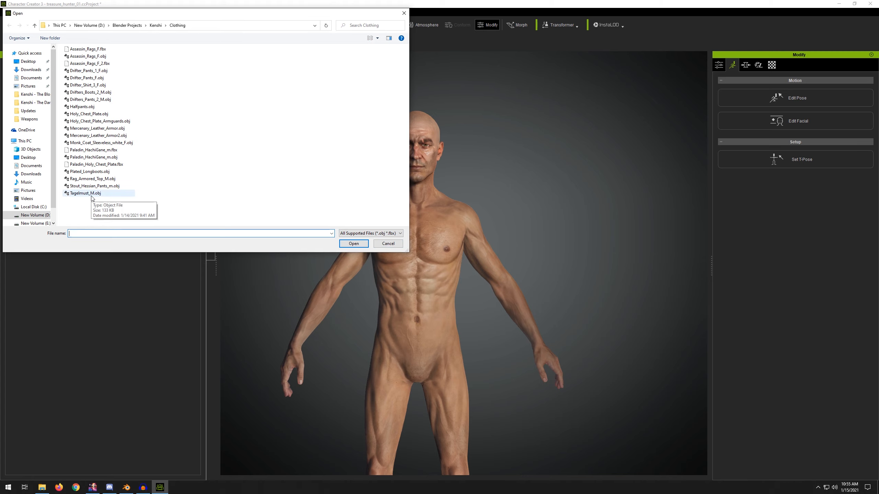
double_click(82, 198)
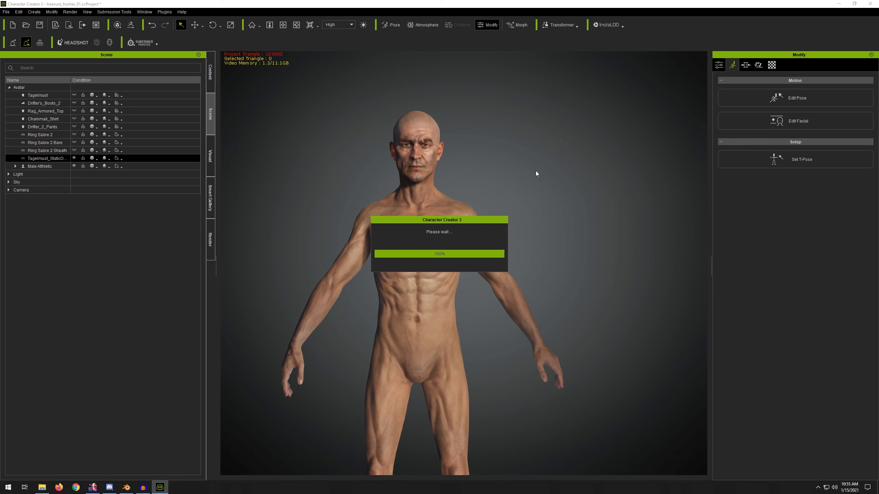
Step: Scale the imported tagelmust up to about 776 and move it onto the character's head
mouse_move(471, 189)
right_mouse_down()
mouse_move(643, 189)
mouse_move(472, 191)
right_mouse_up()
left_click_drag(590, 196, 448, 196)
key("r")
left_click_drag(375, 191, 363, 208)
middle_click_drag(430, 132, 477, 164)
scroll(473, 187, "up", 5)
right_click_drag(440, 173, 611, 154)
key("w")
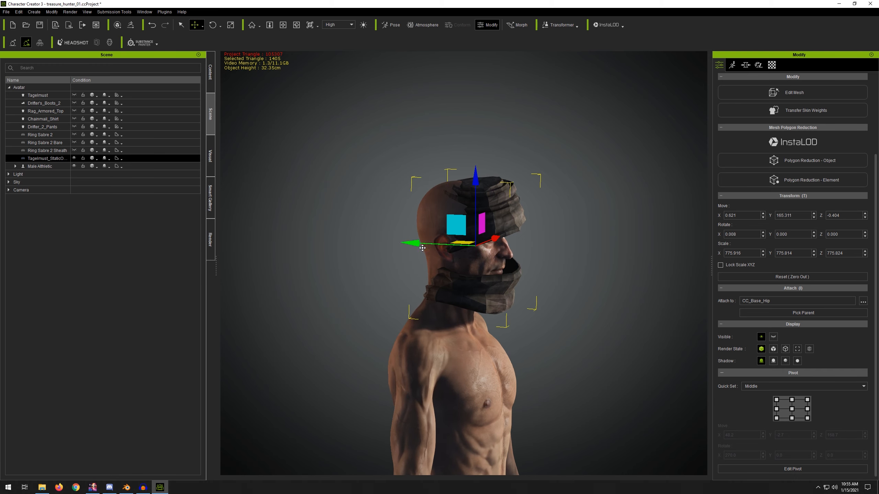
left_click_drag(415, 247, 398, 247)
right_click_drag(526, 194, 341, 183)
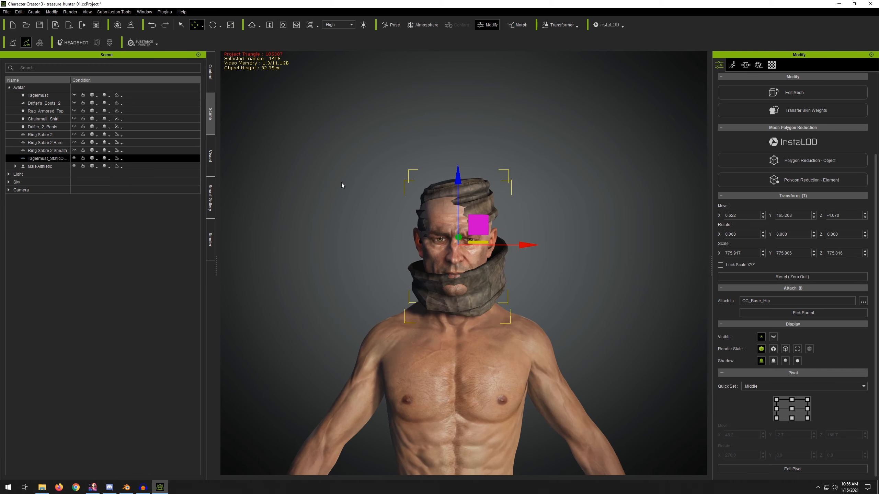
Step: Scale the tagelmust up further to about 870 so it wraps the head and neck
scroll(422, 210, "up", 1)
key("r")
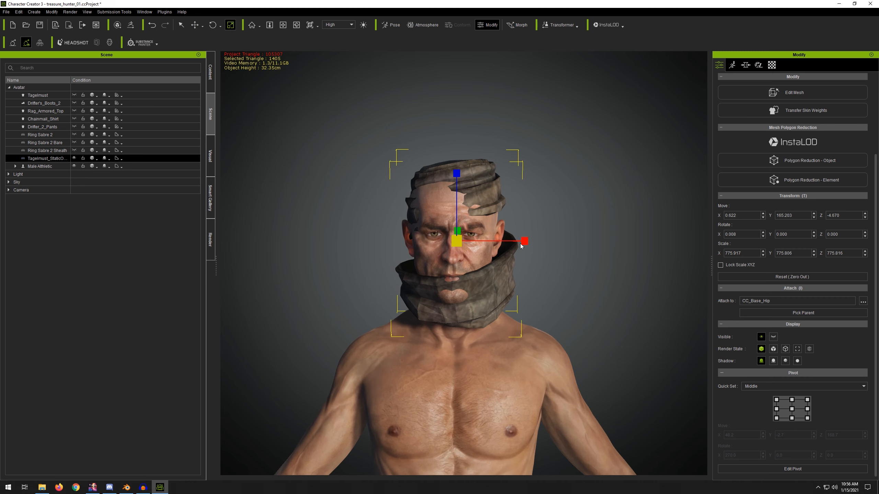
left_click_drag(458, 243, 460, 242)
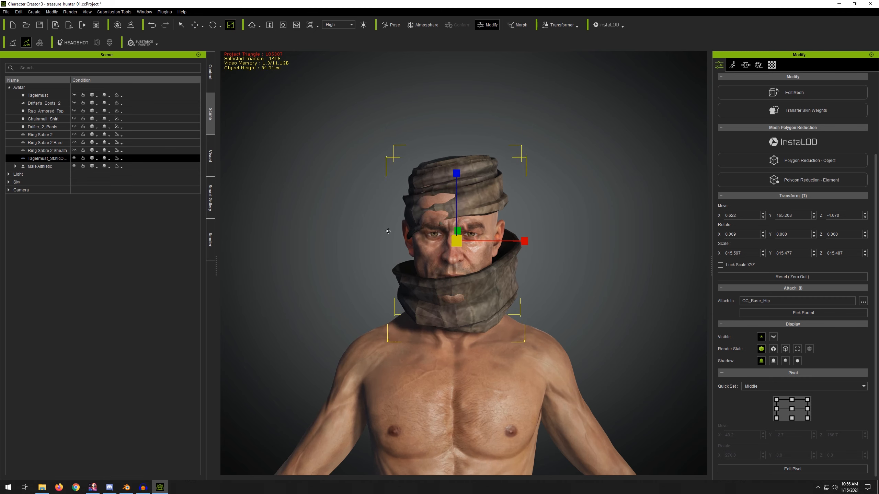
right_click_drag(460, 243, 618, 235)
left_click_drag(463, 245, 471, 239)
right_click_drag(470, 238, 347, 234)
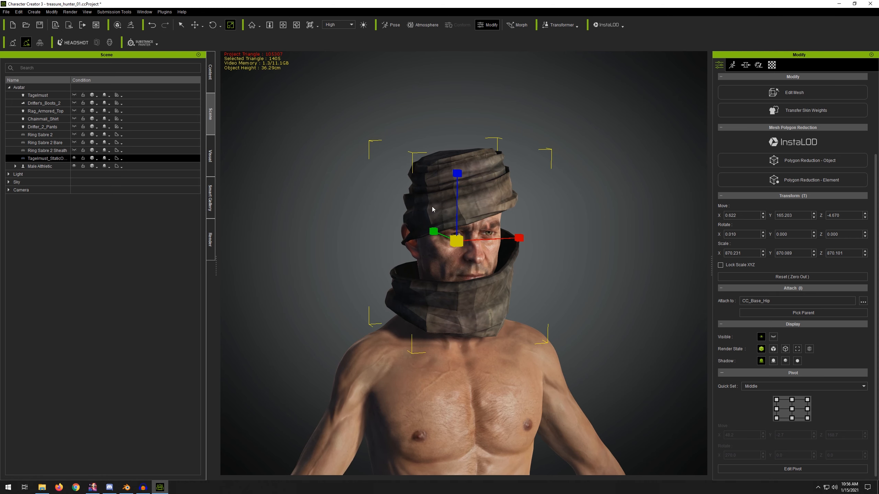
Step: Move the tagelmust slightly to center it on the character's head
key("w")
left_click_drag(463, 177, 463, 180)
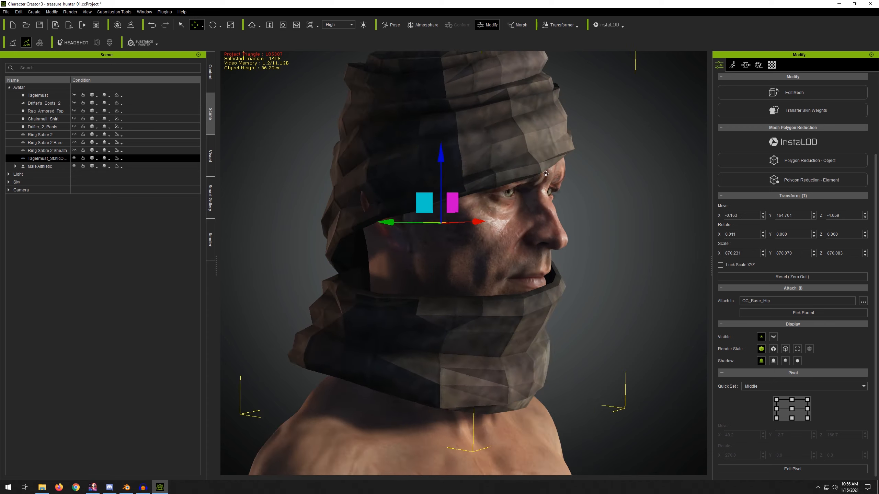
mouse_move(585, 187)
right_mouse_down()
mouse_move(332, 185)
mouse_move(448, 185)
mouse_move(367, 190)
mouse_move(378, 191)
mouse_move(403, 242)
mouse_move(637, 229)
mouse_move(317, 205)
mouse_move(317, 187)
mouse_move(576, 186)
right_mouse_up()
scroll(437, 191, "down", 4)
scroll(379, 204, "up", 3)
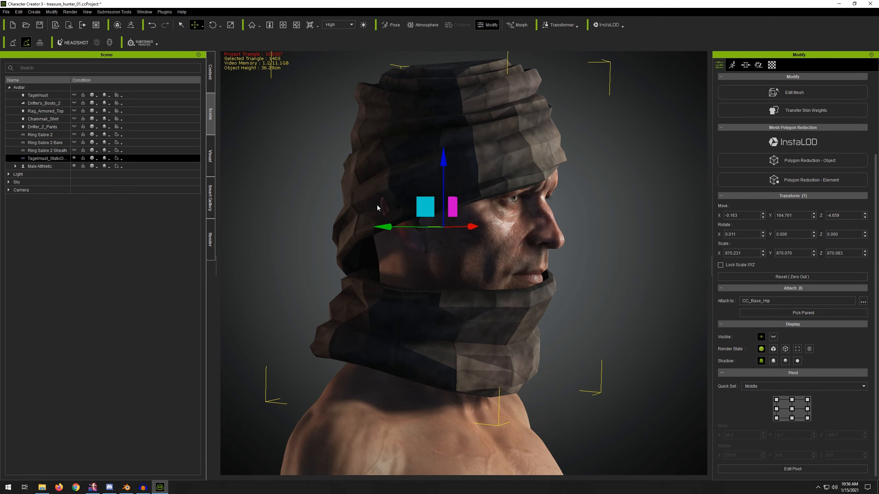
scroll(348, 210, "up", 3)
right_click_drag(347, 187, 424, 162)
right_click_drag(520, 155, 429, 153)
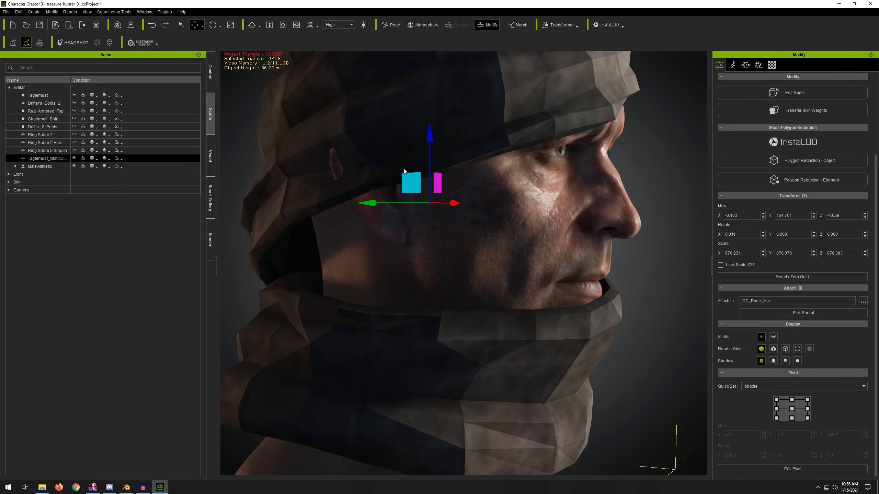
Step: Enable Smooth Mesh with Subdivision on the tagelmust
right_click_drag(634, 146, 680, 164)
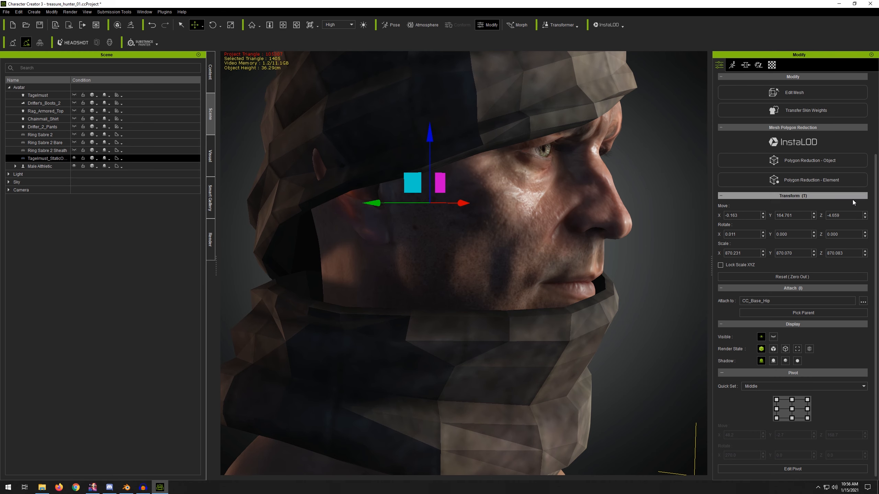
scroll(874, 111, "up", 3)
scroll(755, 99, "down", 1)
left_click(741, 93)
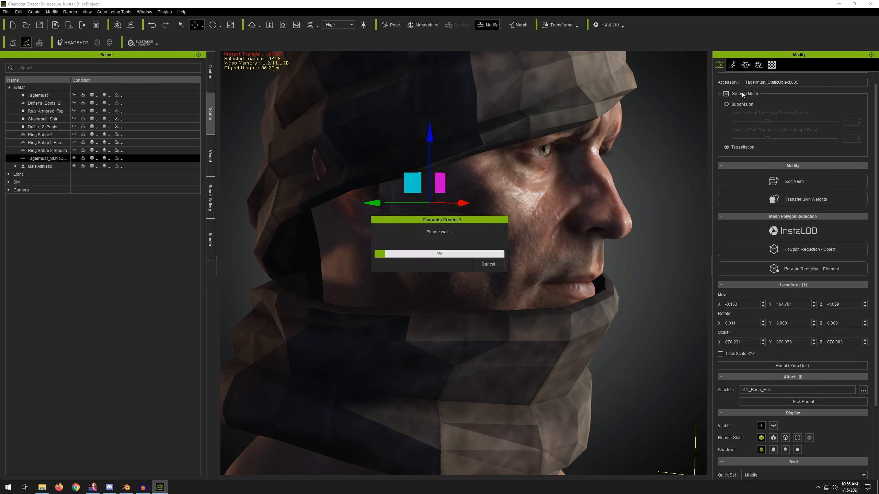
left_click(736, 106)
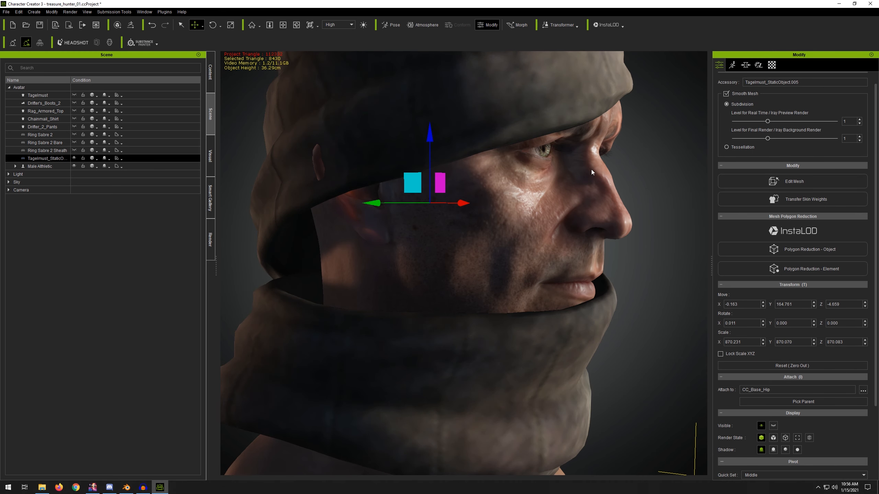
Step: Toggle Smooth Mesh off and on to compare the tagelmust's look, leaving it enabled
key("f")
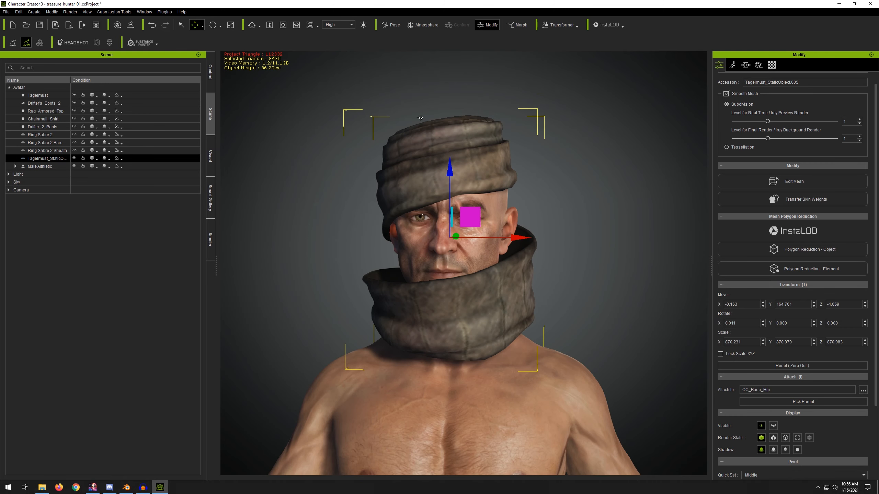
right_click_drag(420, 118, 641, 140)
left_click(740, 92)
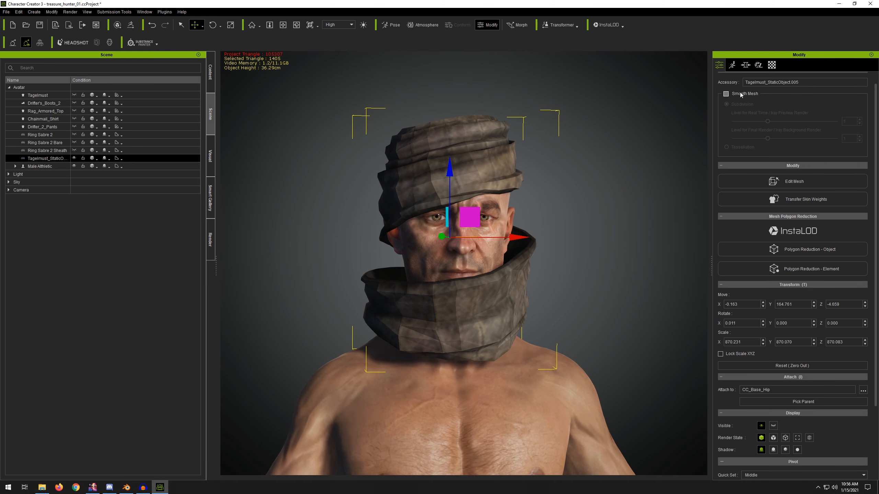
left_click(740, 92)
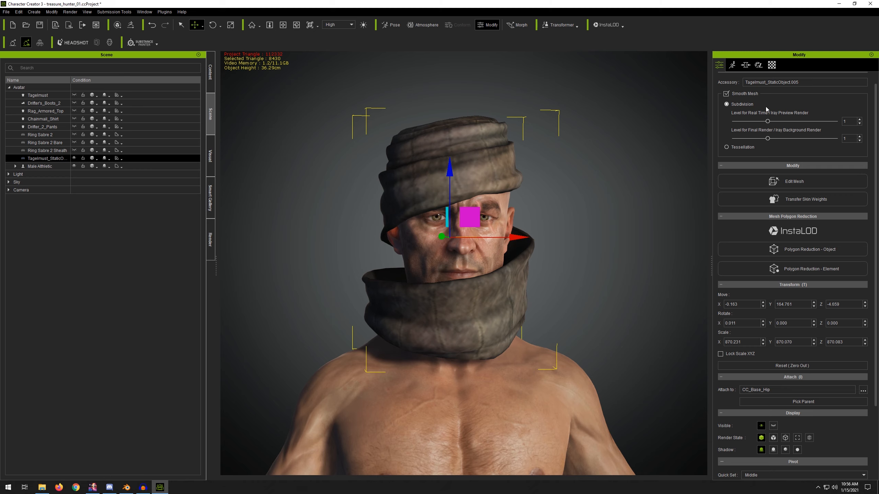
left_click(740, 94)
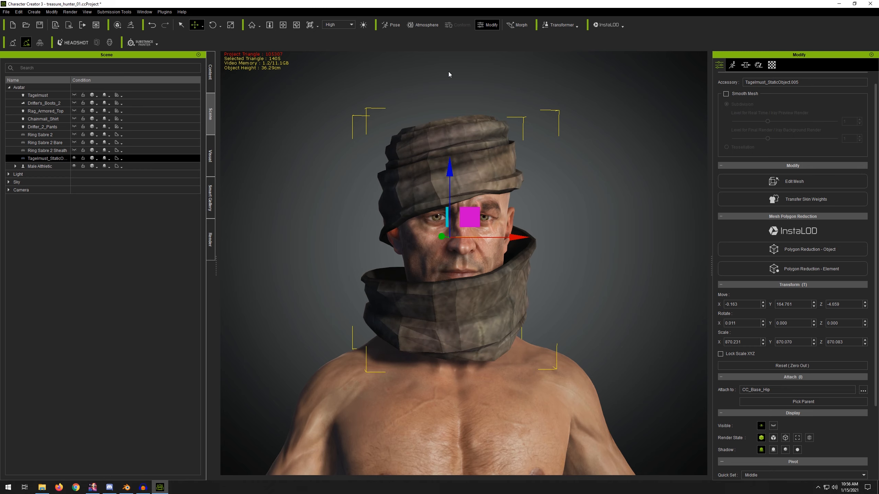
left_click(736, 94)
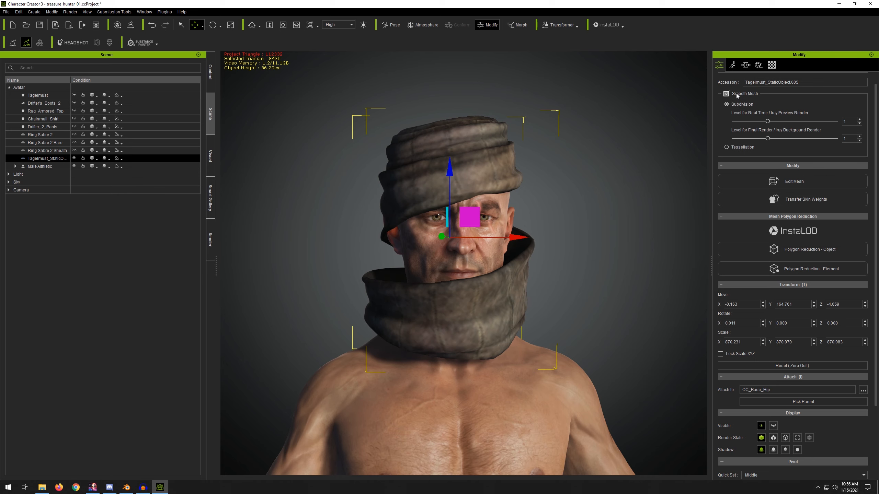
left_click(736, 93)
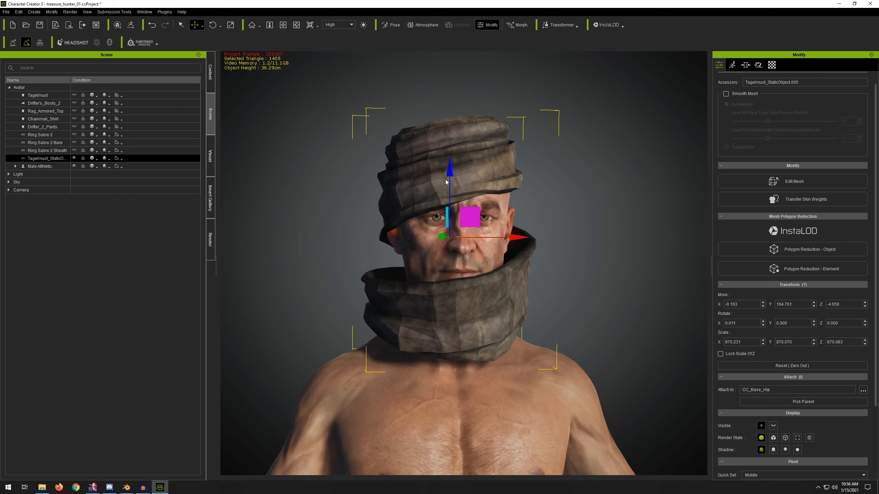
left_click(754, 94)
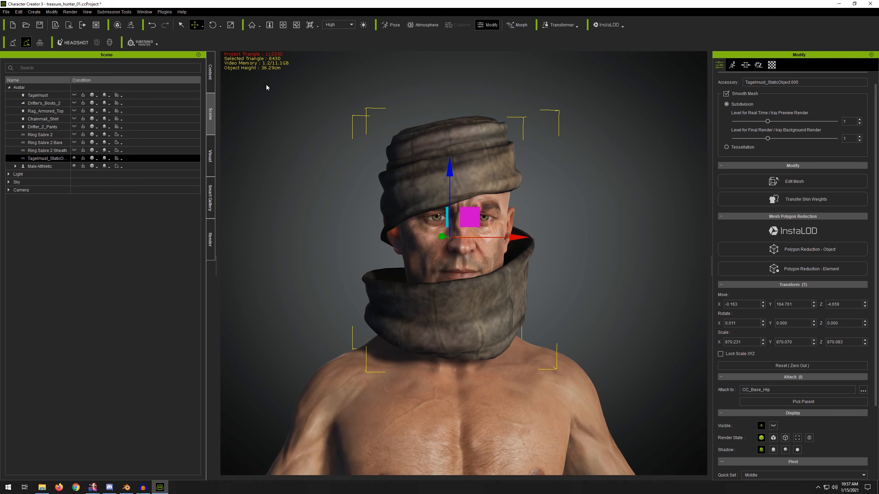
Step: Open Edit Mesh on the tagelmust and nudge a vertex at the side of the head, then leave mesh editing
right_click_drag(413, 124, 387, 217)
left_click(794, 181)
right_click_drag(605, 194, 509, 202)
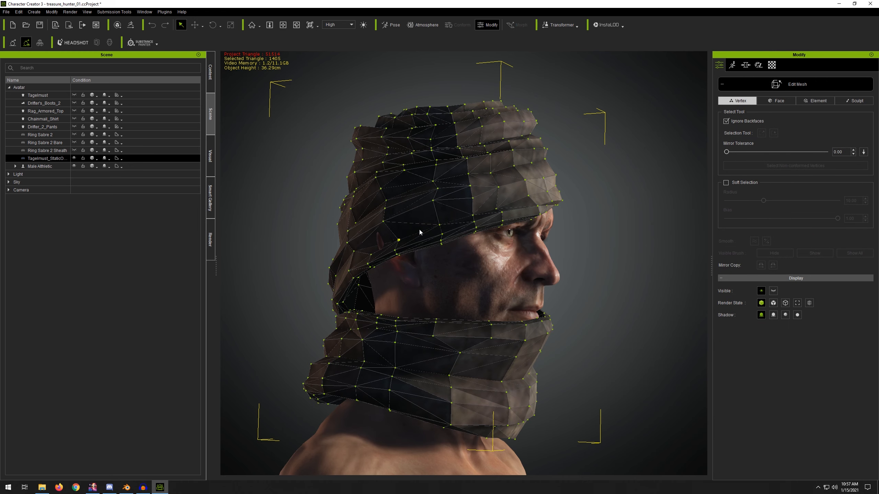
right_click_drag(435, 165, 429, 180)
middle_click_drag(430, 180, 473, 195)
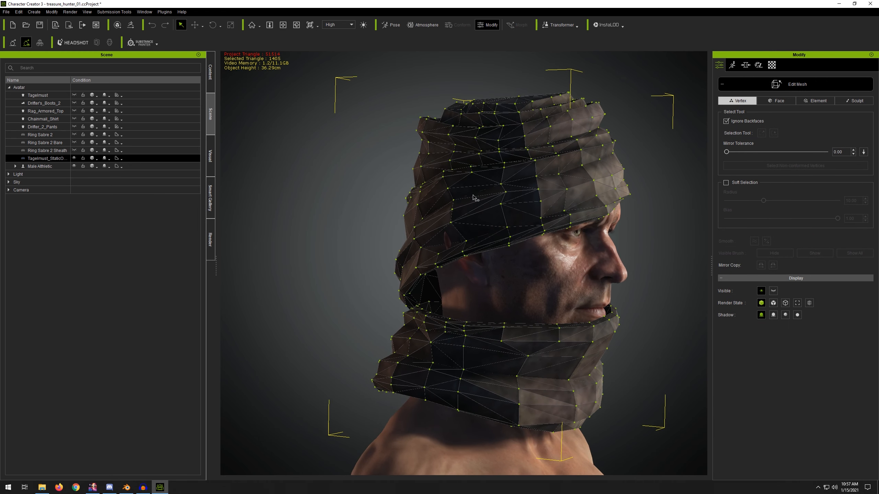
scroll(474, 197, "up", 5)
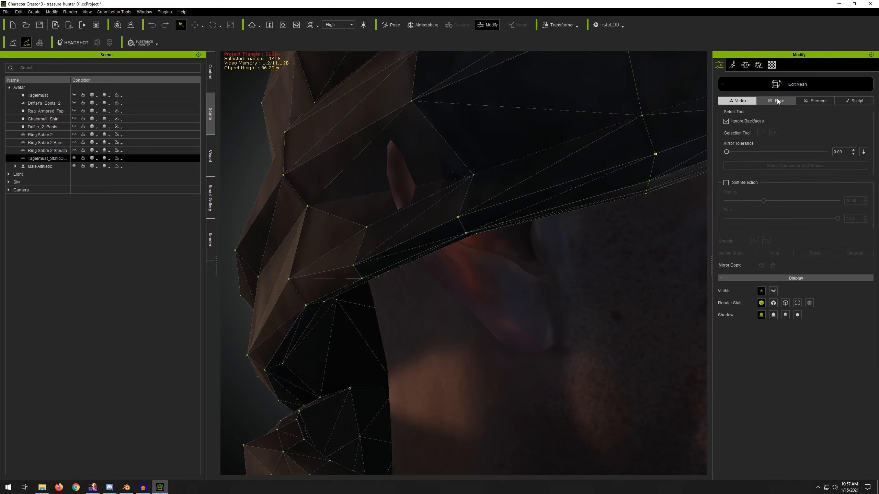
key("w")
right_click_drag(450, 194, 495, 211)
left_click(498, 235)
right_click_drag(543, 191, 471, 204)
left_click_drag(393, 225, 388, 226)
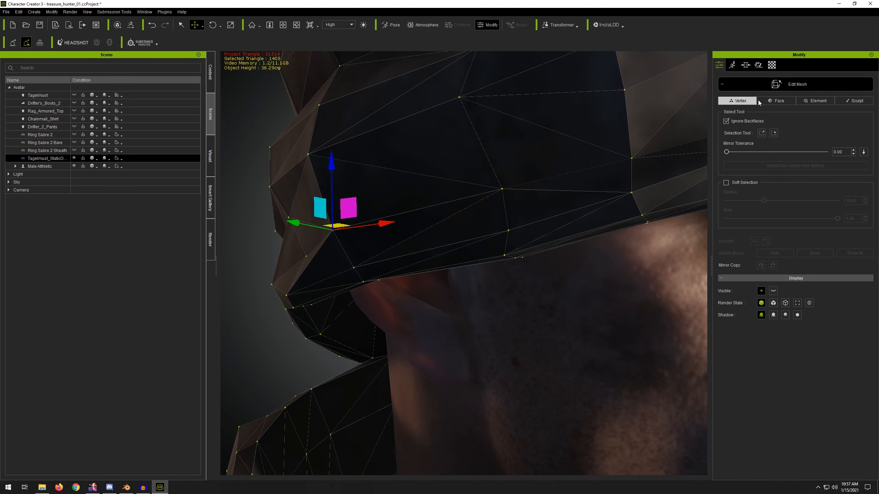
left_click(783, 84)
Step: Re-enable Smooth Mesh on the tagelmust and inspect the wrap up close
scroll(513, 164, "down", 5)
scroll(486, 211, "up", 3)
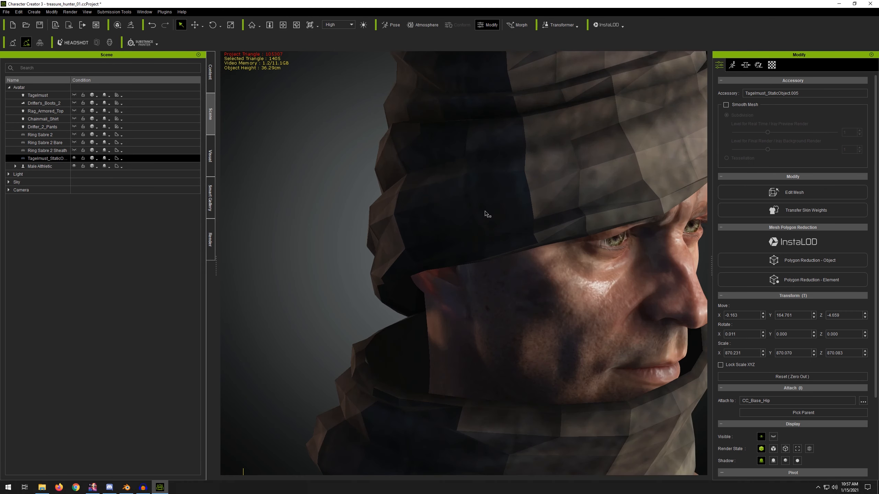
right_click_drag(396, 190, 352, 178)
scroll(360, 176, "down", 4)
right_click_drag(465, 187, 657, 133)
left_click(726, 104)
scroll(476, 197, "up", 8)
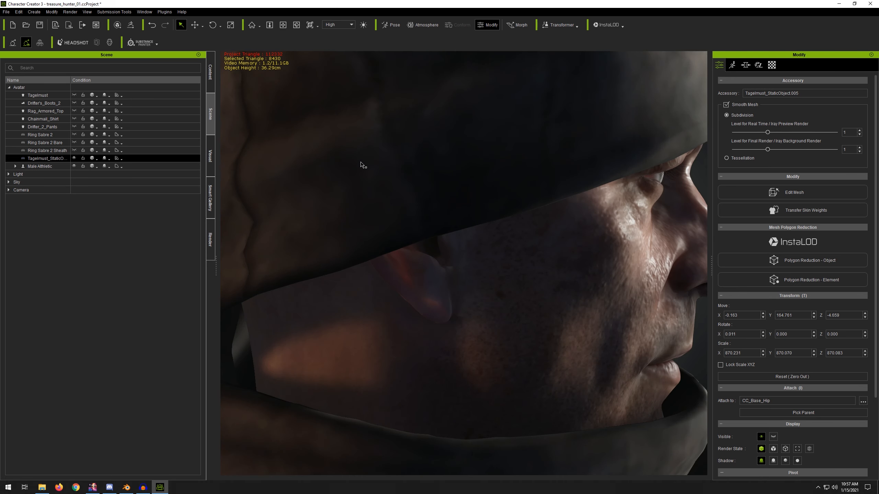
left_click_drag(472, 173, 372, 138, "alt")
scroll(412, 140, "down", 5)
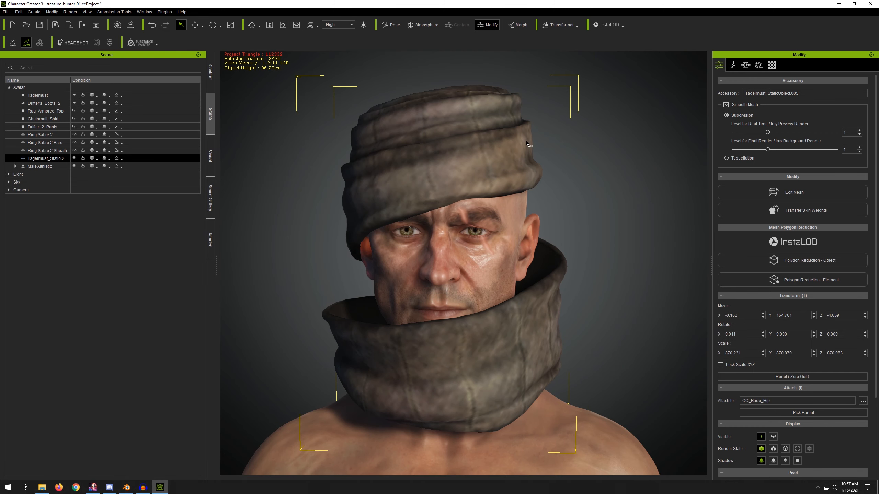
Step: Turn off Smooth Mesh on the tagelmust and view the whole head
left_click(740, 104)
left_click_drag(490, 160, 489, 182, "alt")
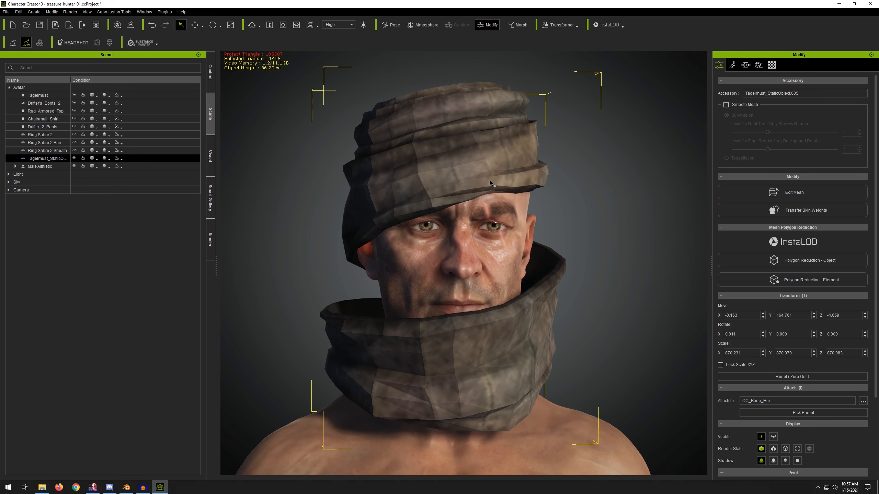
left_click_drag(432, 118, 434, 71, "alt")
scroll(483, 189, "down", 5)
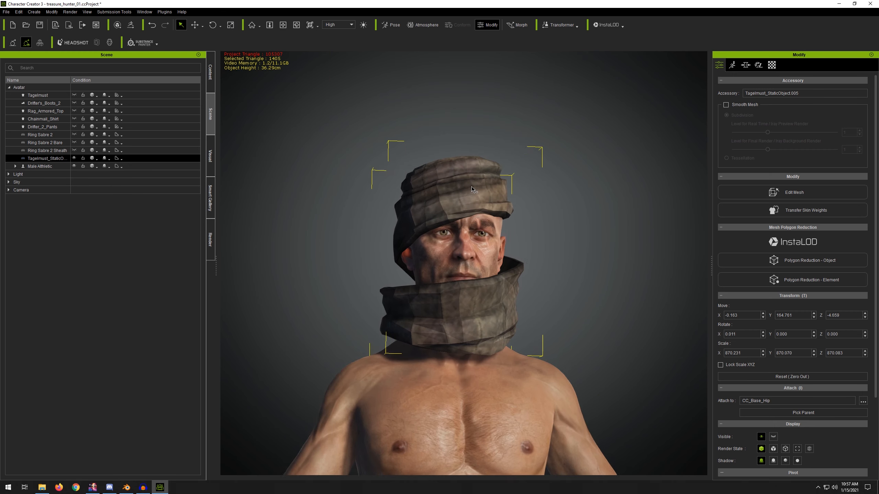
left_click_drag(576, 162, 570, 184, "alt")
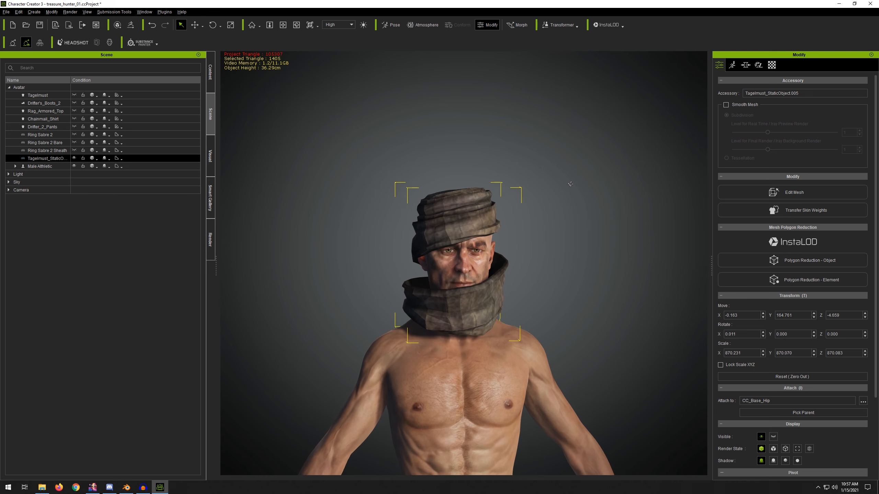
middle_click_drag(565, 198, 556, 148)
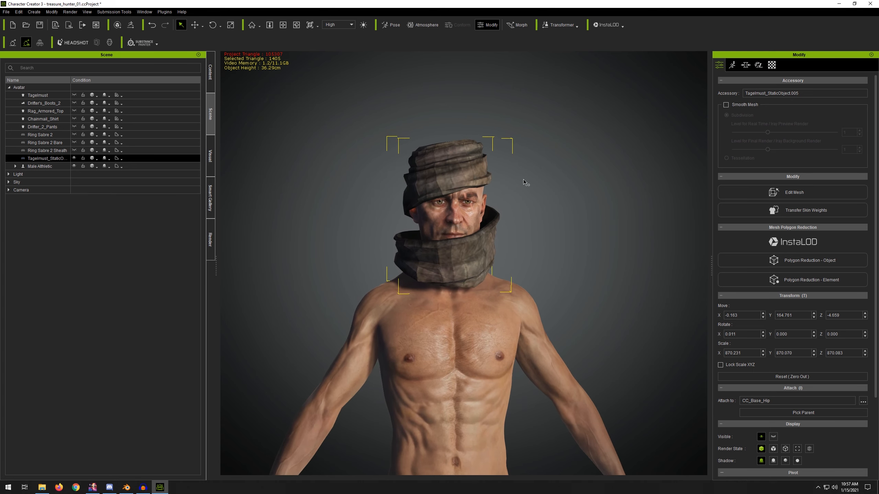
Step: Try moving the Male Athletic character sideways and undo the move
left_click(433, 330)
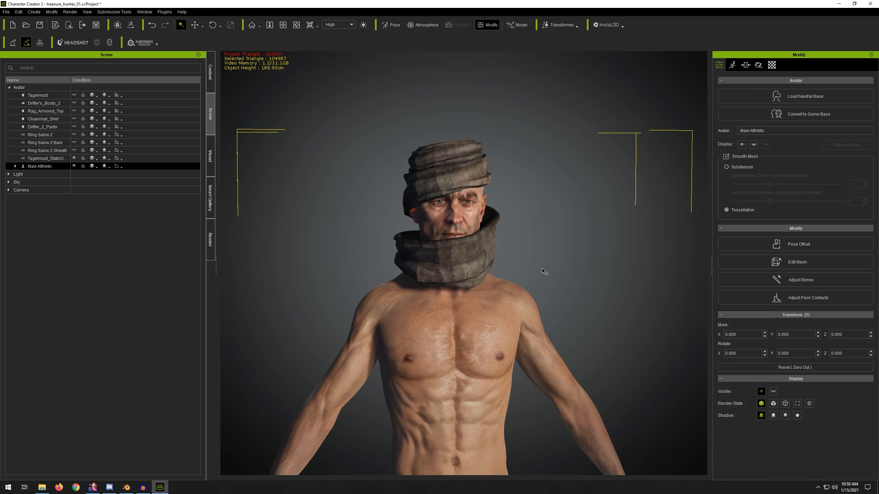
key("Home")
key("w")
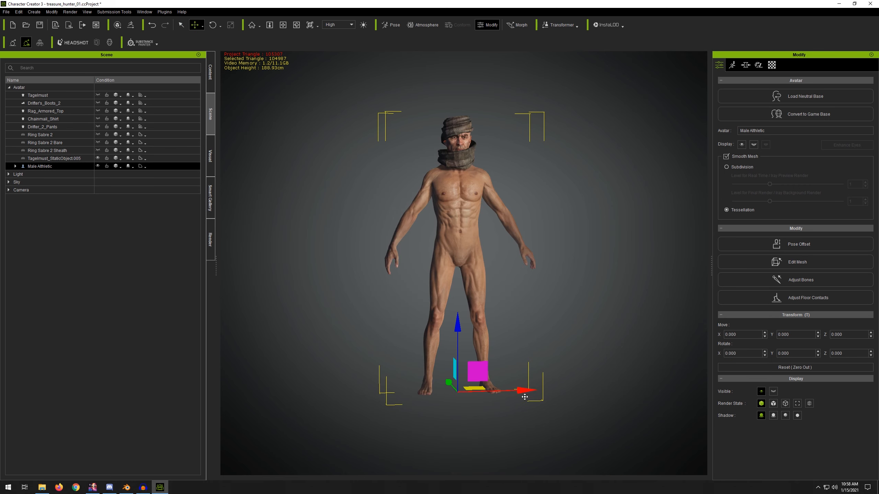
left_click_drag(525, 397, 651, 395)
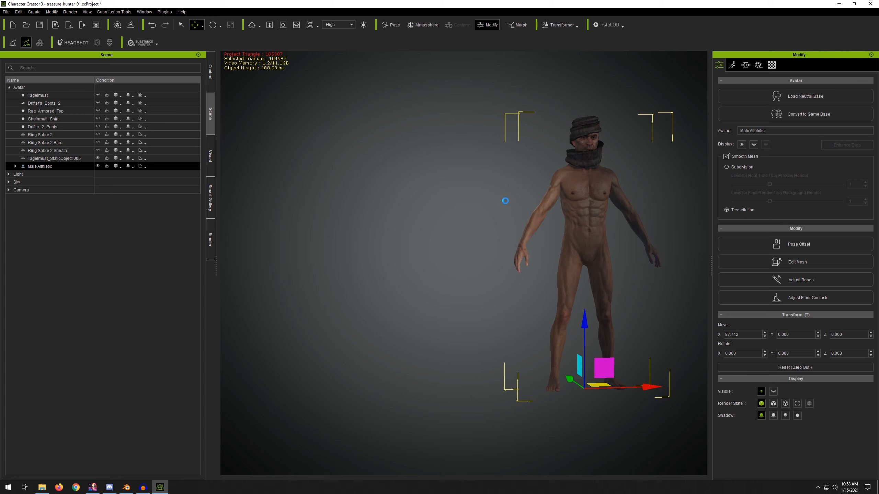
key("ctrl+z")
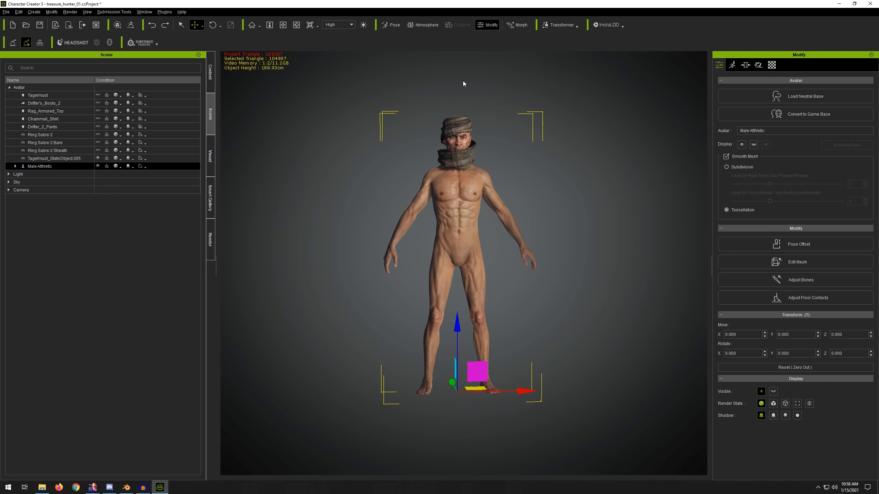
Step: Move the character sideways again and undo that move
middle_click_drag(463, 81, 466, 109)
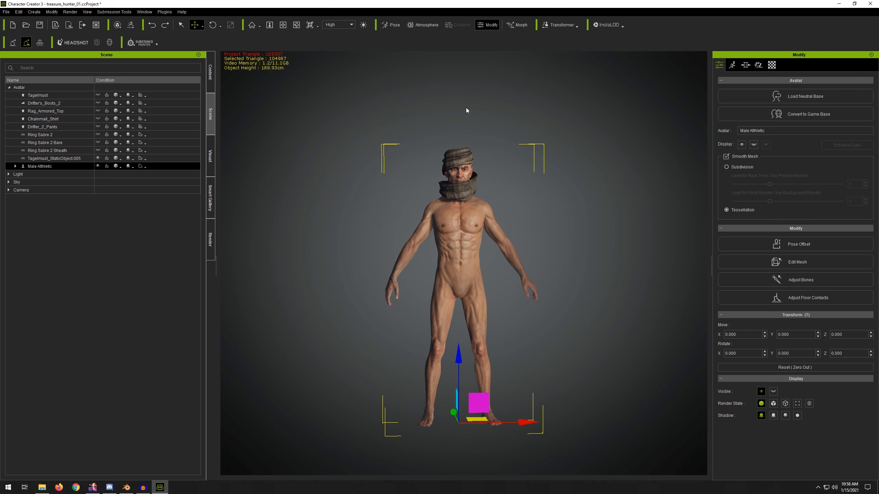
right_click_drag(466, 108, 481, 179)
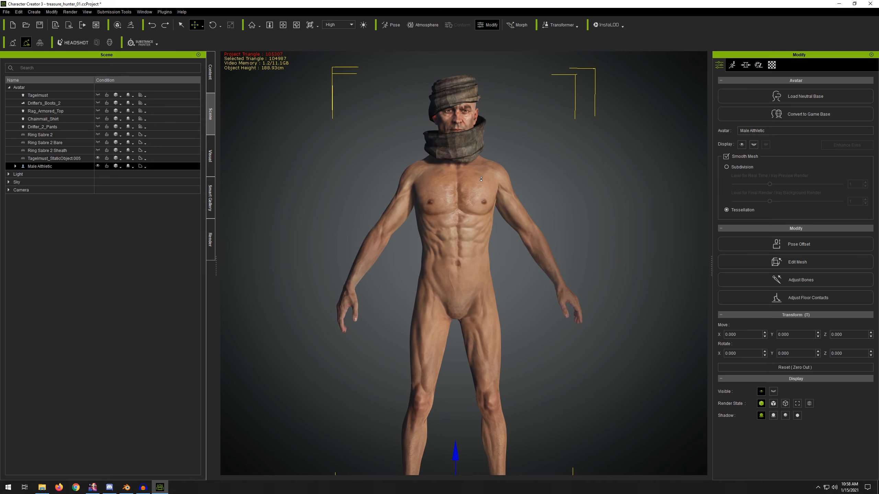
scroll(480, 177, "down", 4)
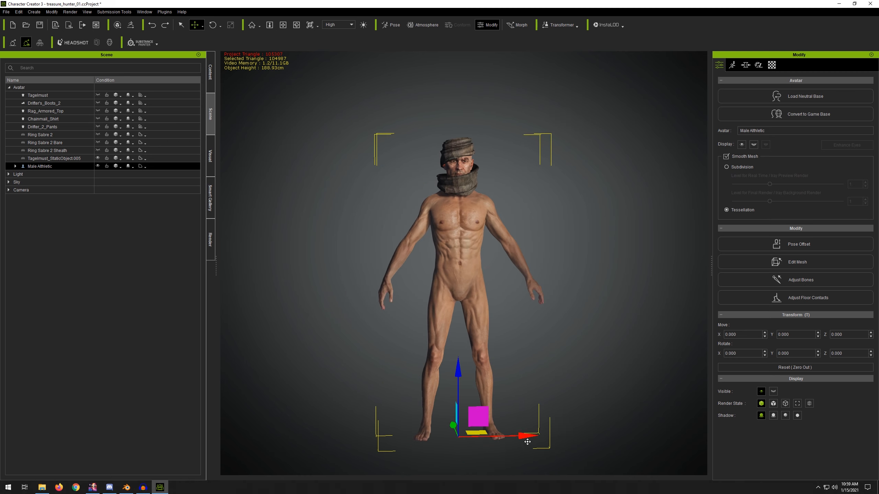
left_click_drag(528, 441, 609, 440)
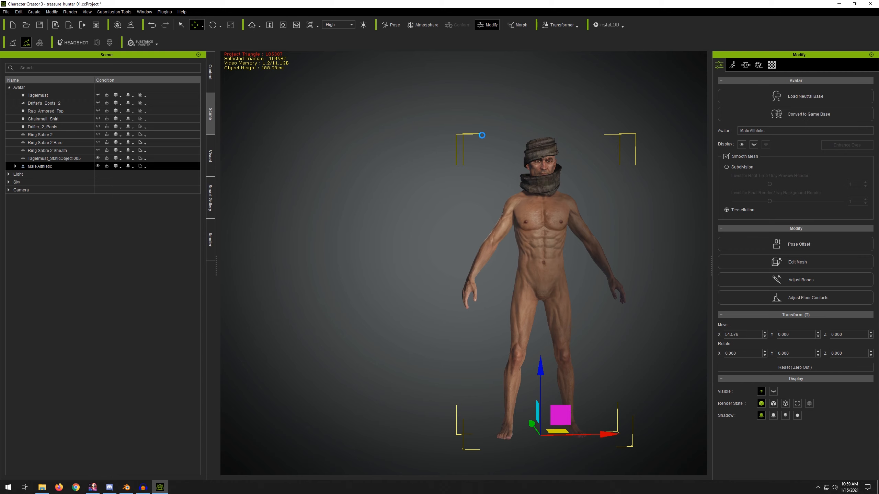
left_click(151, 24)
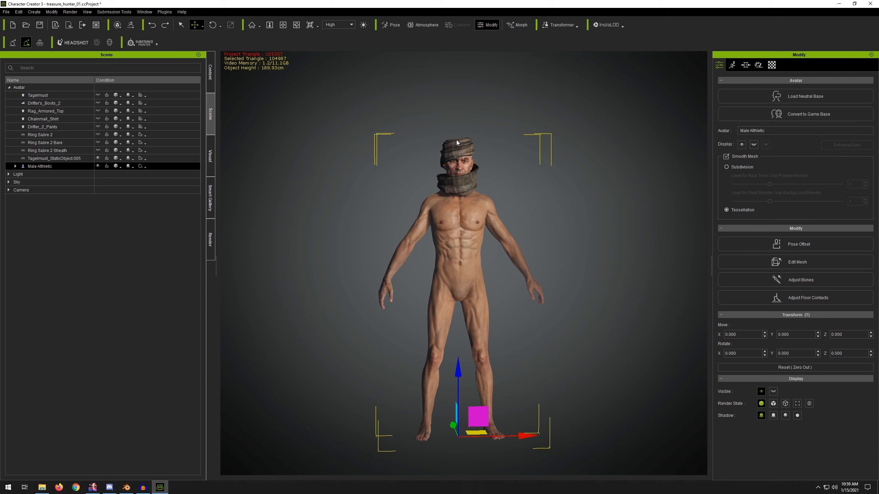
Step: Select the tagelmust object and transfer skin weights to it with the Default template, closing the dialog
scroll(467, 140, "up", 8)
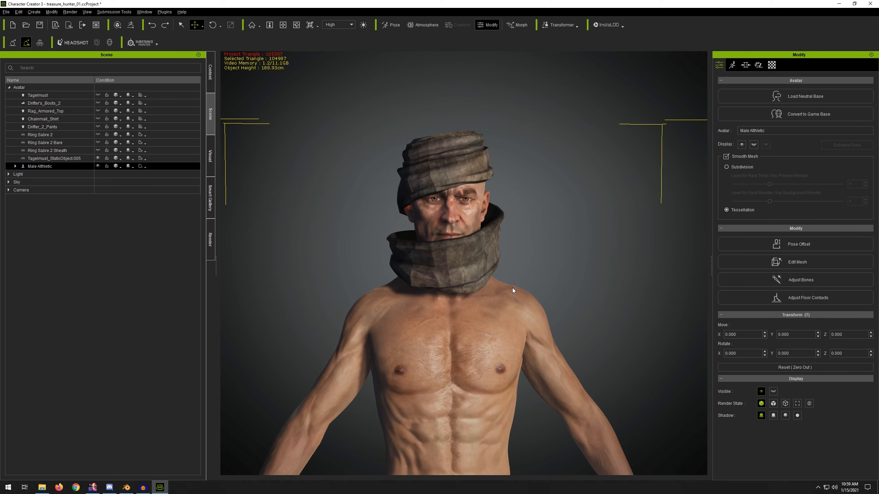
scroll(453, 181, "up", 4)
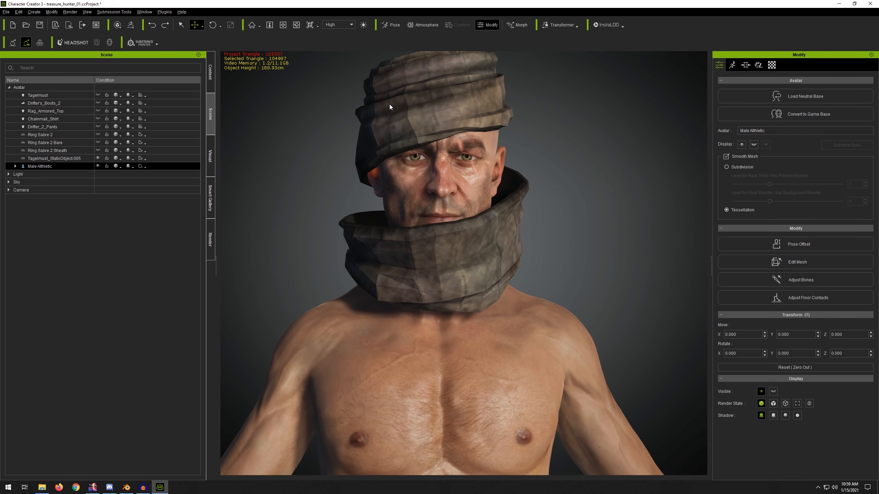
mouse_move(389, 104)
right_mouse_down()
mouse_move(312, 102)
mouse_move(390, 100)
right_mouse_up()
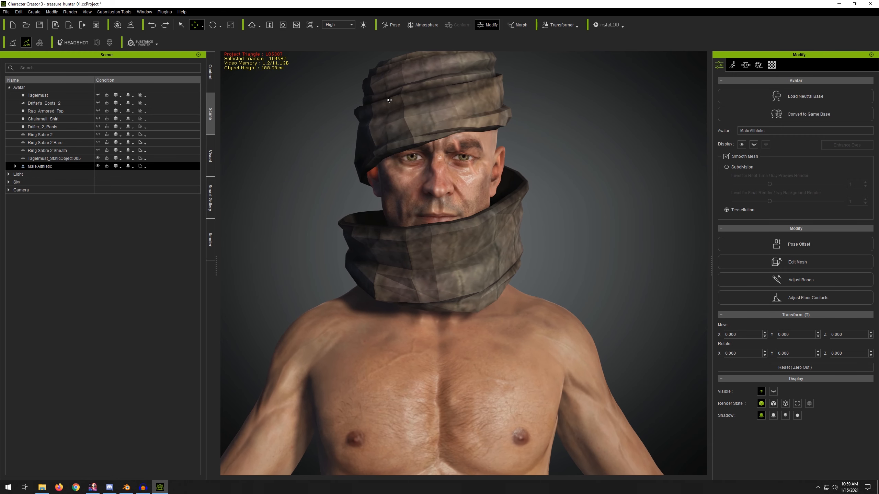
left_click(38, 159)
scroll(458, 158, "down", 2)
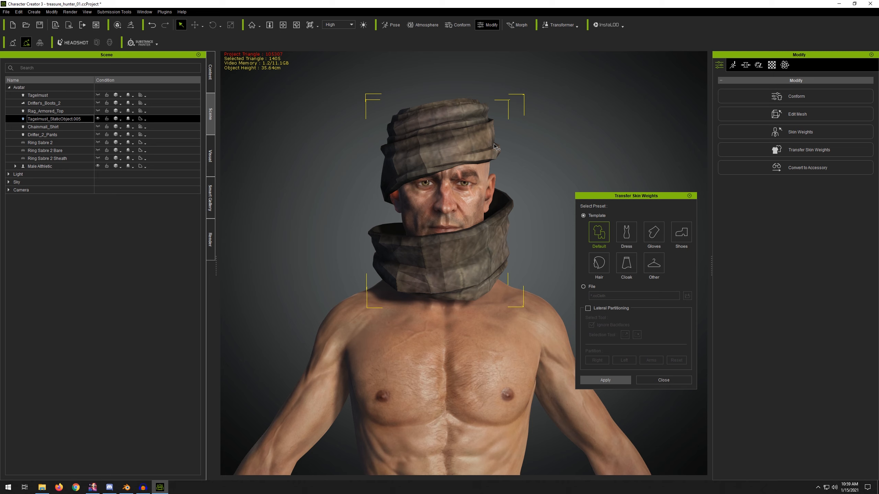
left_click(674, 377)
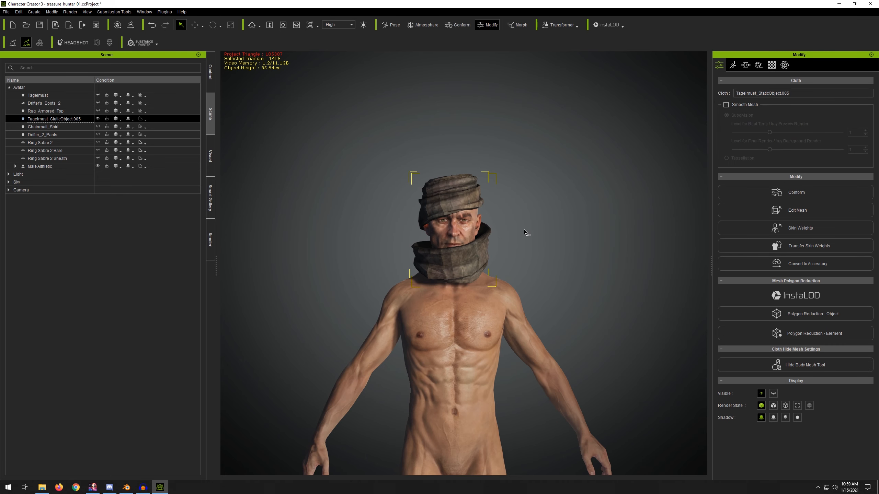
Step: Try moving the avatar sideways once more and undo it
left_click(453, 388)
scroll(538, 274, "down", 8)
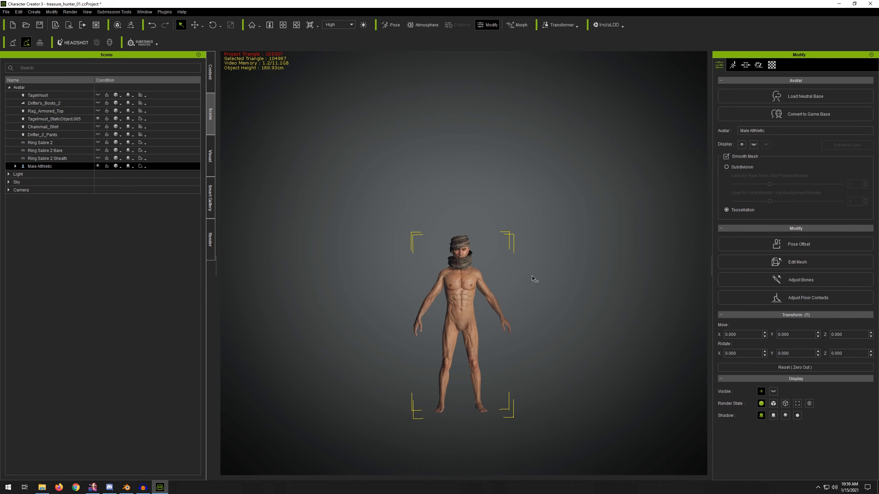
key("w")
left_click_drag(525, 408, 563, 388)
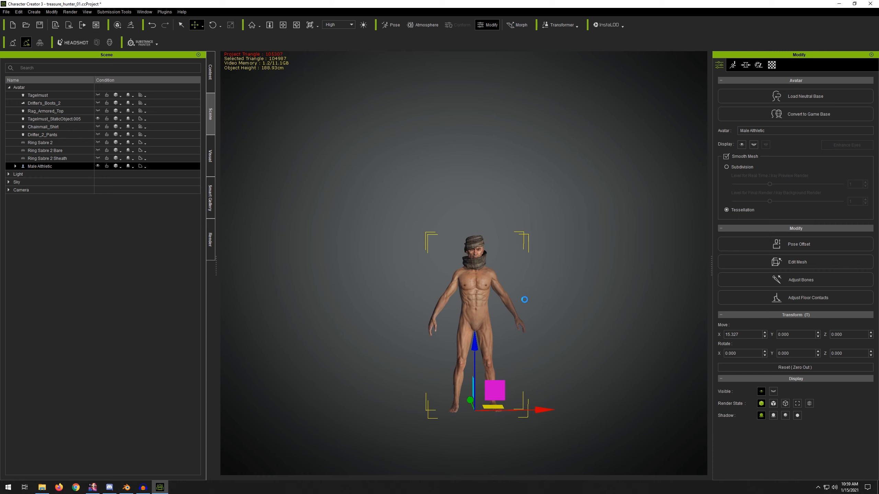
key("ctrl+z")
scroll(504, 302, "up", 6)
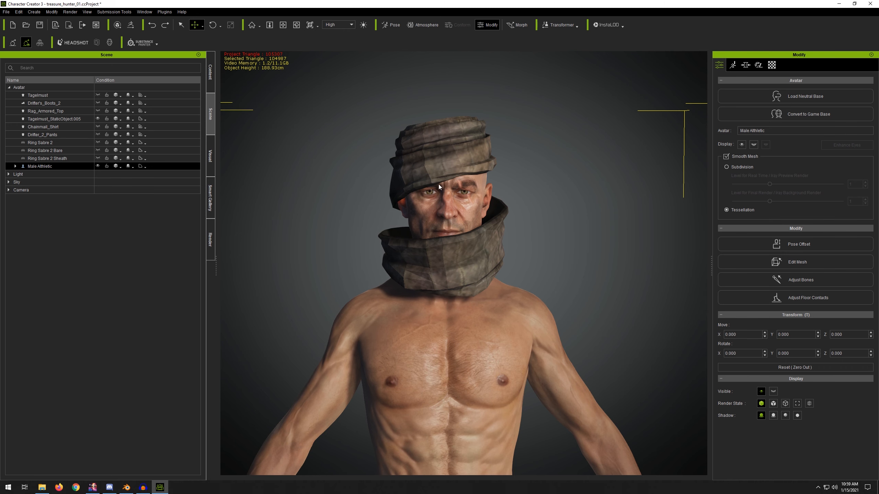
Step: Rotate the character's neck in Edit Pose to test that the tagelmust follows the head, then undo the last pose change
left_click(69, 159)
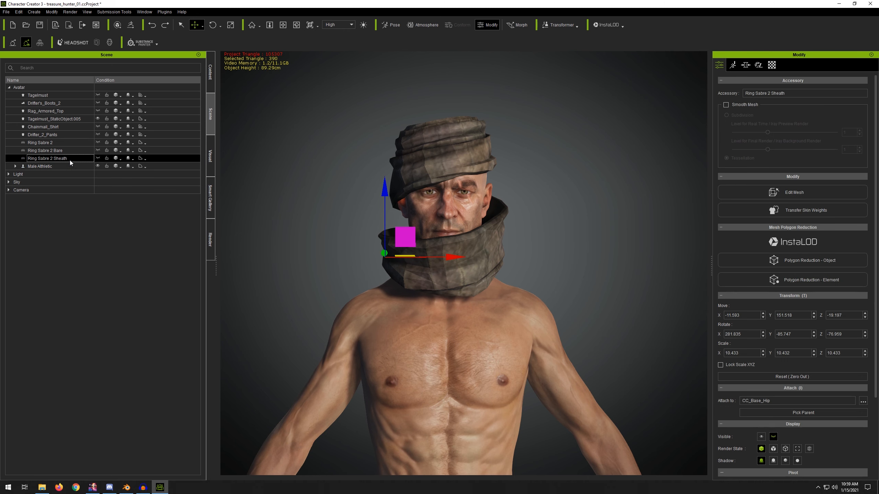
left_click(62, 118)
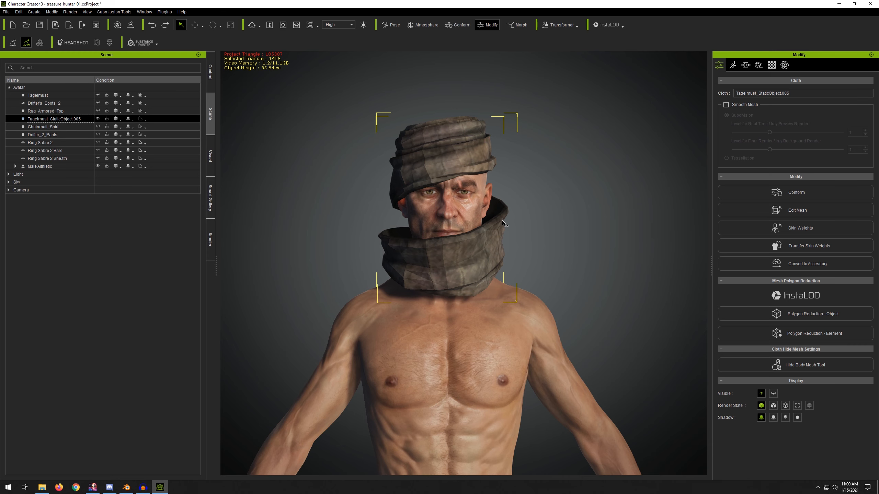
left_click(758, 65)
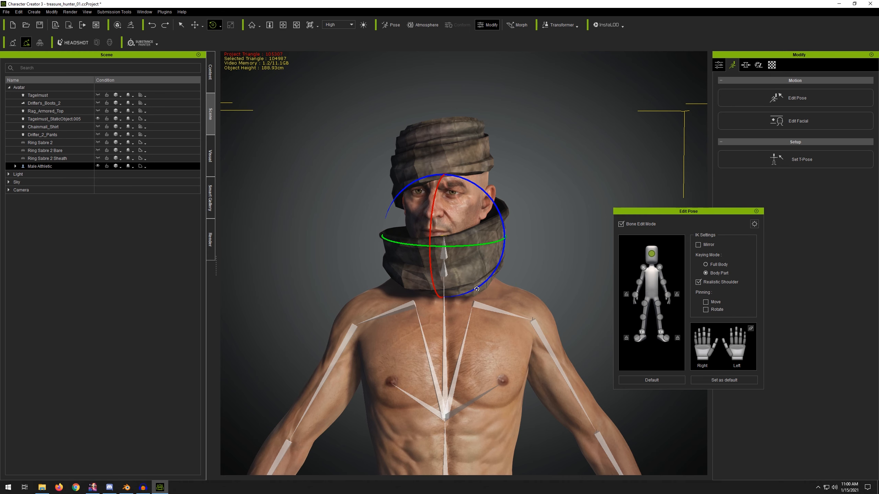
left_click_drag(449, 263, 473, 290)
scroll(533, 242, "up", 8)
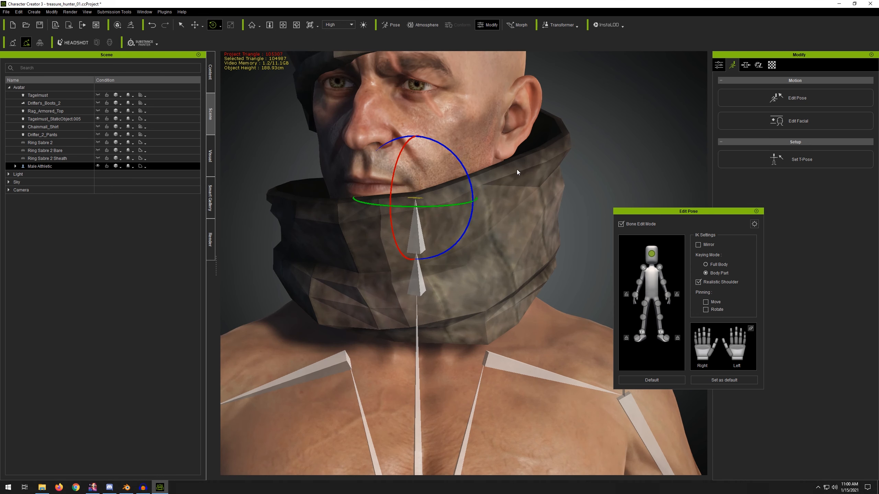
left_click_drag(429, 211, 436, 229)
left_click(757, 212)
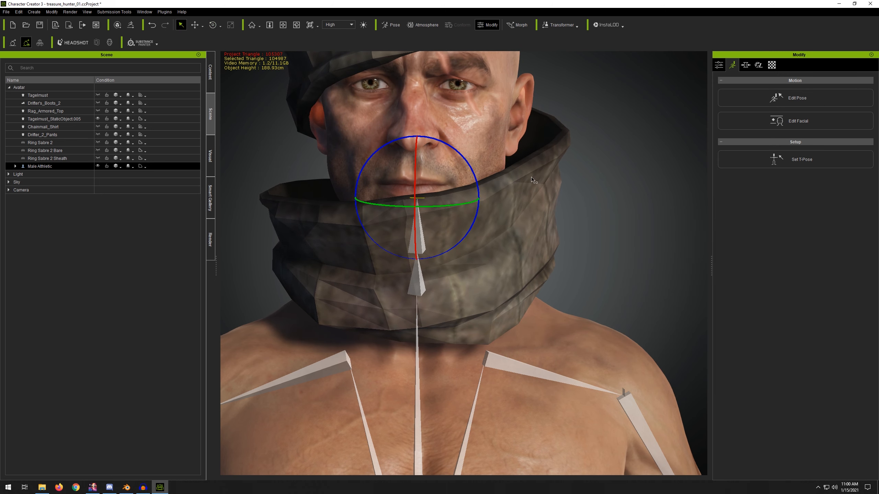
scroll(533, 181, "down", 5)
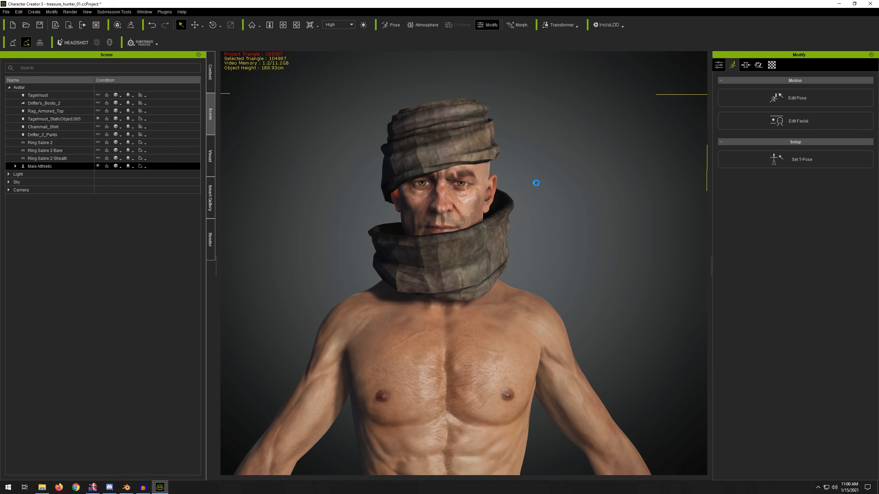
key("ctrl+z")
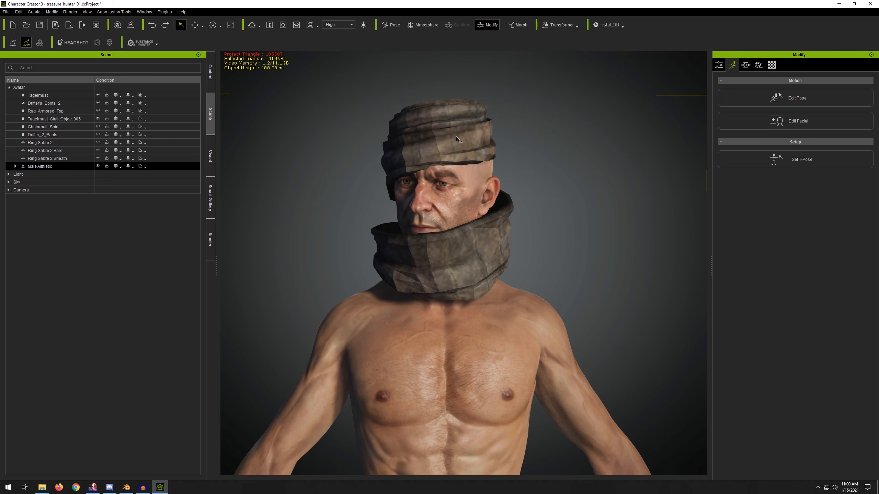
Step: Redo the pose change, then open Skin Weights for the tagelmust object and select the CC_Base_Head bone to show its weights
key("ctrl+y")
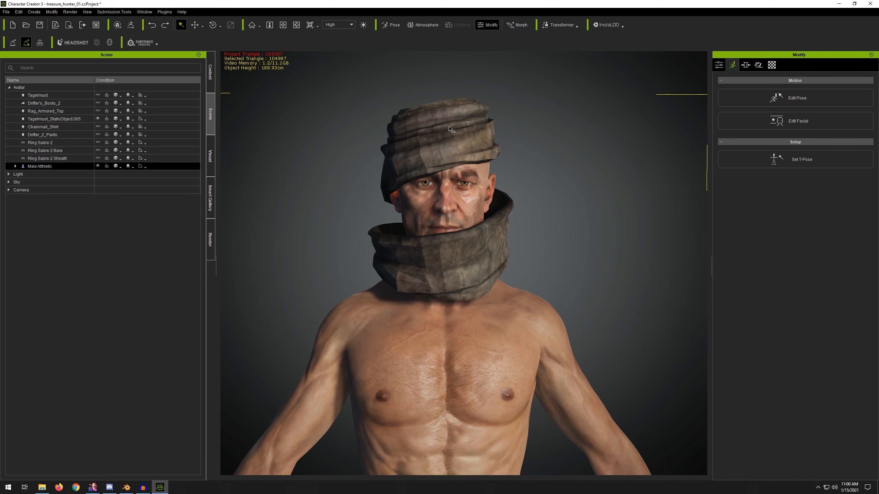
left_click(67, 119)
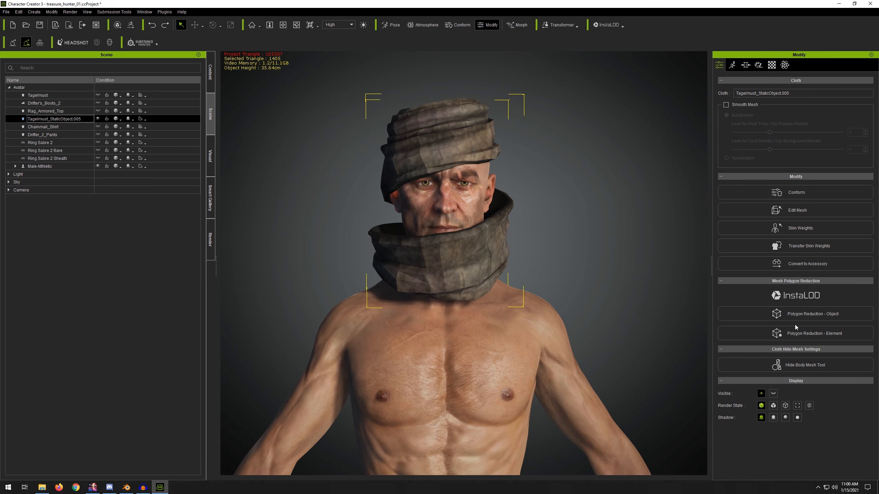
left_click(795, 228)
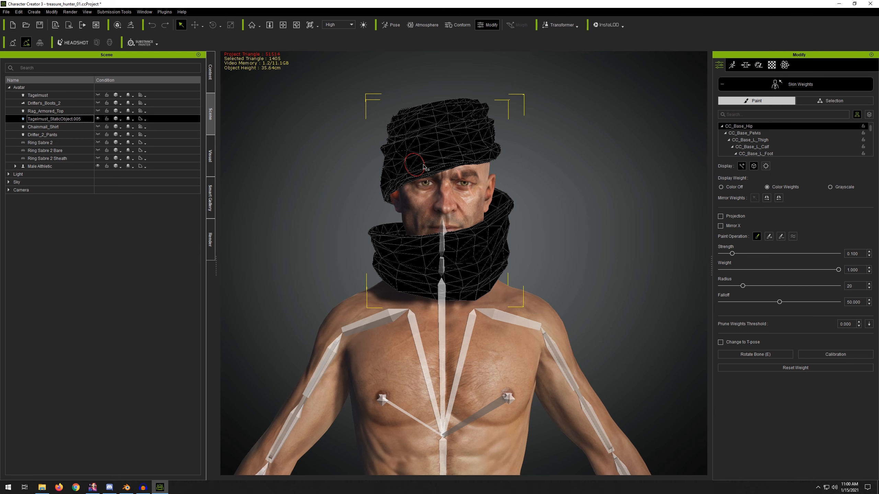
scroll(771, 136, "down", 2)
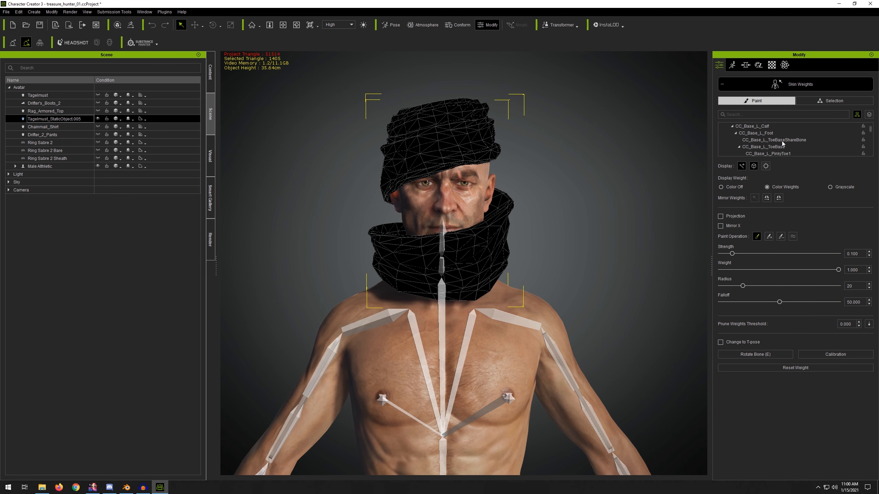
left_click(769, 115)
type("head")
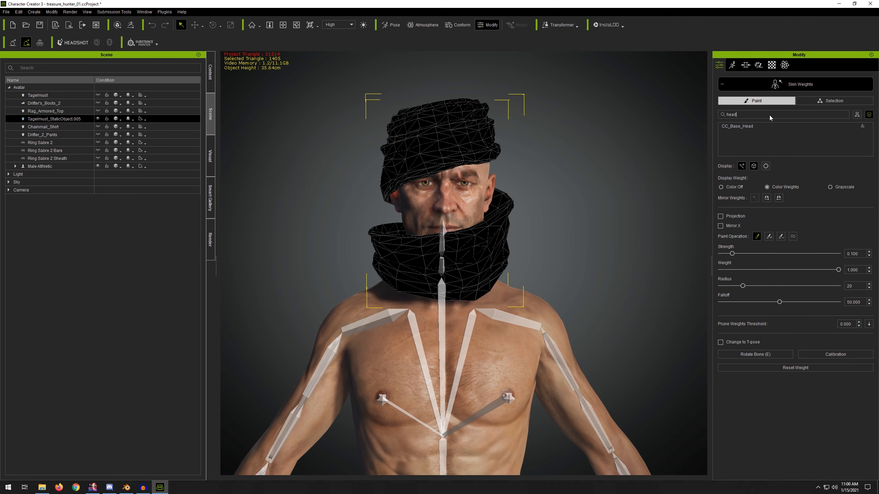
left_click(769, 125)
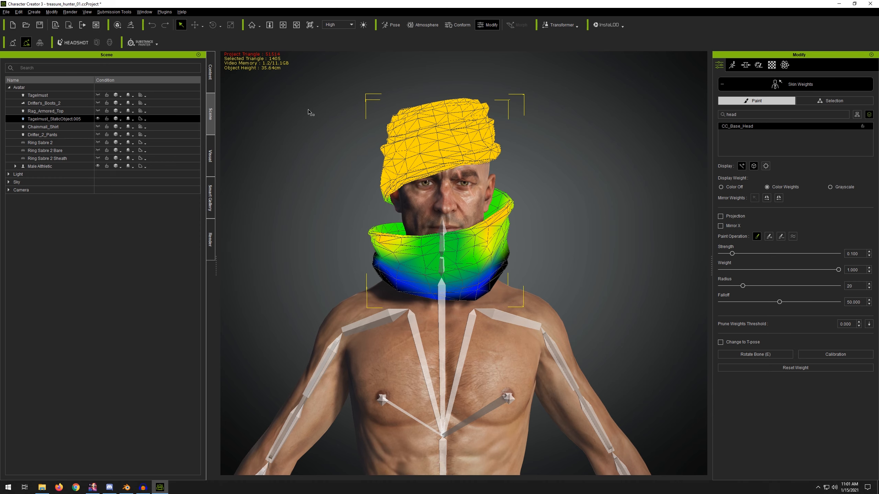
Step: Try painting head weight onto the tagelmust's neck wrap, then undo both painted strokes
right_click_drag(310, 112, 592, 133)
scroll(535, 177, "up", 3)
scroll(534, 177, "up", 1)
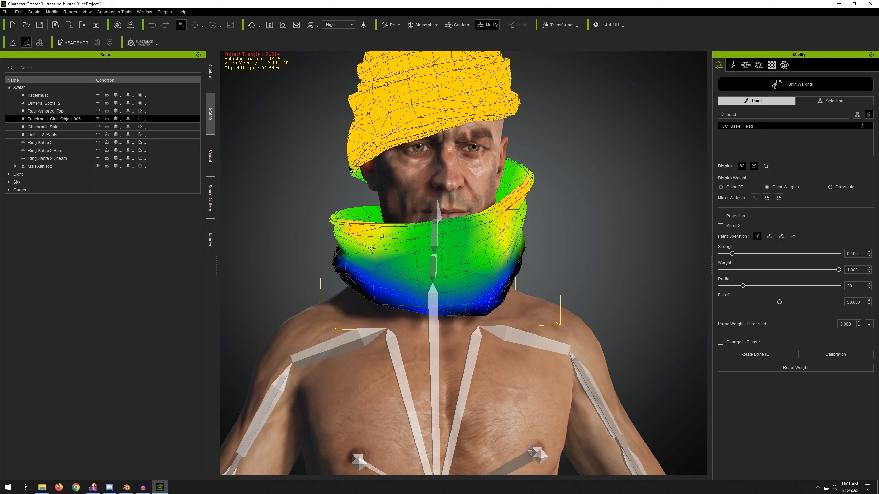
scroll(333, 187, "down", 3)
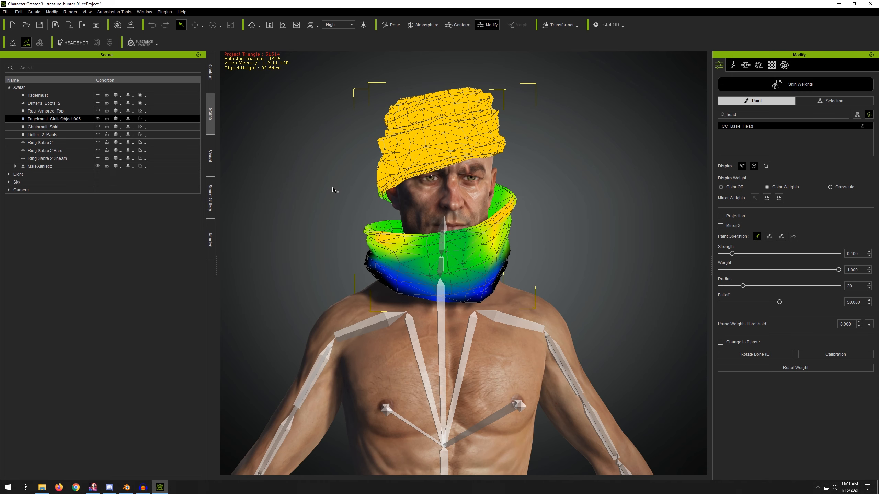
right_click_drag(335, 189, 473, 279)
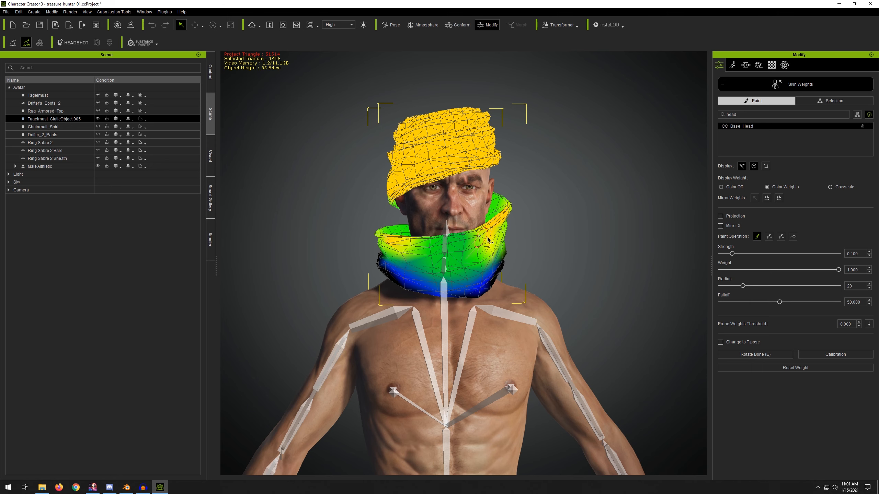
right_click_drag(563, 216, 571, 249)
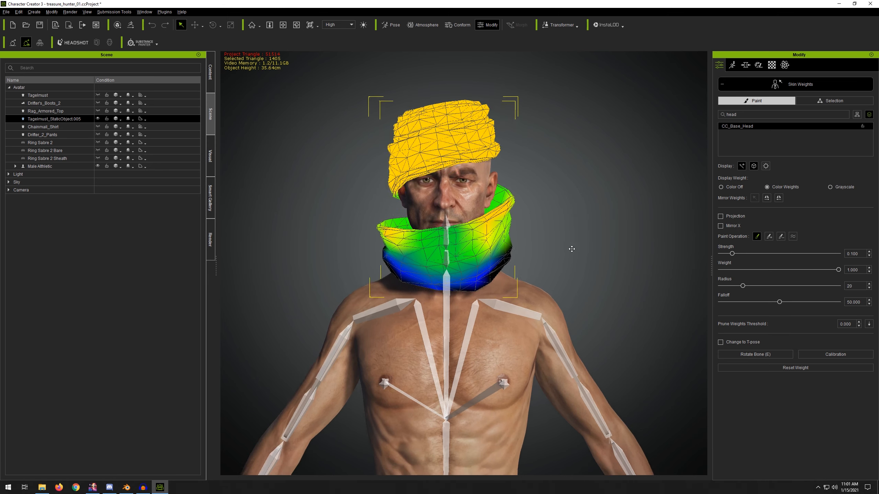
middle_click_drag(571, 249, 468, 254)
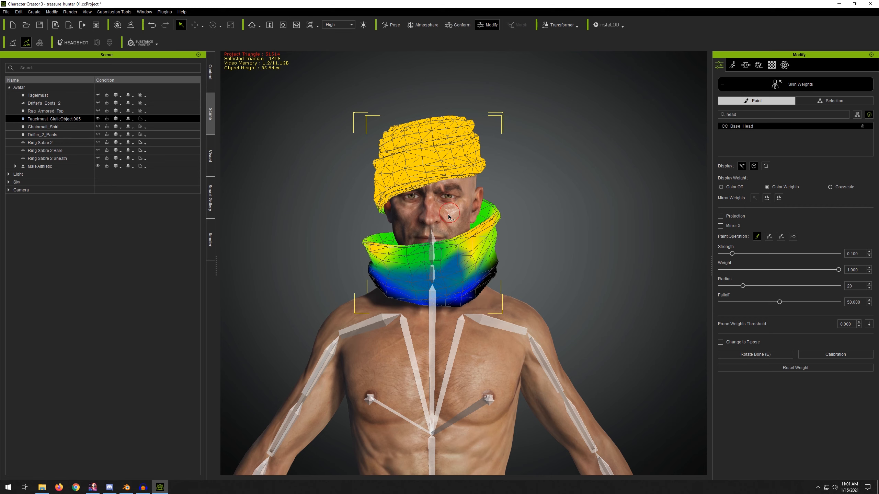
mouse_move(474, 275)
left_mouse_down()
mouse_move(497, 265)
mouse_move(482, 263)
left_mouse_up()
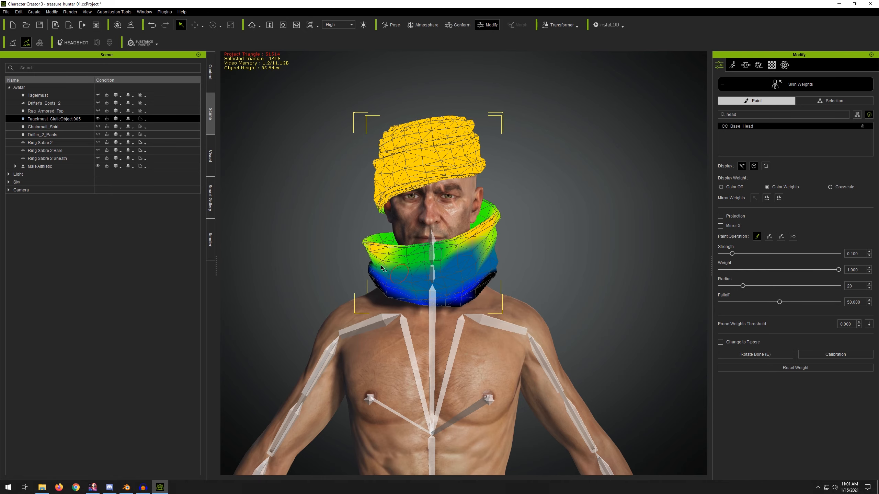
right_click_drag(396, 171, 289, 145)
right_click_drag(468, 139, 338, 141)
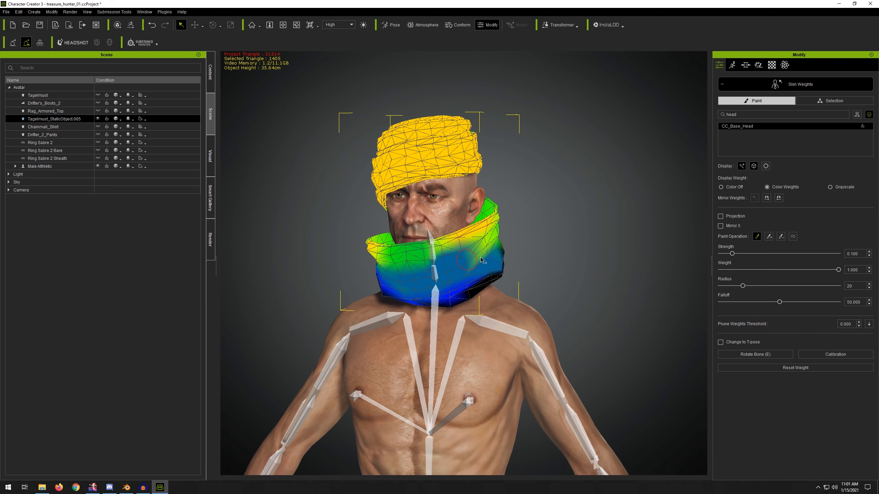
right_click_drag(460, 297, 532, 262)
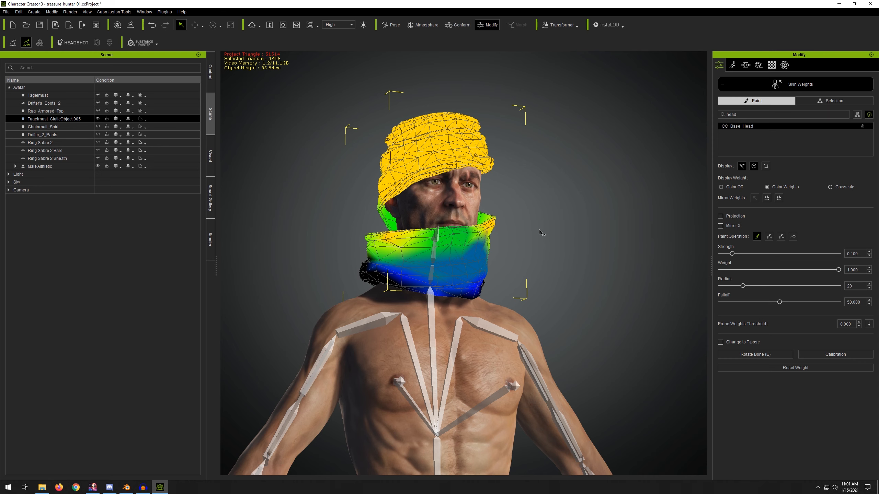
right_click_drag(539, 232, 487, 242)
scroll(450, 209, "up", 3)
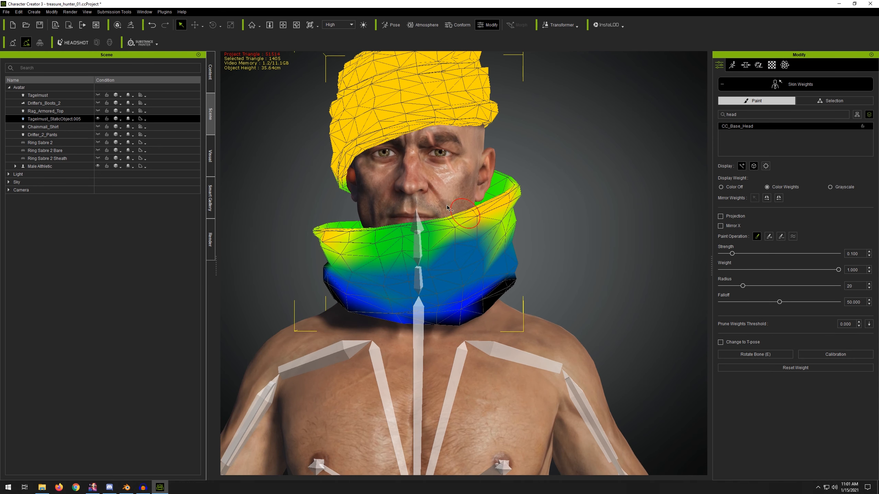
scroll(447, 208, "down", 2)
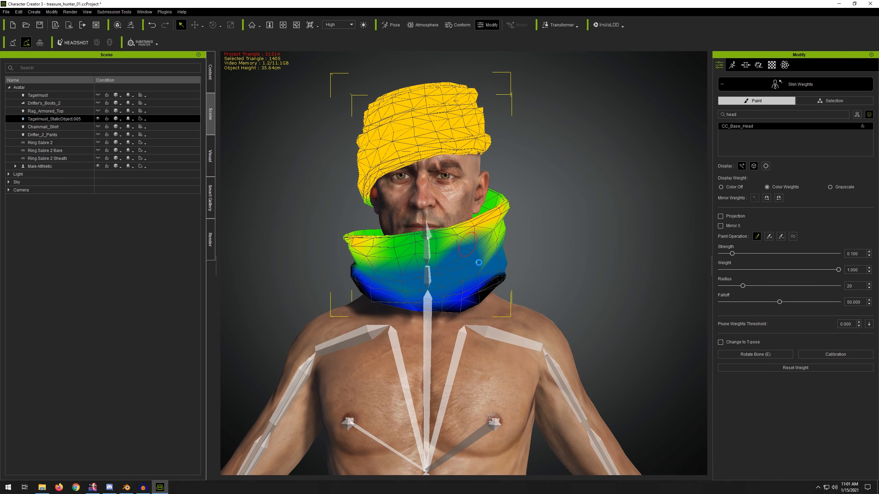
key("ctrl+z")
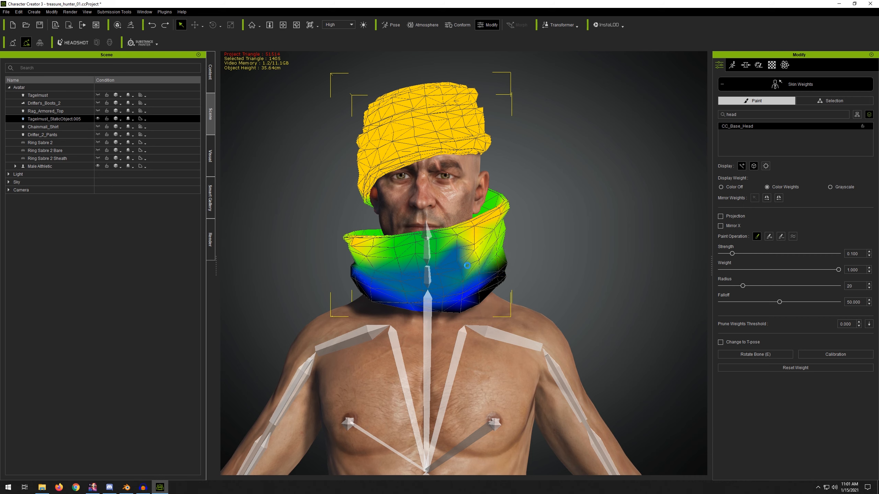
key("ctrl+z")
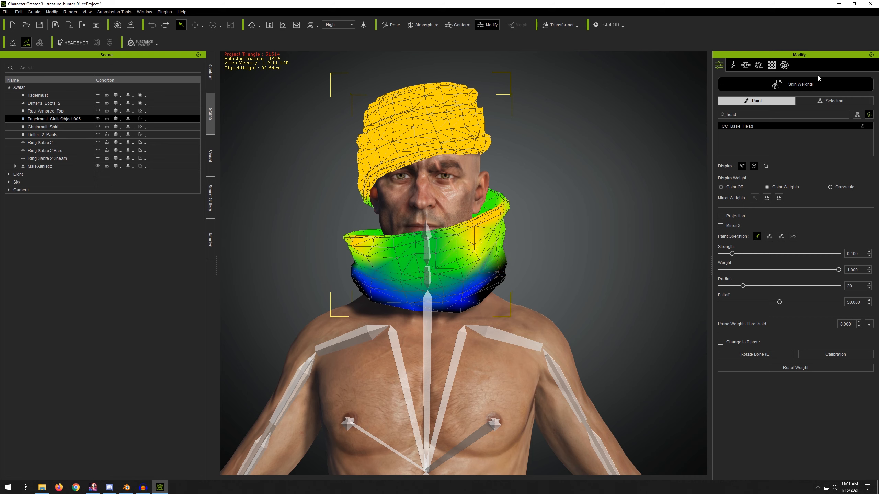
Step: Close the Skin Weights editor and return to the tagelmust's modify settings
mouse_move(471, 114)
left_mouse_down("alt")
mouse_move(520, 136)
mouse_move(624, 138)
mouse_move(255, 132)
mouse_move(465, 128)
mouse_move(367, 149)
left_mouse_up("alt")
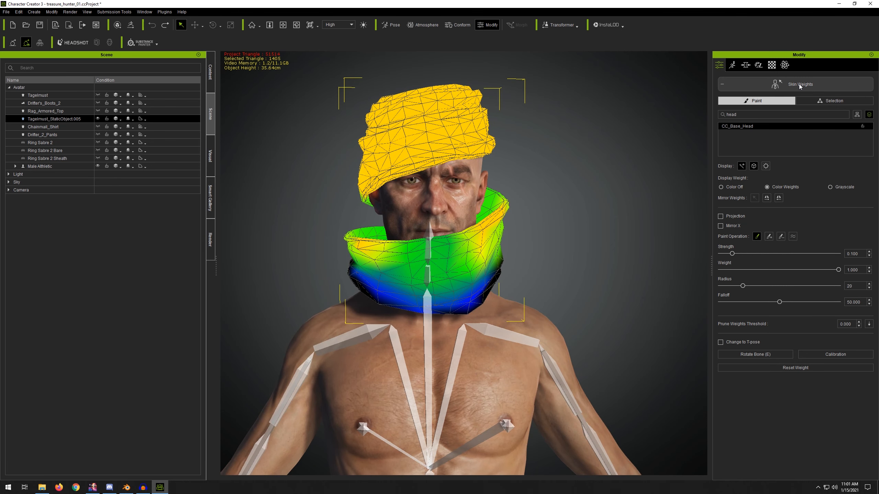
left_click(799, 84)
scroll(477, 190, "down", 5)
middle_click_drag(429, 194, 427, 153, "alt")
mouse_move(333, 141)
left_mouse_down("alt")
mouse_move(785, 141)
mouse_move(329, 137)
left_mouse_up("alt")
middle_click_drag(362, 169, 352, 121, "alt")
Step: Create an accessory by importing Rag_Armored_Top_M.obj from the Clothing folder
left_click(34, 12)
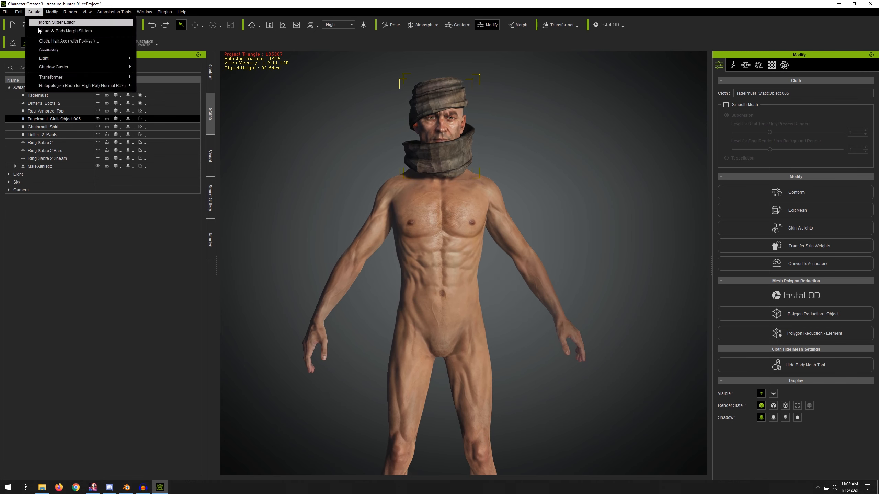
left_click(49, 51)
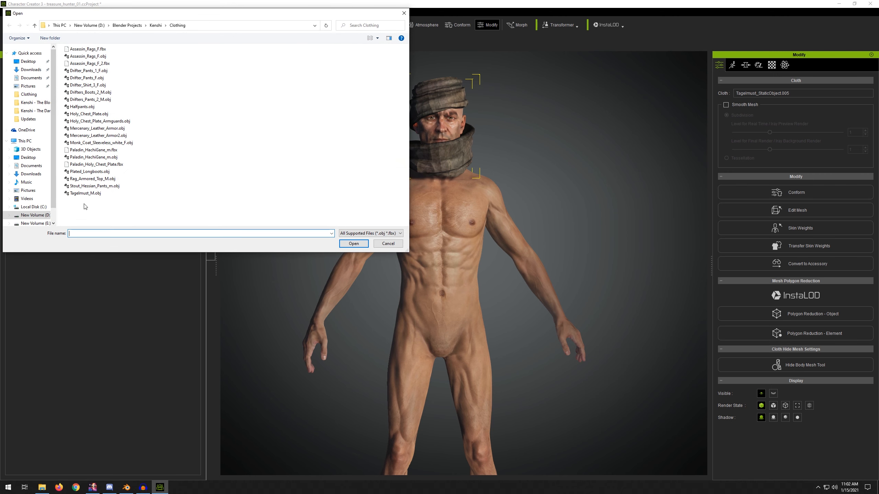
double_click(85, 180)
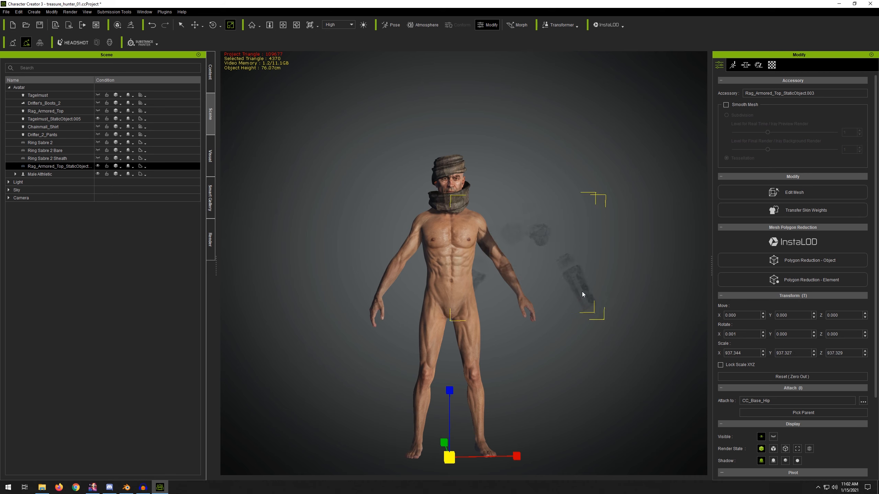
Step: Remove the Opacity texture from the rag armored top's material
left_click(771, 65)
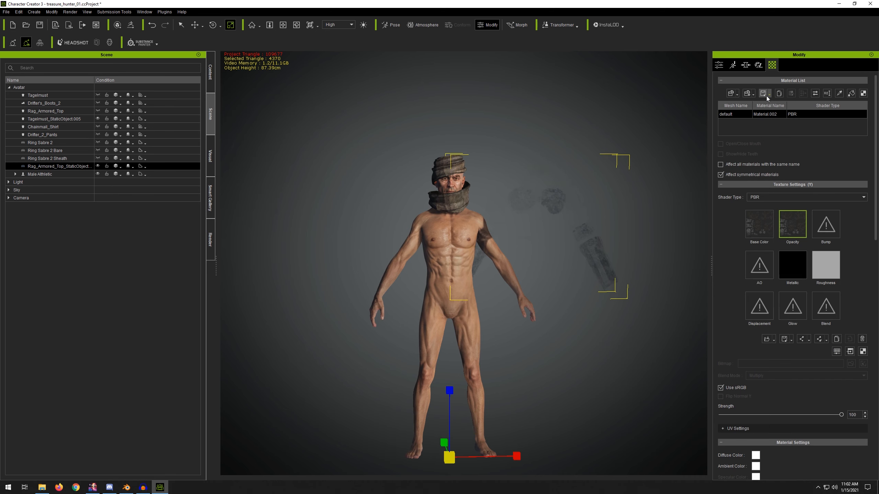
right_click(794, 215)
left_click(817, 300)
Step: Move the rag armored top onto the character's torso, to about X 0, Y 115, Z -6
scroll(546, 183, "up", 3)
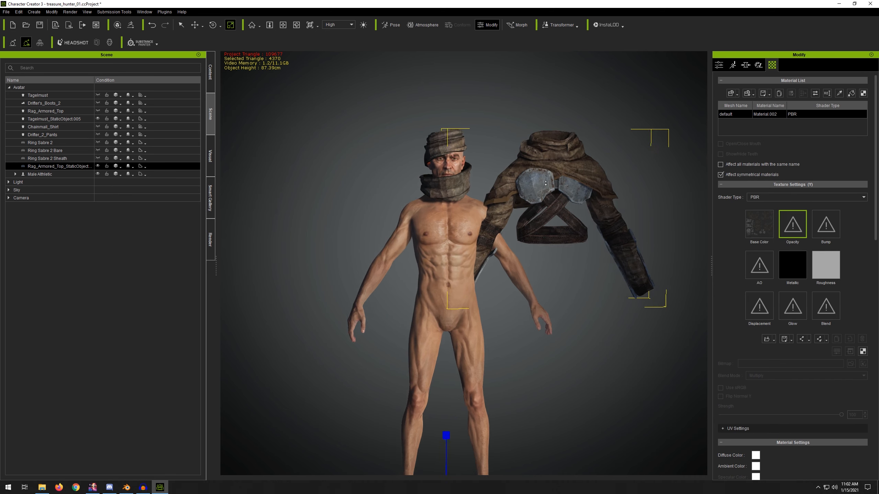
scroll(543, 185, "up", 2)
key("w")
left_click(718, 65)
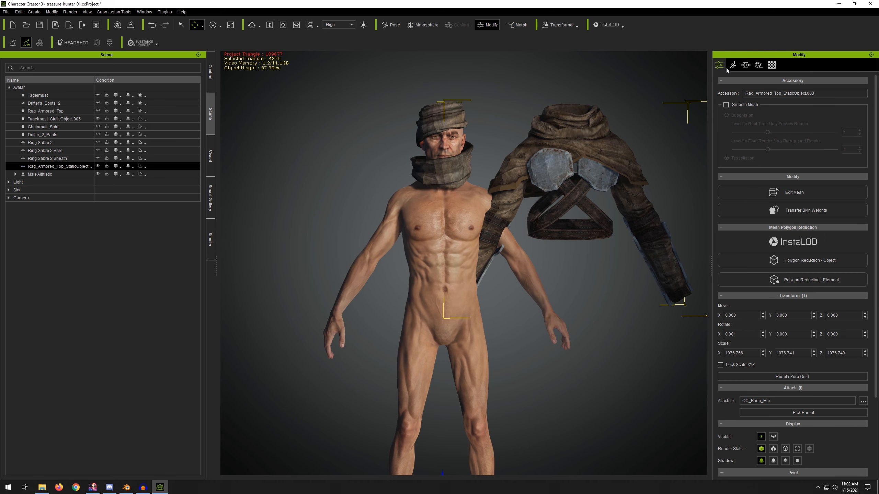
scroll(875, 134, "down", 3)
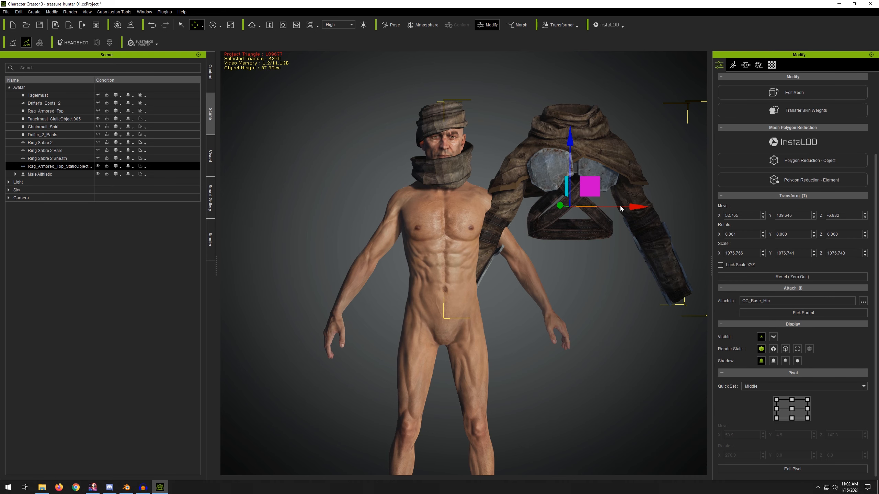
left_click_drag(619, 205, 661, 184)
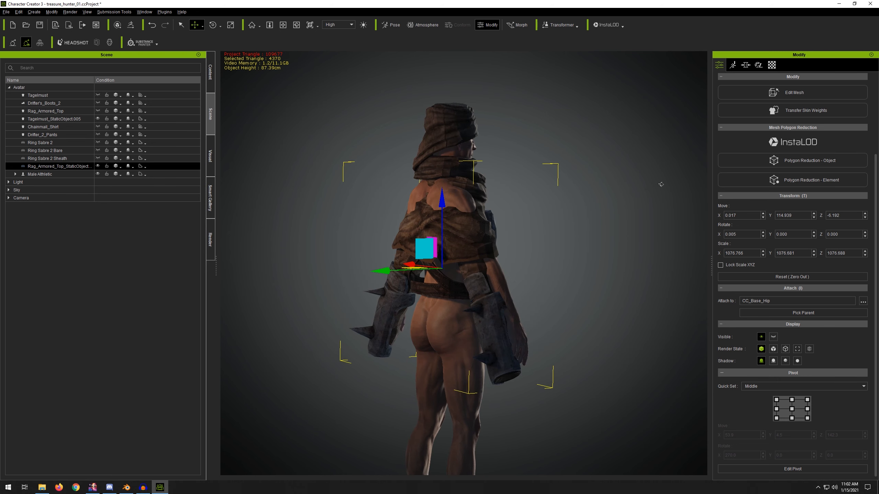
right_click_drag(530, 174, 477, 192)
middle_click_drag(507, 183, 496, 216)
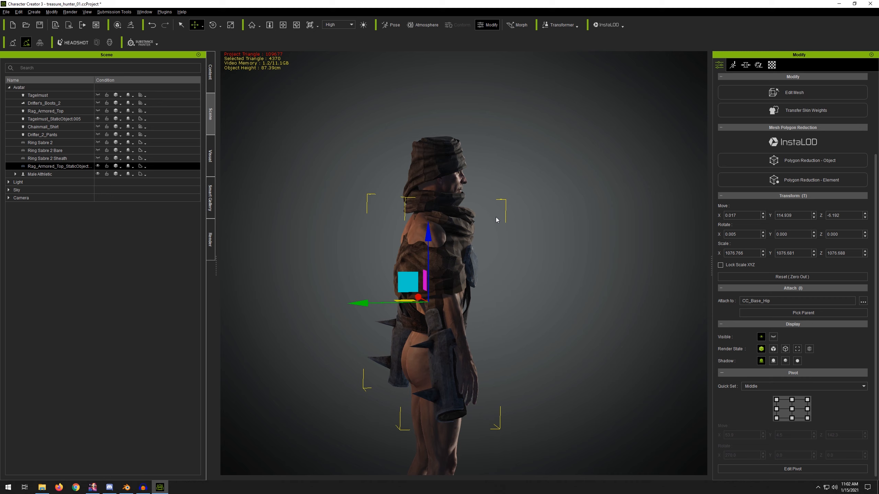
mouse_move(362, 307)
left_mouse_down()
mouse_move(348, 307)
mouse_move(356, 306)
left_mouse_up()
Step: Inspect the rag armored top's fit on the character from different angles
key("q")
left_click(355, 306)
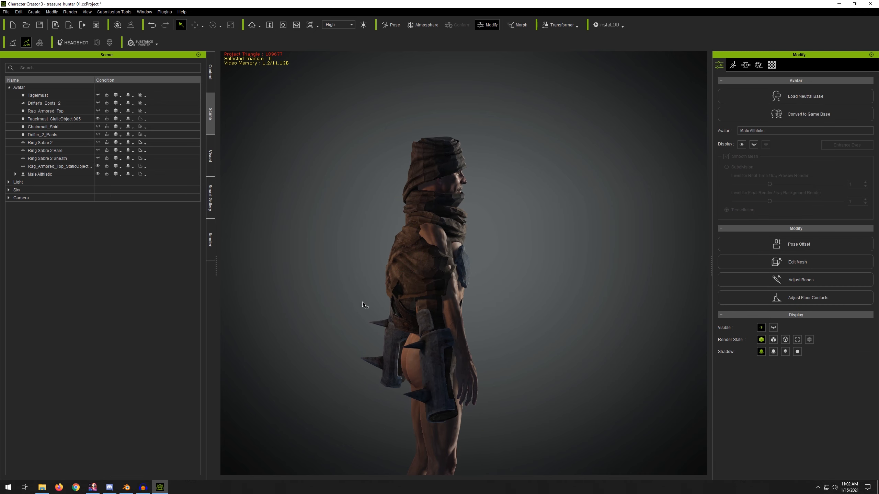
left_click(414, 276)
mouse_move(530, 229)
left_mouse_down("alt")
mouse_move(290, 207)
mouse_move(524, 227)
left_mouse_up("alt")
key("w")
left_click_drag(359, 308, 505, 306)
left_click_drag(619, 183, 380, 279, "alt")
Step: Switch to Blender and select the Rag Armored Top on the reference character to compare its fit
left_click(126, 486)
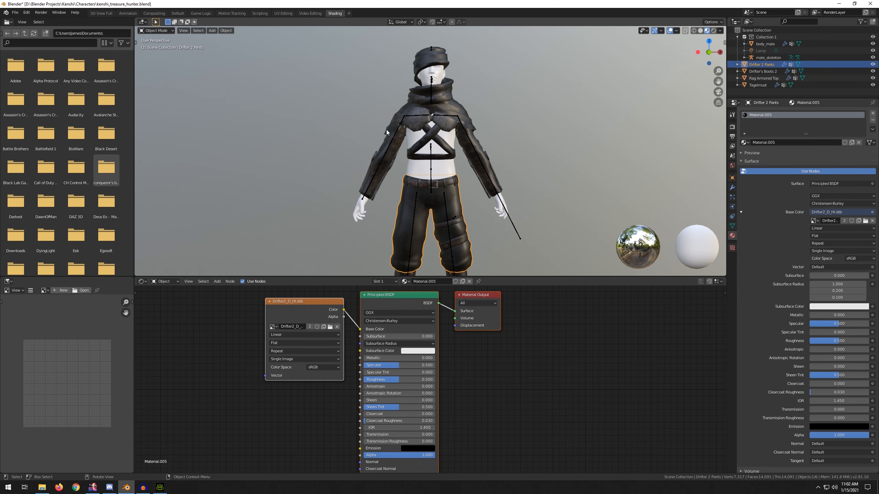
left_click(405, 125)
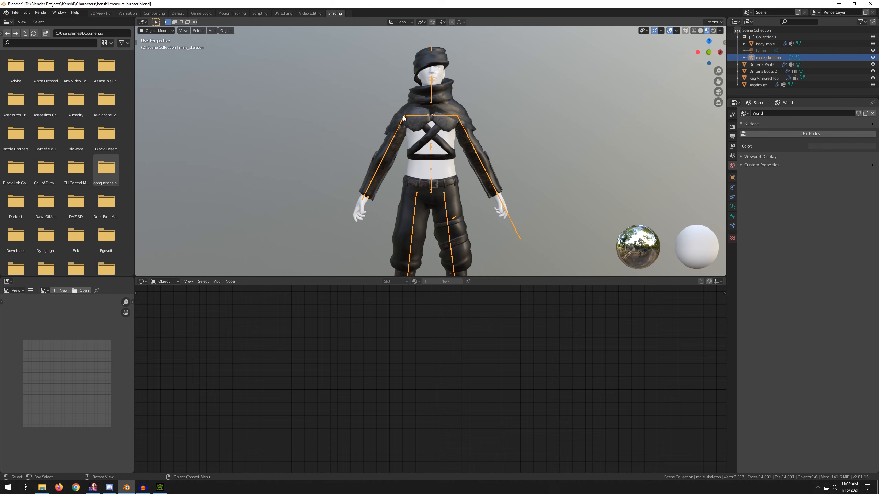
left_click(403, 118)
left_click(402, 124)
left_click(415, 109)
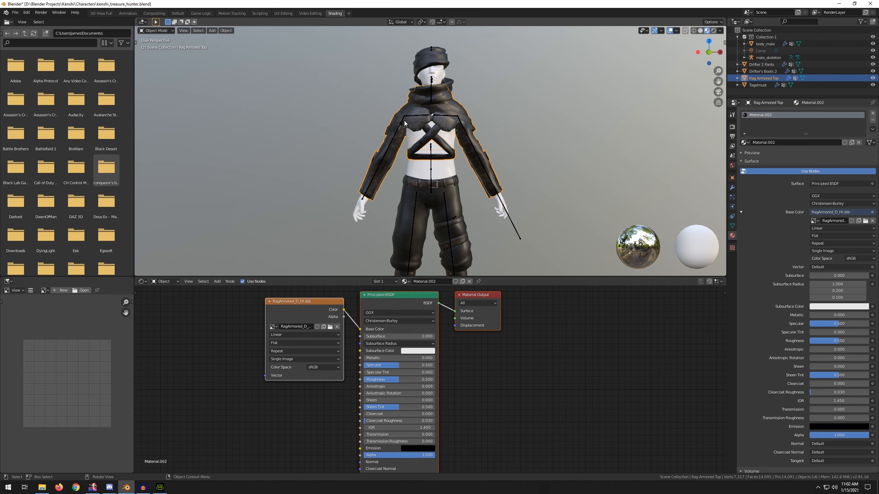
scroll(495, 207, "down", 2)
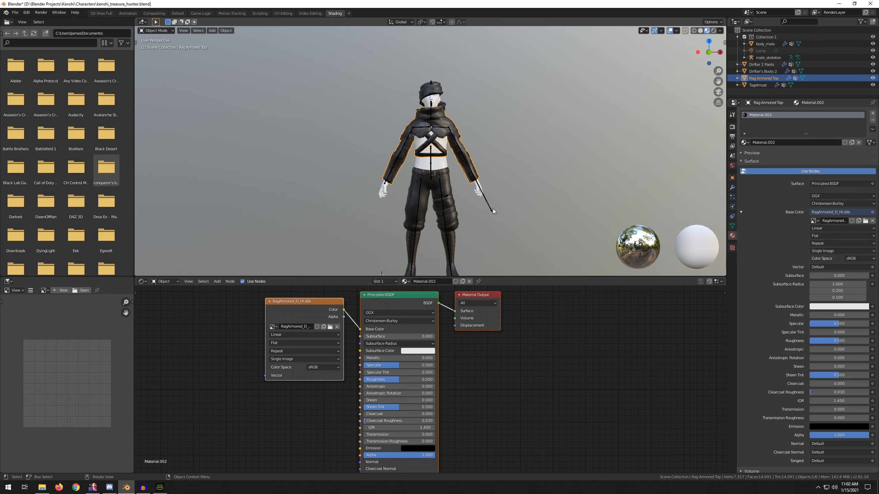
middle_click_drag(476, 191, 483, 133, "shift")
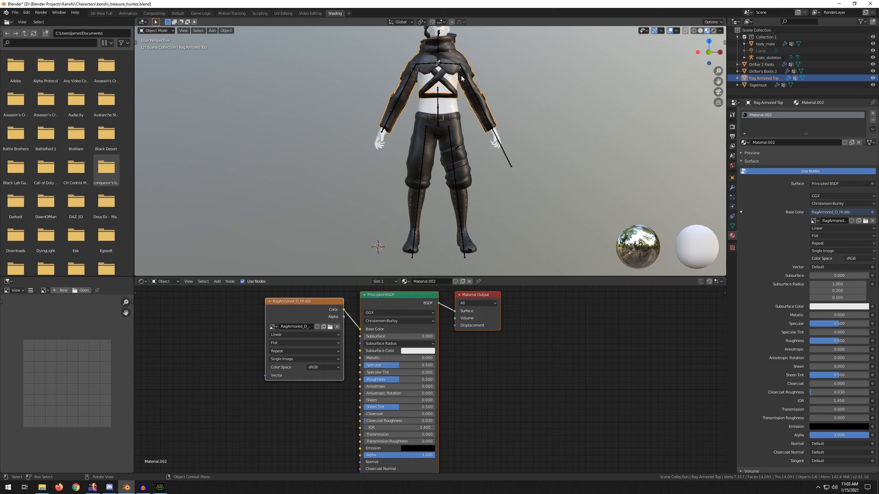
middle_click_drag(519, 59, 510, 119, "shift")
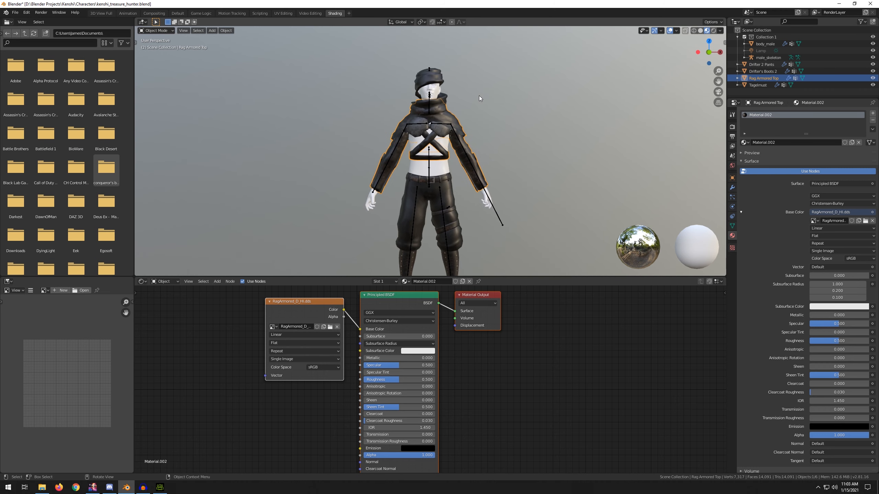
Step: Switch back to Character Creator and move the rag armored top accessory onto the torso, to about Y 115, Z -6.5
left_click(160, 487)
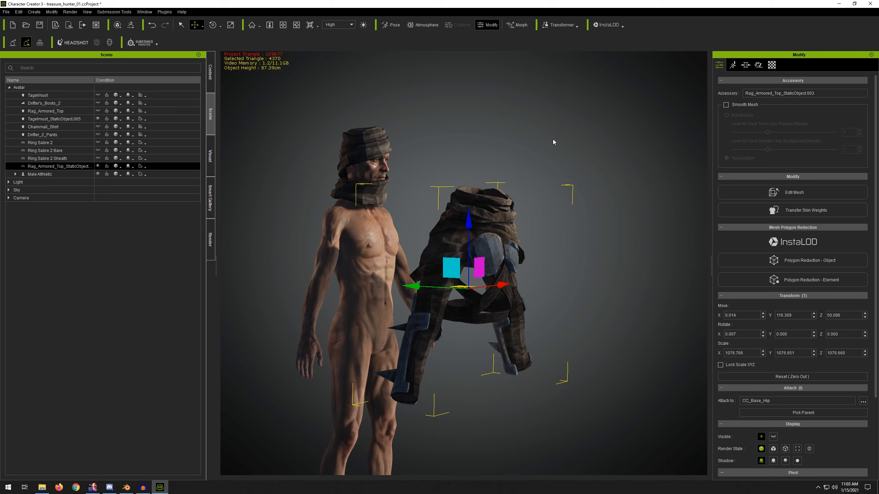
right_click_drag(553, 142, 423, 185)
right_click_drag(483, 152, 526, 101)
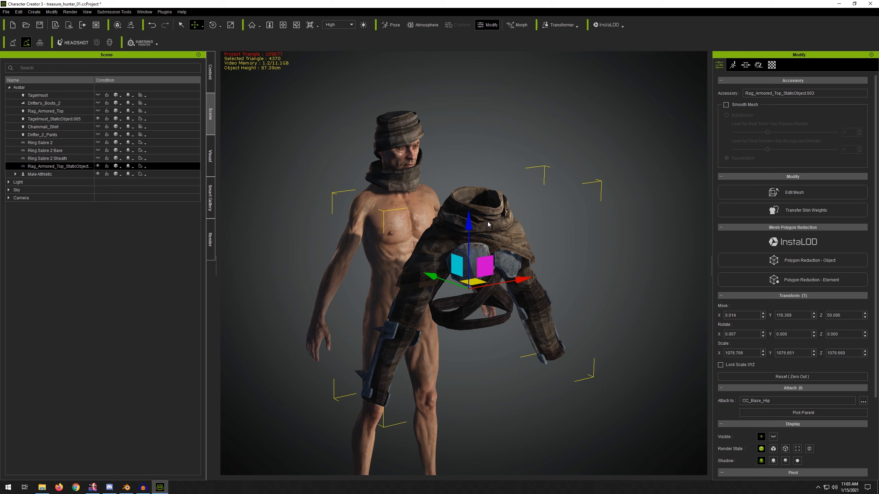
right_click_drag(395, 188, 426, 192)
middle_click_drag(426, 192, 502, 148)
left_click_drag(492, 233, 384, 220)
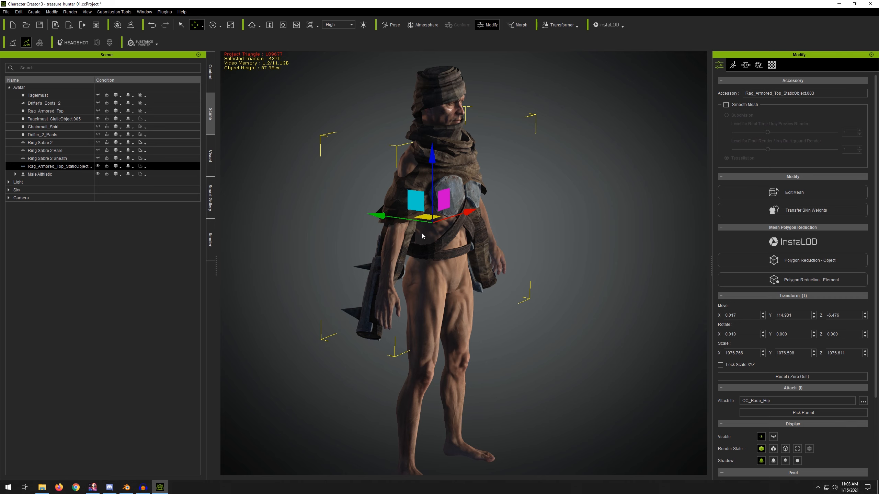
right_click_drag(446, 226, 418, 215)
scroll(423, 178, "up", 5)
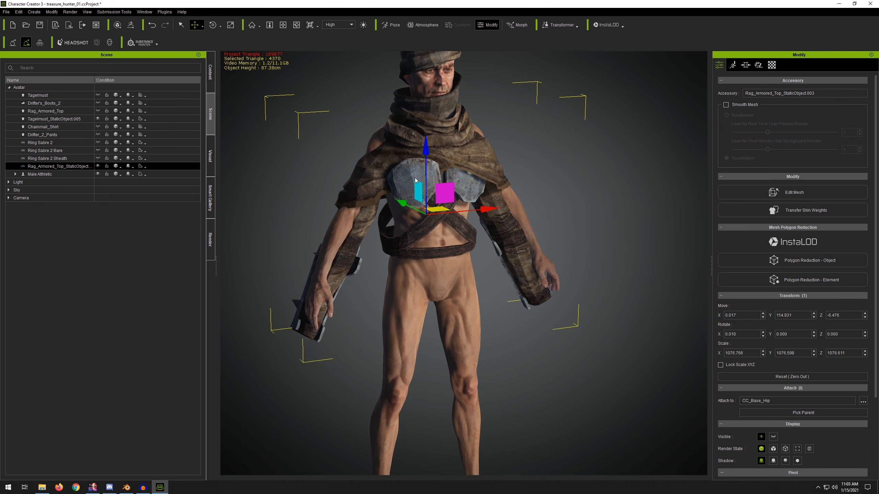
Step: Tilt the rag armored top accessory about -3.5° around X and push it back to about Z -7.8
scroll(412, 179, "down", 3)
middle_click_drag(363, 122, 416, 181)
left_click_drag(478, 212, 478, 210)
right_click_drag(478, 210, 591, 216)
left_click_drag(412, 277, 389, 276)
right_click_drag(390, 275, 456, 253)
key("e")
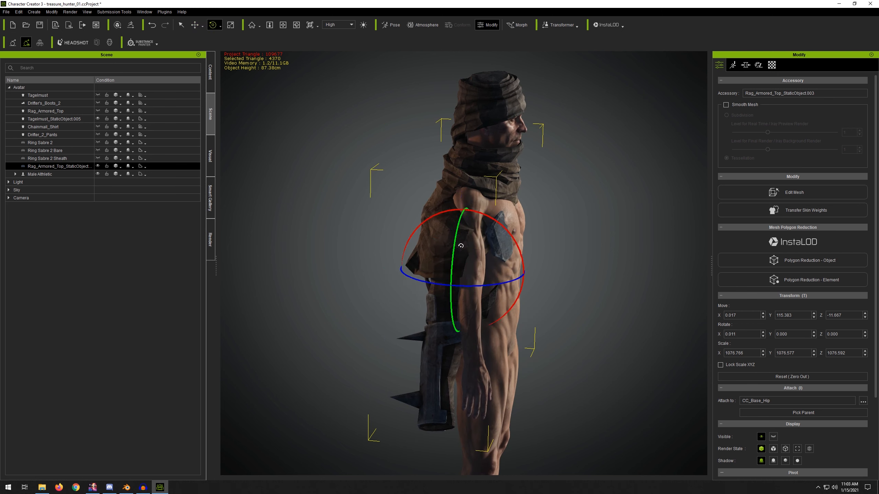
left_click_drag(480, 212, 491, 225)
key("w")
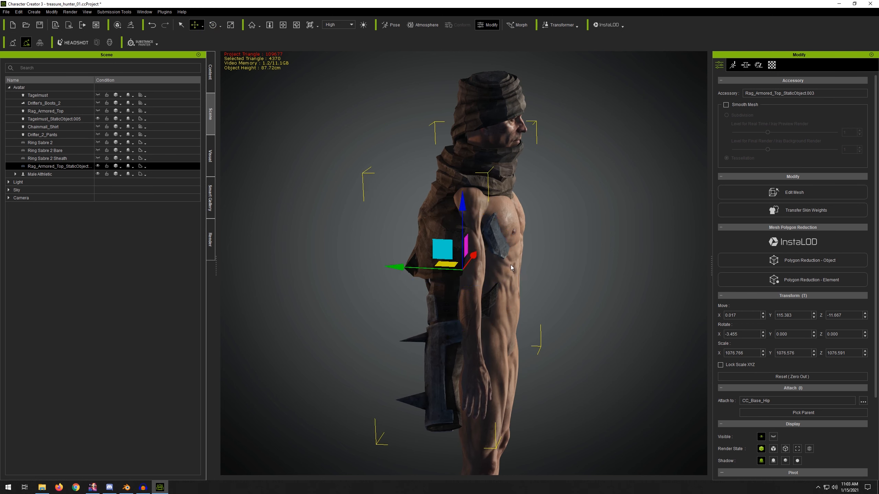
left_click_drag(401, 273, 412, 269)
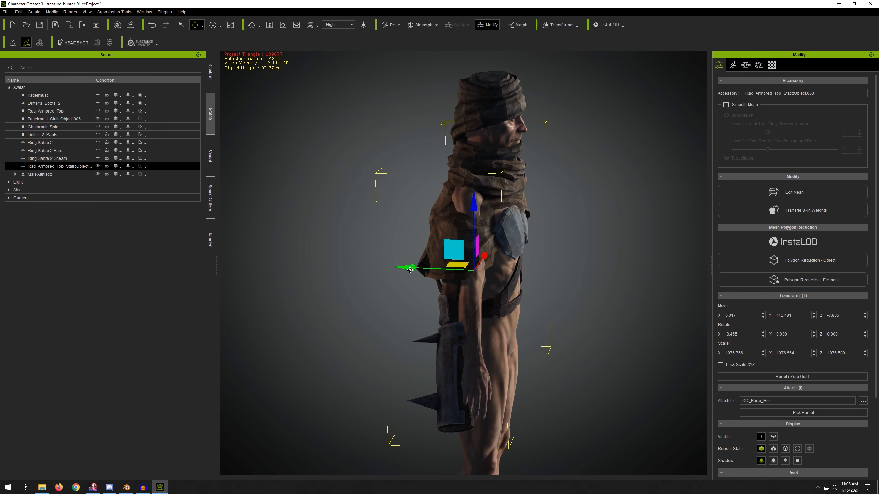
Step: Nudge the rag armored top accessory to about X 1 and Z -5.8
right_click_drag(512, 247, 437, 252)
left_click_drag(447, 257, 446, 257)
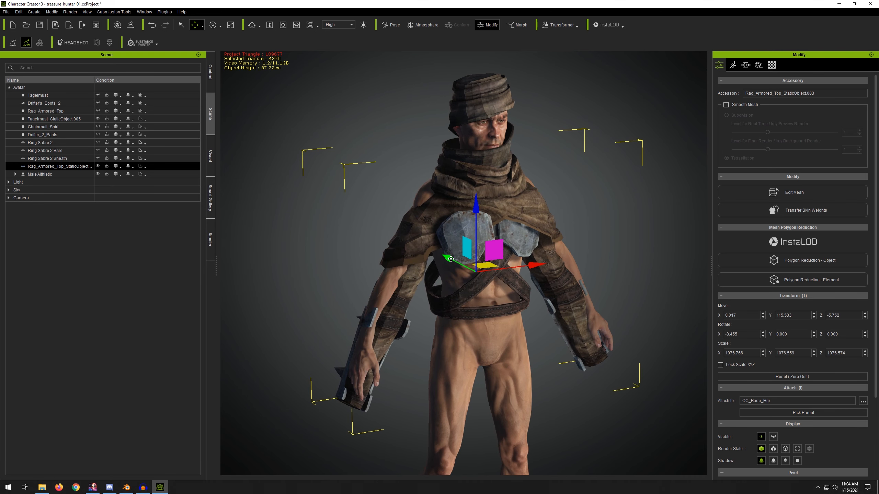
right_click_drag(485, 263, 533, 267)
left_click_drag(539, 271, 545, 272)
right_click_drag(494, 258, 463, 261)
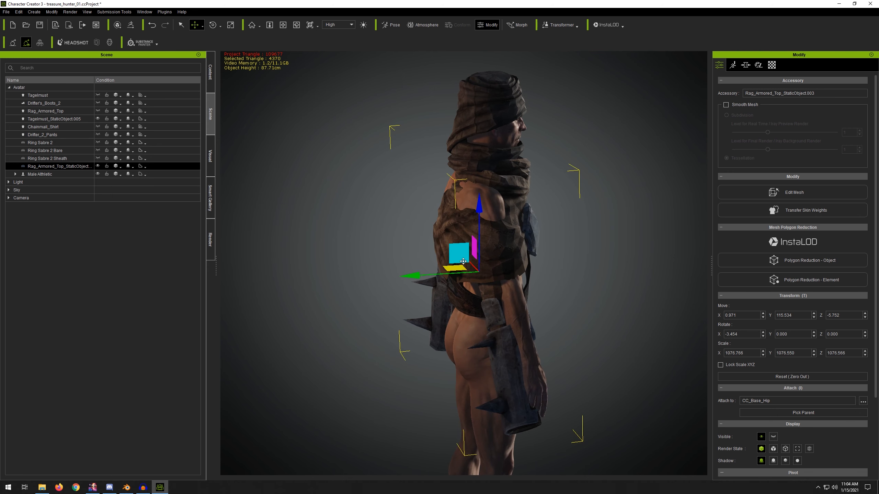
right_click_drag(584, 212, 281, 182)
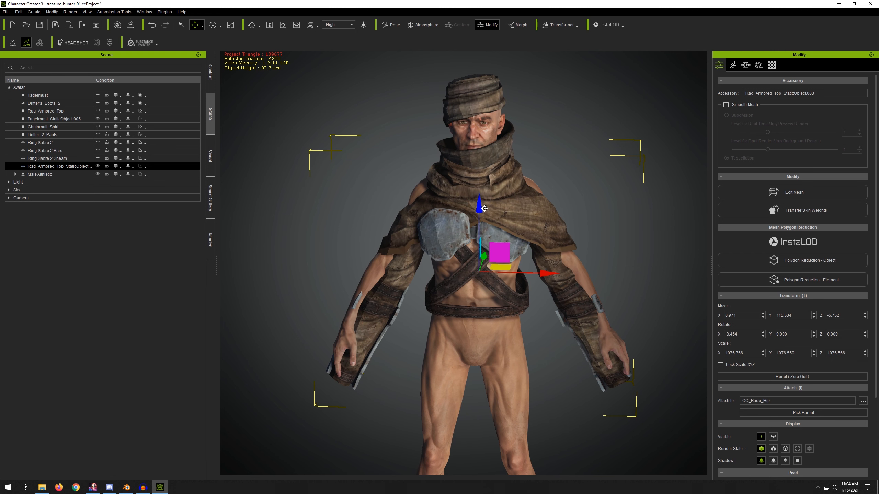
Step: Scale the rag armored top accessory down to about 1013 wide and 912 deep, raising it to about Y 126
key("r")
left_click_drag(480, 272, 477, 278)
key("w")
right_click_drag(479, 221, 429, 141)
middle_click_drag(358, 180, 361, 140)
mouse_move(362, 141)
right_mouse_down()
mouse_move(324, 149)
mouse_move(358, 149)
right_mouse_up()
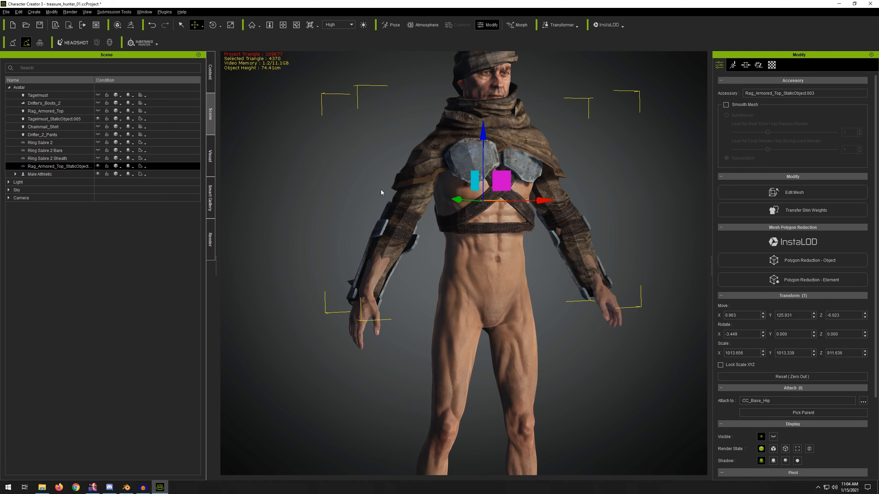
right_click_drag(599, 190, 568, 187)
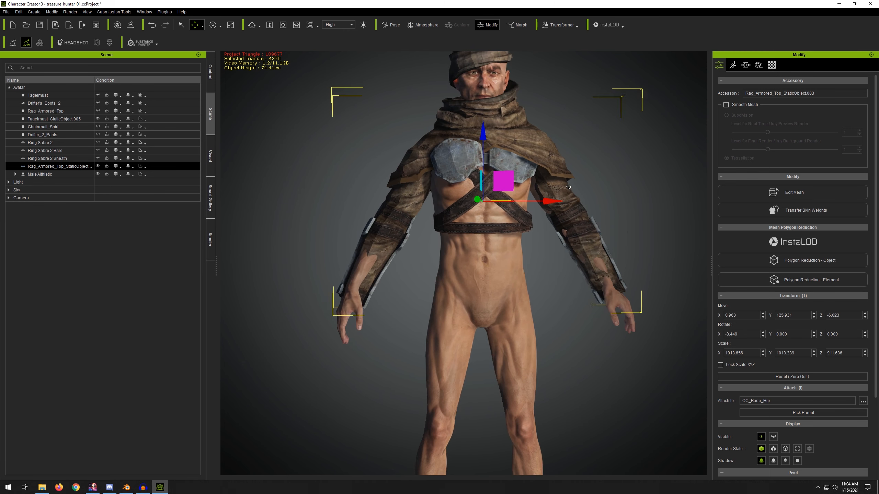
Step: Open Edit Pose for the Male Athletic character and move the right hand to adjust the arm pose
left_click(56, 174)
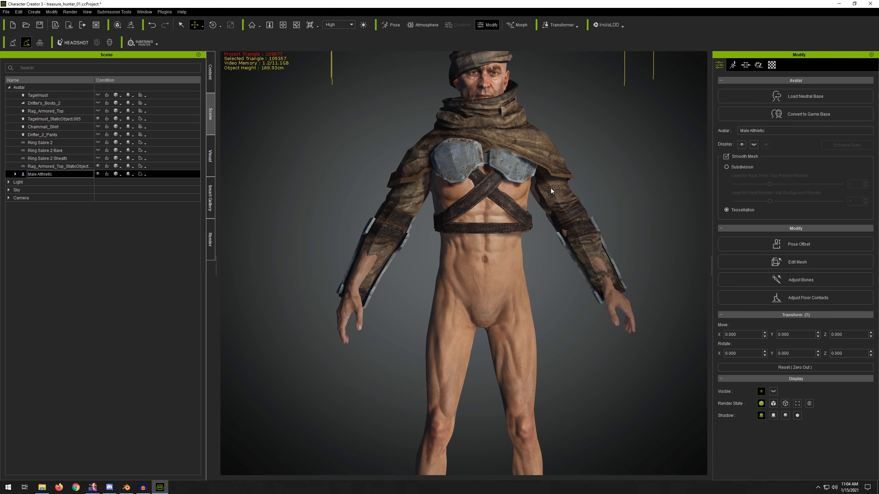
left_click(733, 65)
left_click(786, 98)
right_click_drag(450, 255, 666, 256)
left_click(635, 295)
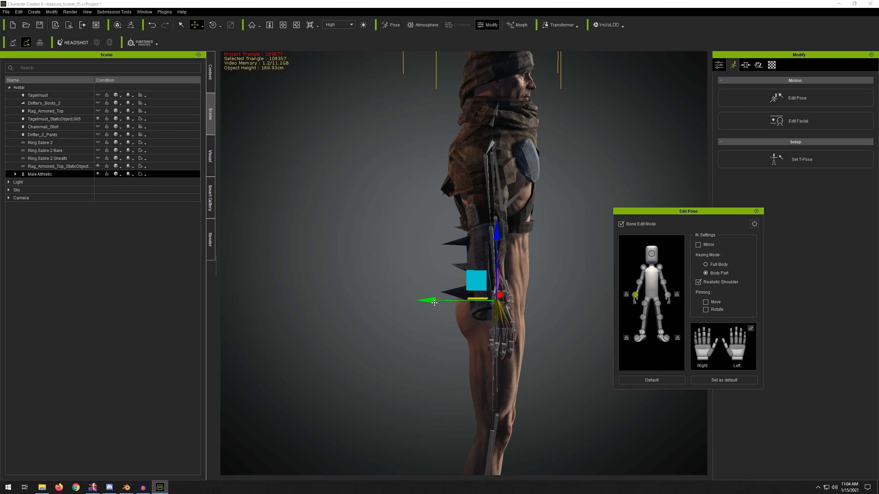
left_click_drag(434, 303, 424, 302)
right_click_drag(568, 227, 459, 195, "alt")
middle_click_drag(616, 170, 471, 206)
right_click_drag(470, 206, 410, 210)
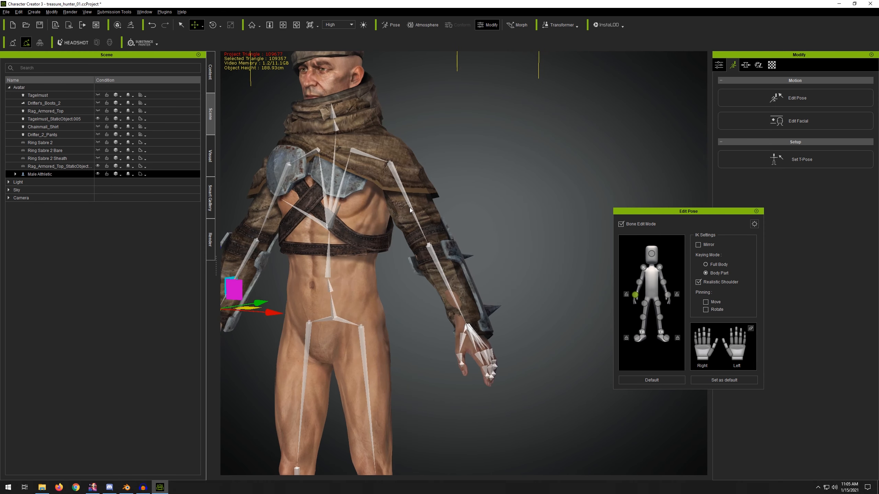
Step: Move the left hand slightly outward to adjust the left arm pose
left_click(668, 296)
right_click_drag(540, 277, 405, 275, "alt")
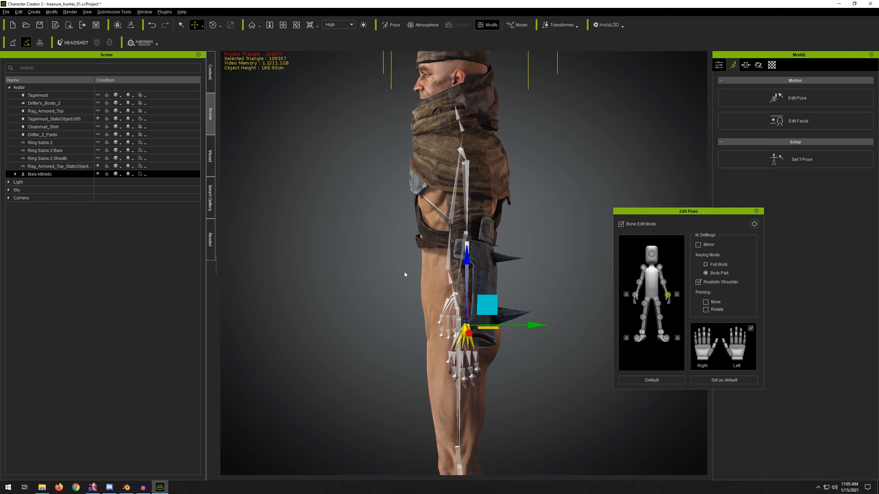
left_click_drag(533, 331, 541, 331)
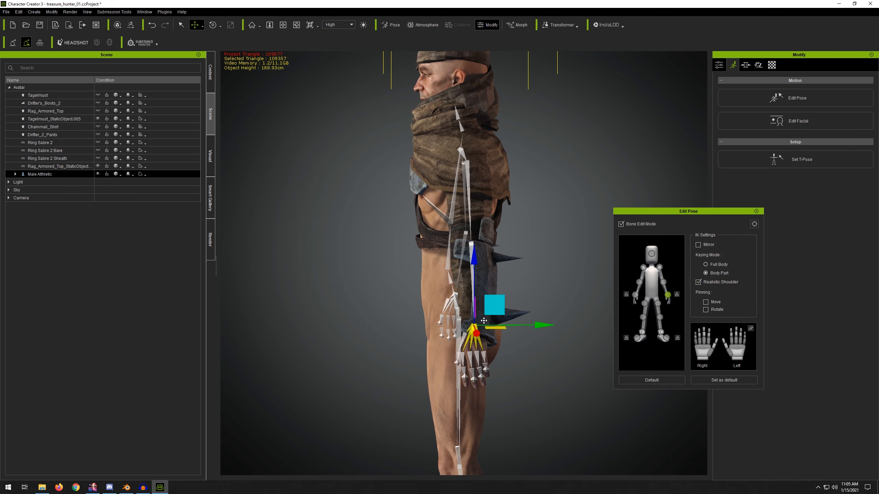
right_click_drag(484, 321, 522, 320)
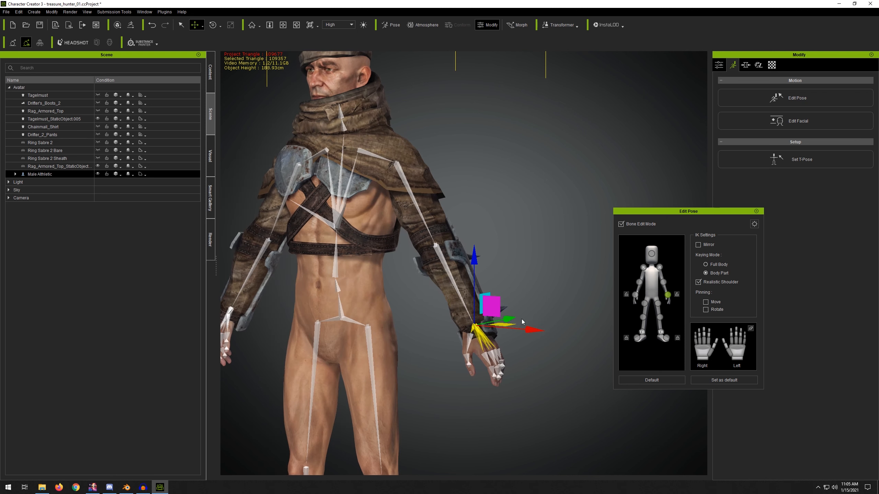
left_click_drag(515, 321, 517, 322)
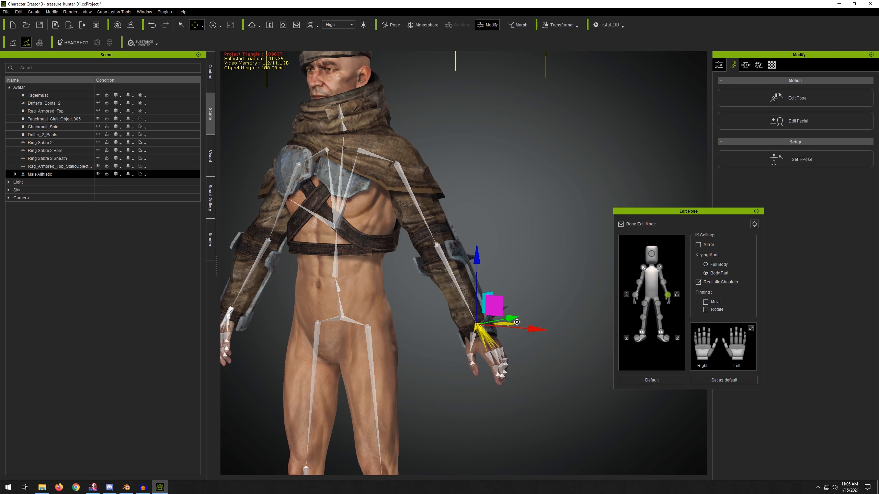
right_click_drag(517, 322, 108, 219)
middle_click_drag(402, 217, 318, 182)
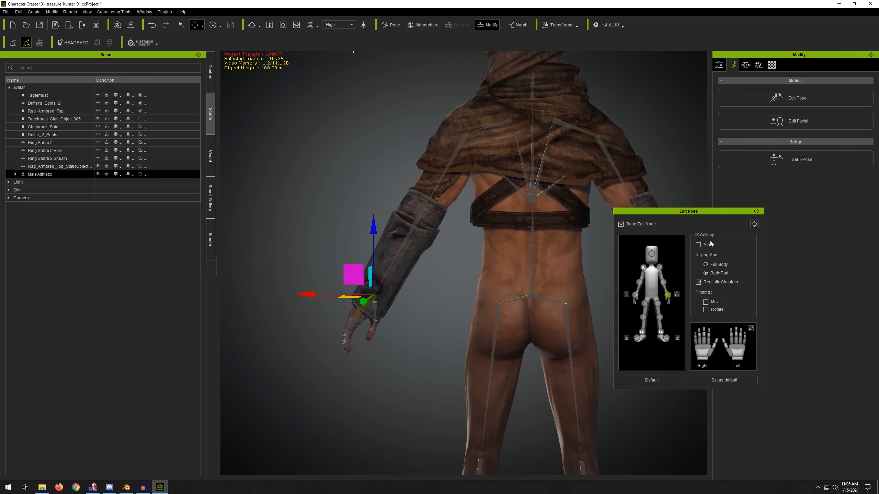
right_click_drag(467, 173, 551, 312)
Step: Reposition the right hand again to refine the right arm pose
left_click(635, 295)
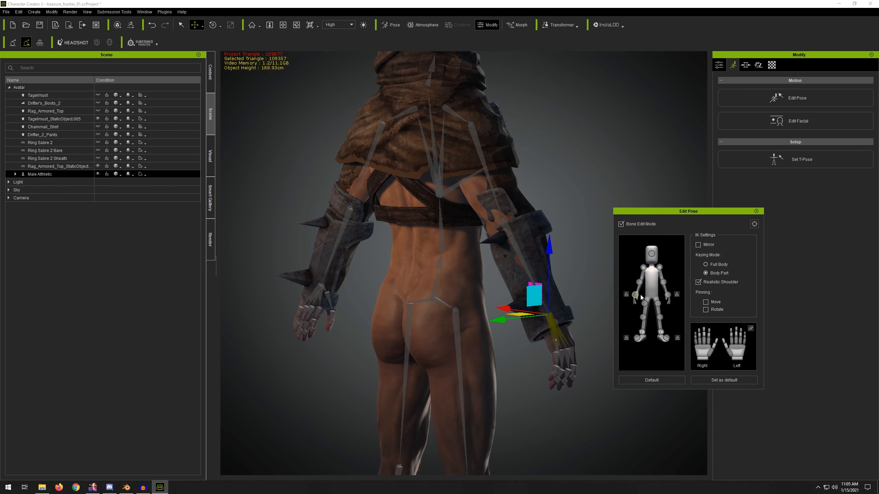
right_click_drag(555, 194, 521, 204)
left_click_drag(495, 320, 500, 322)
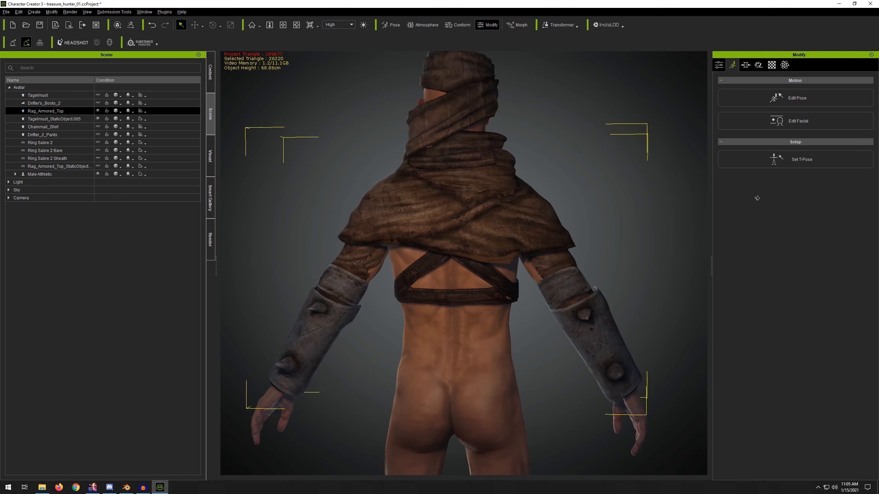
right_click_drag(553, 196, 283, 167)
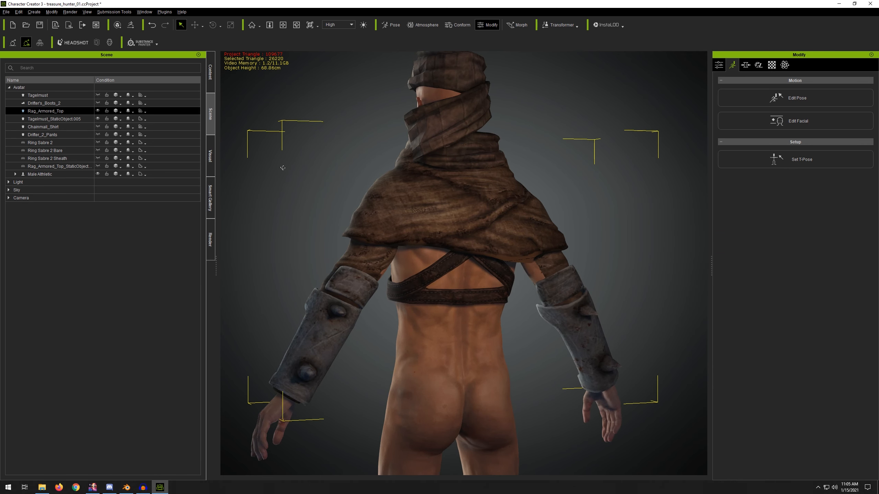
Step: Inspect the Rag_Armored_Top cloth's fit on the character from back and front
scroll(555, 280, "up", 5)
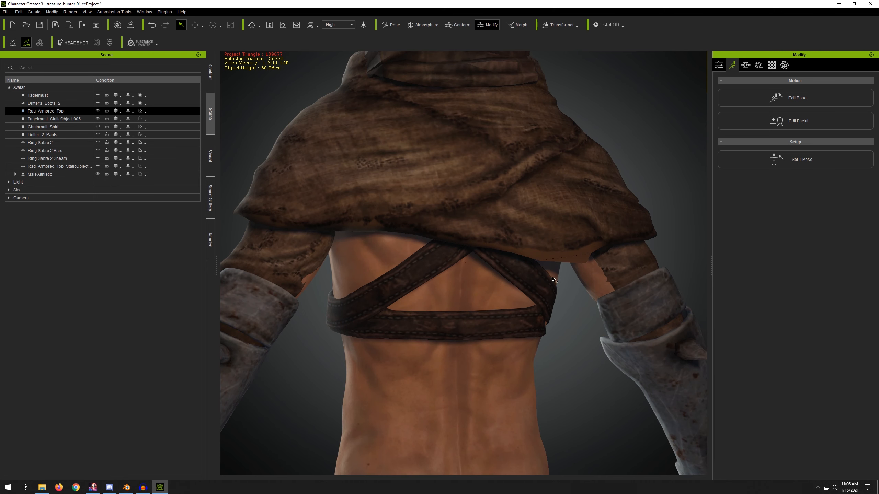
right_click_drag(300, 275, 595, 308)
scroll(519, 270, "down", 5)
right_click_drag(422, 243, 557, 222)
middle_click_drag(557, 221, 451, 279)
scroll(451, 274, "down", 4)
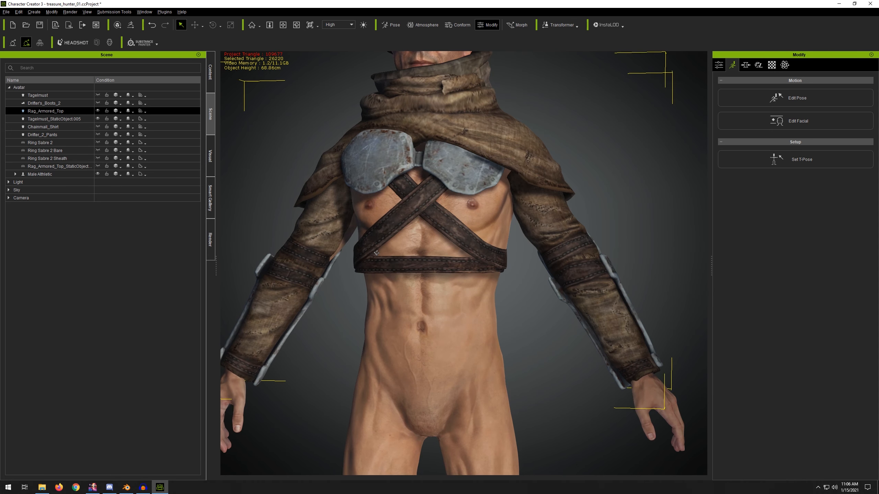
scroll(453, 260, "down", 4)
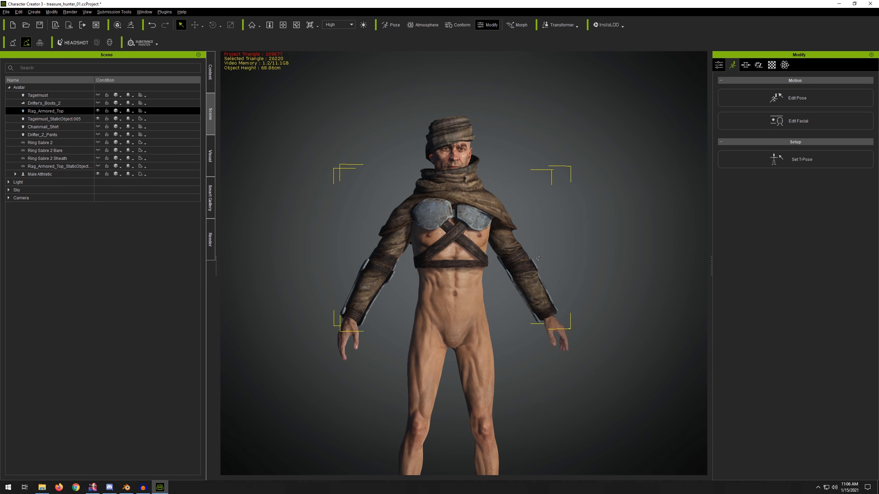
right_click_drag(464, 256, 489, 261)
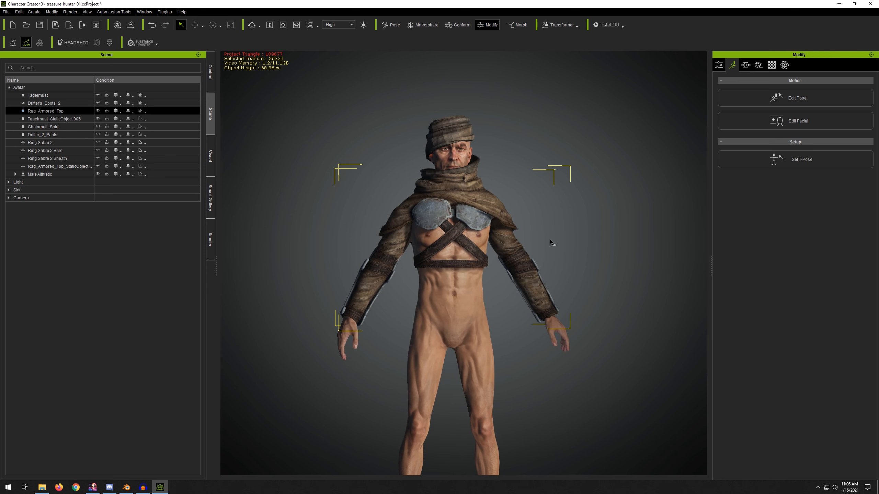
middle_click_drag(553, 203, 546, 235)
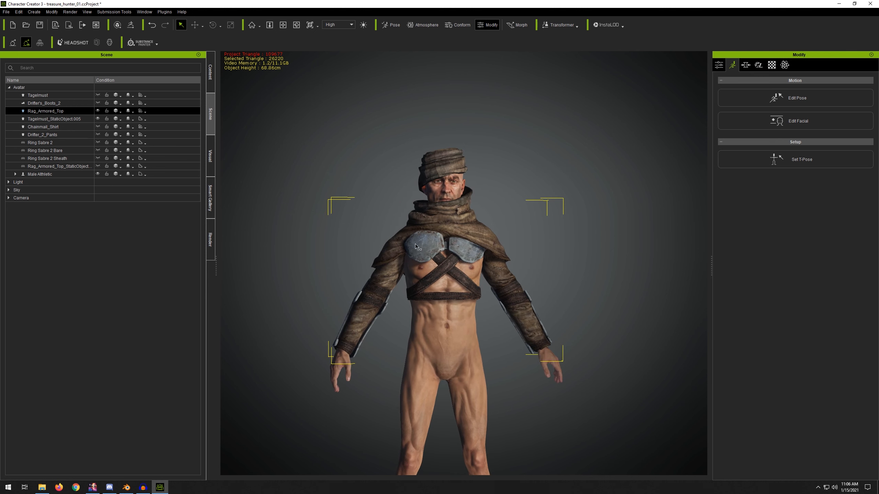
Step: Transfer skin weights to the Rag_Armored_Top cloth using the Default template
left_click(719, 65)
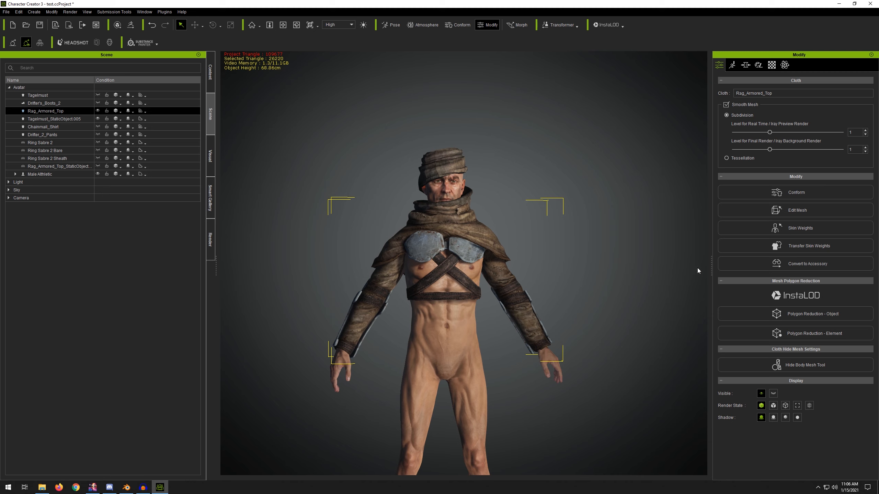
left_click(780, 247)
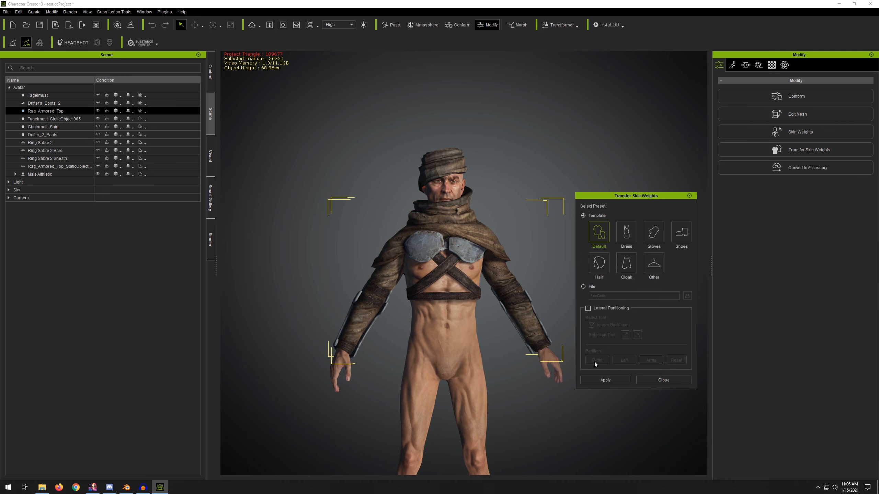
left_click(593, 381)
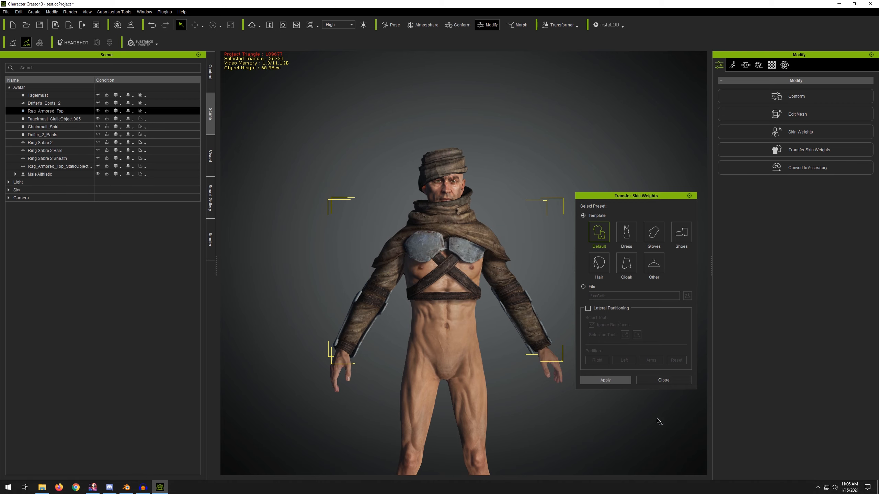
left_click(662, 379)
Step: Open Skin Weights for the Rag_Armored_Top and search the bone list for chest
middle_click_drag(592, 255, 595, 217)
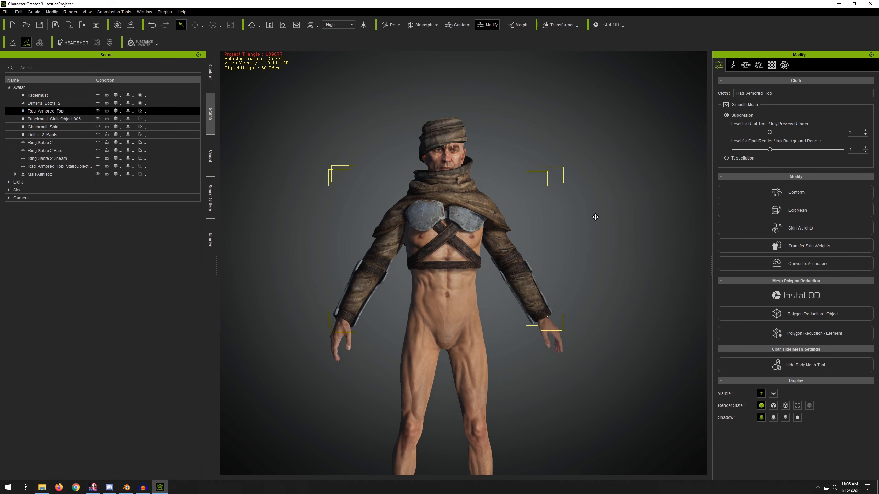
left_click(784, 228)
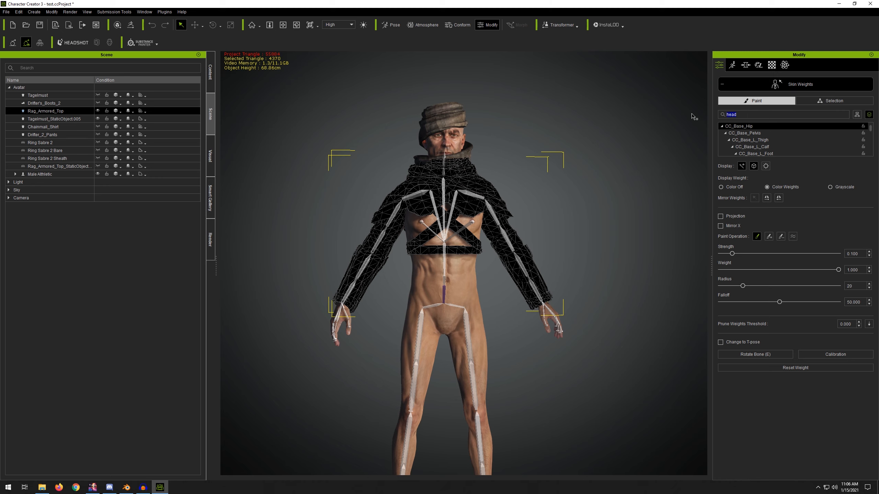
type("chest")
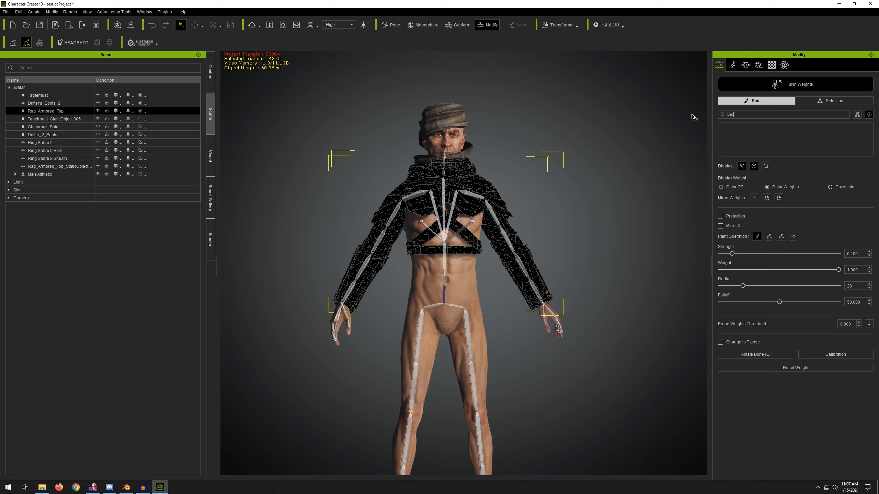
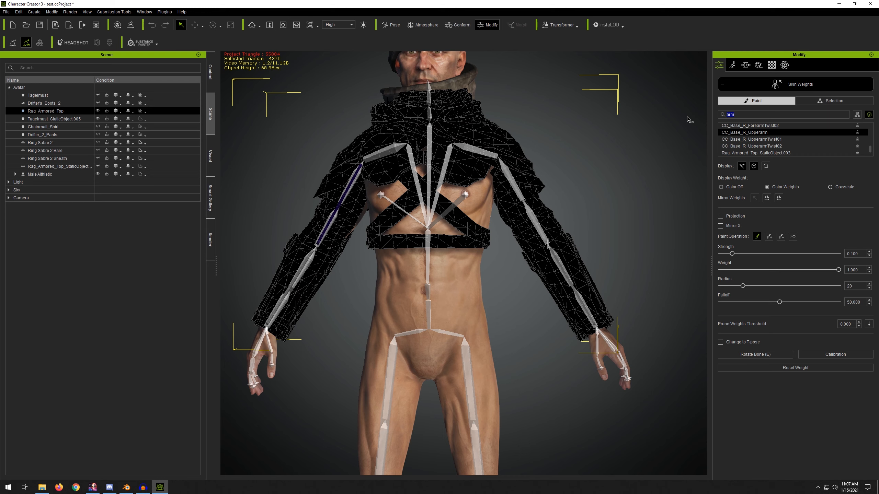
Step: Clear the bone search, browse the skin weight bone list, and exit Skin Weights for the Rag_Armored_Top
key("BackSpace")
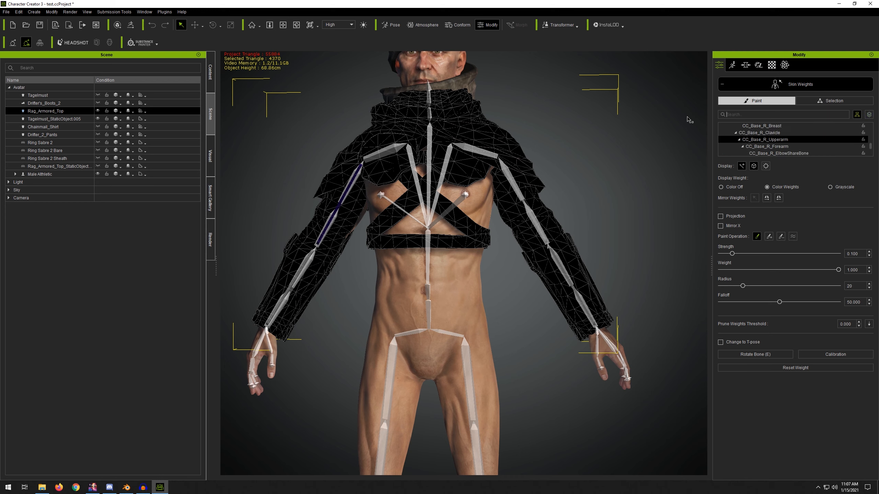
left_click(442, 308)
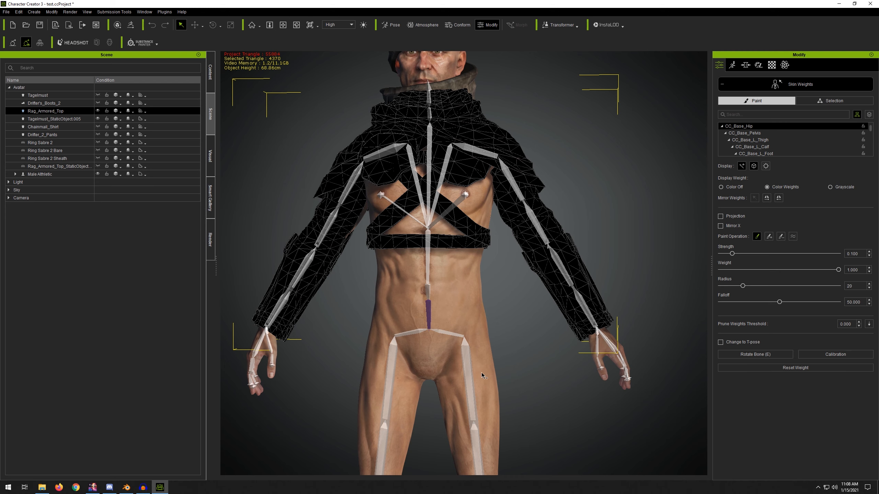
scroll(843, 140, "down", 6)
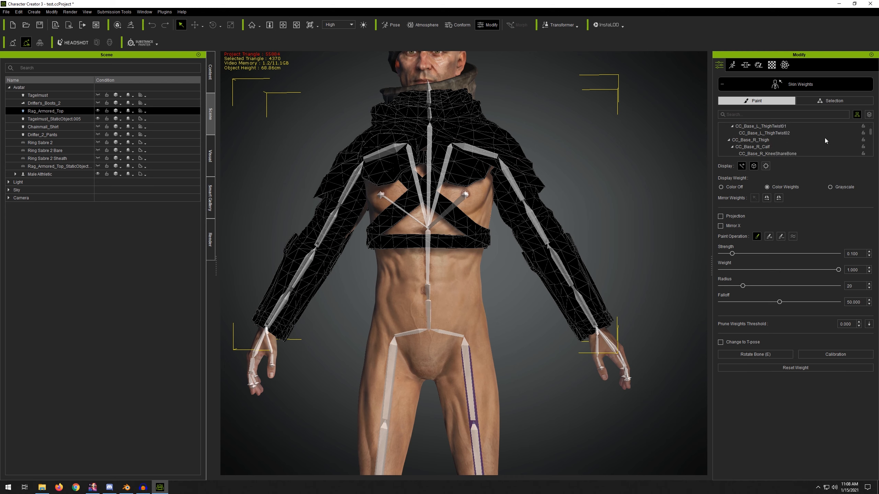
scroll(870, 141, "down", 10)
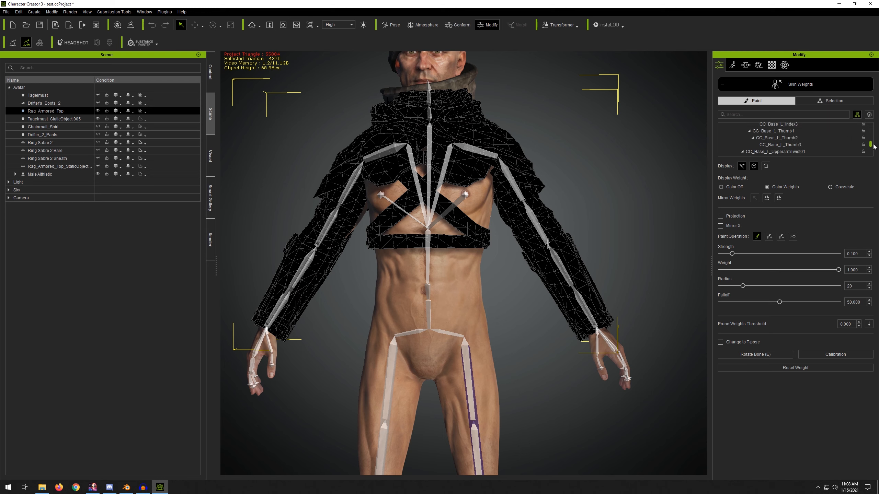
left_click_drag(870, 137, 871, 128)
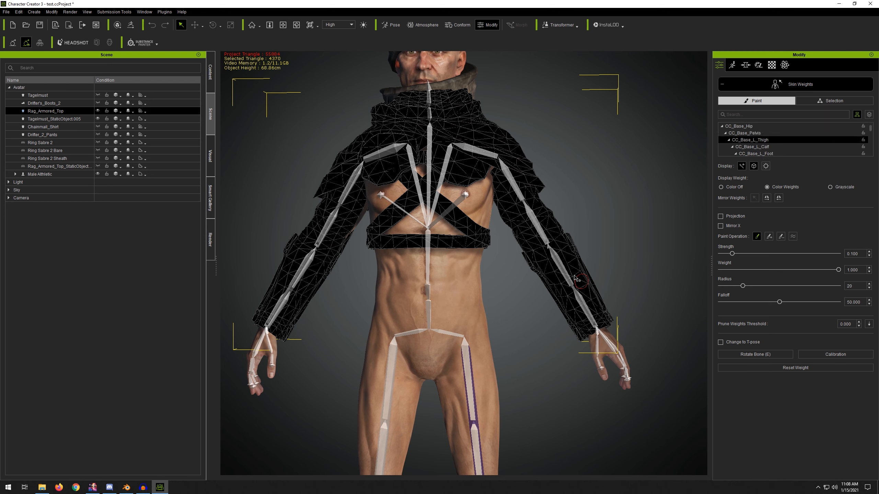
left_click(767, 135)
left_click(764, 127)
left_click(791, 84)
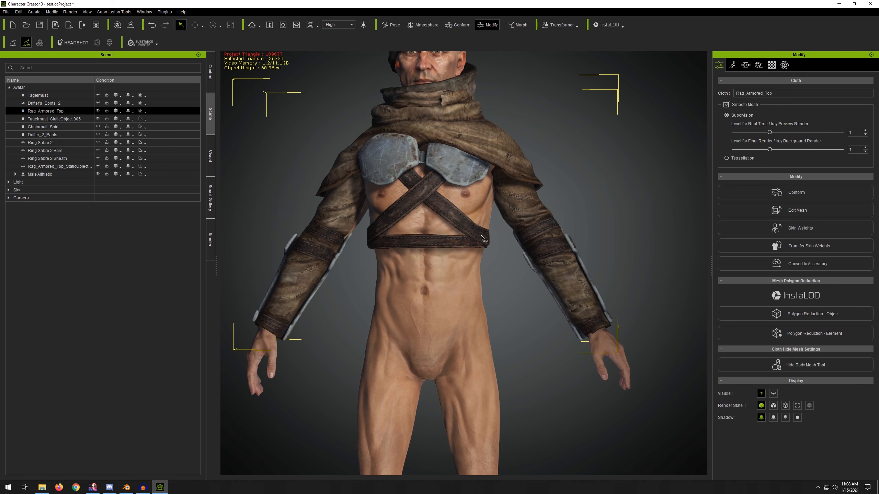
Step: Open Edit Pose on the Male Athletic character in Full Body mode and undo a trial pelvis rotation
scroll(483, 238, "down", 8)
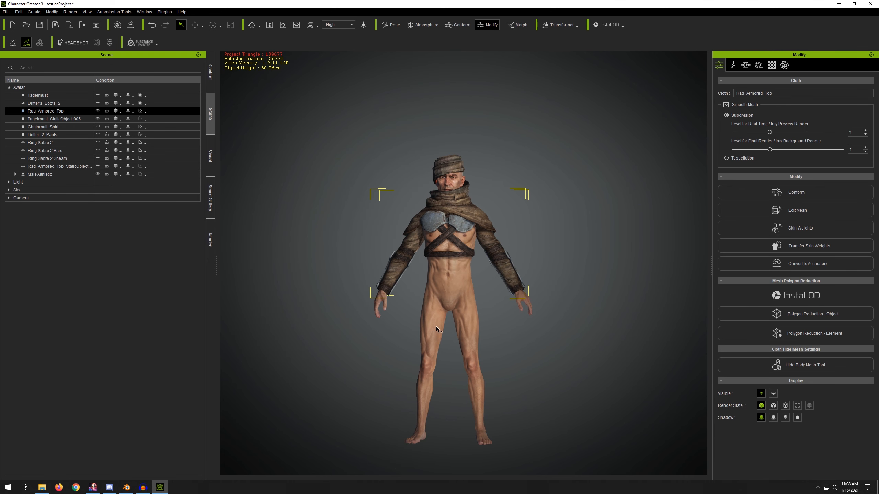
left_click(436, 329)
key("w")
mouse_move(477, 431)
left_mouse_down()
mouse_move(599, 435)
mouse_move(483, 434)
left_mouse_up()
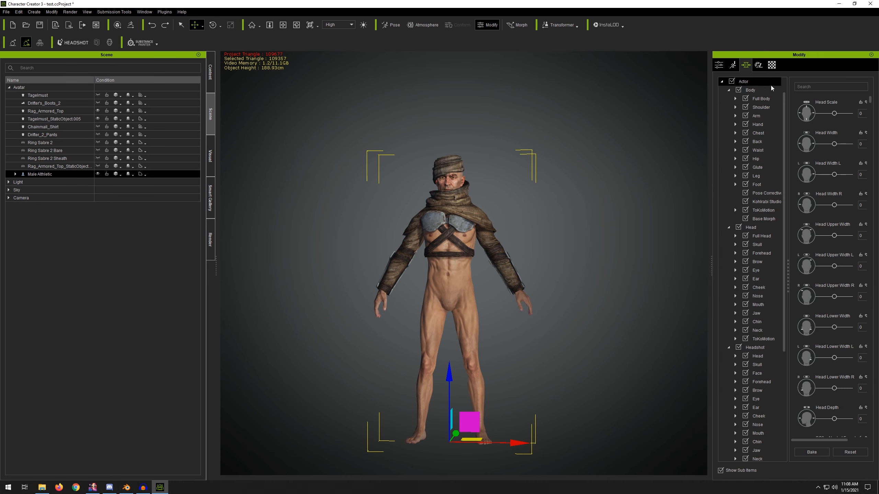
left_click(734, 66)
left_click(787, 101)
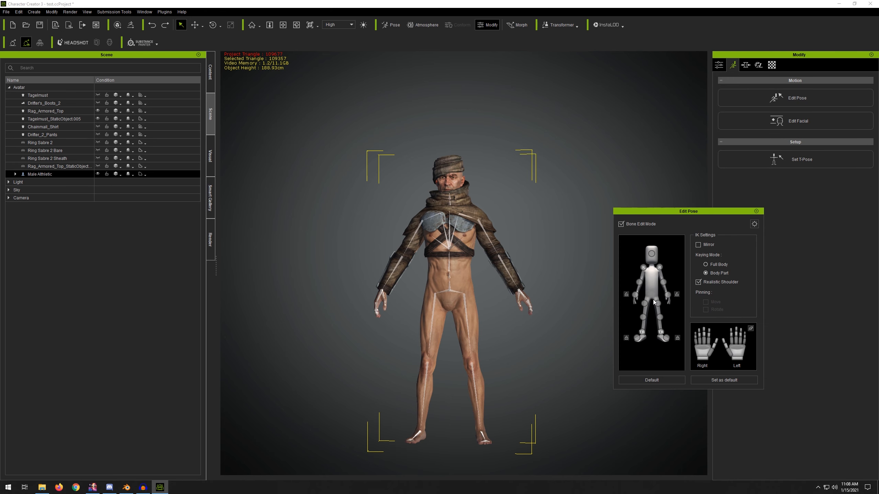
left_click(705, 264)
double_click(651, 296)
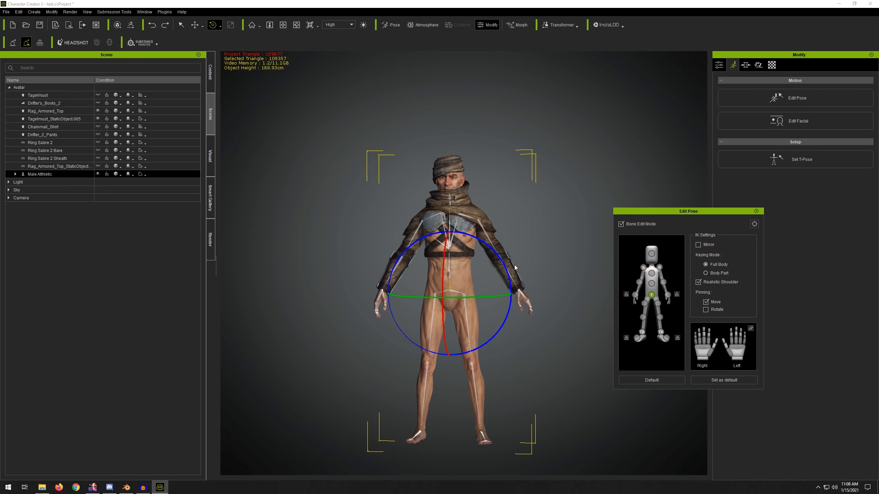
left_click_drag(484, 298, 520, 293)
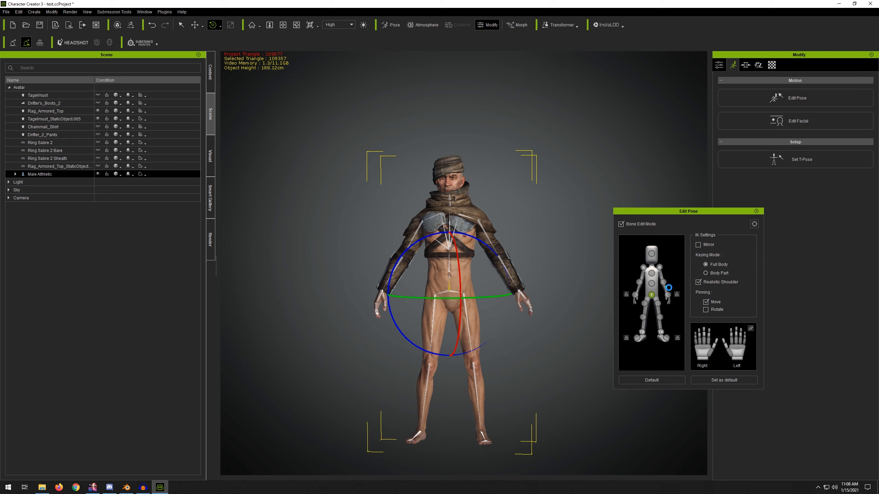
key("ctrl+z")
Step: Select the chest bone and rotate it slightly to adjust the upper body pose
left_click(652, 274)
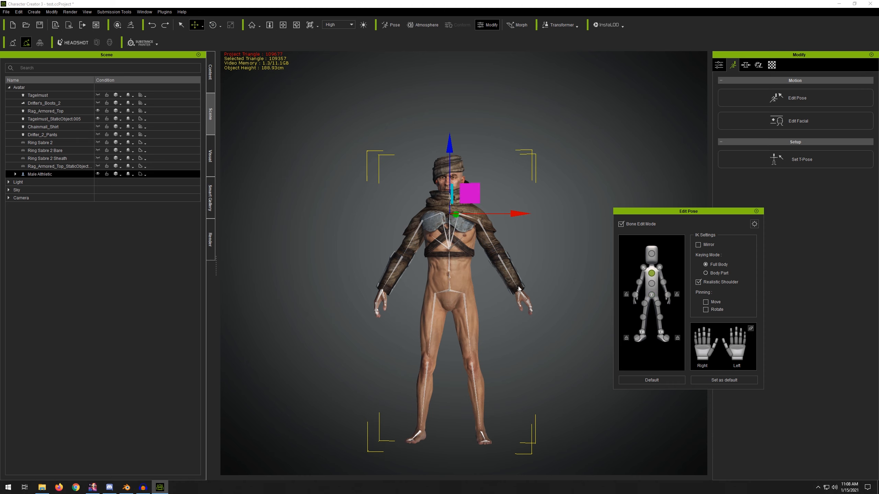
key("e")
mouse_move(481, 214)
left_mouse_down()
mouse_move(512, 216)
mouse_move(496, 218)
left_mouse_up()
scroll(508, 204, "up", 3)
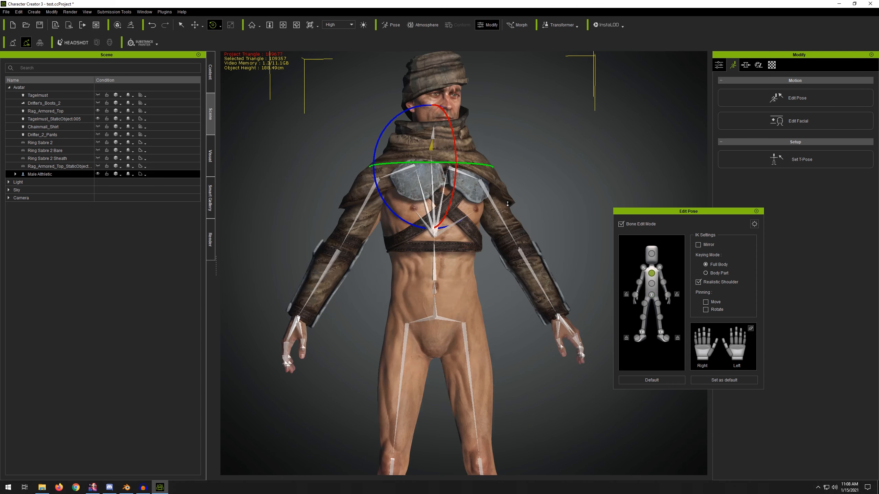
left_click_drag(488, 166, 467, 186)
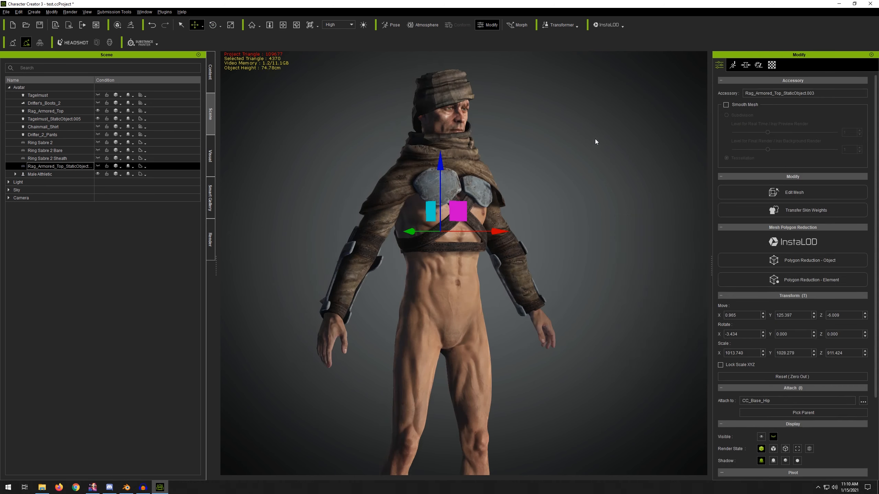
Step: Unhide the Chainmail_Shirt, Drifter_2_Pants and Drifter's_Boots_2 items on the character
left_click(98, 127)
left_click(98, 135)
middle_click_drag(567, 256, 568, 170)
right_click_drag(380, 171, 294, 163)
middle_click_drag(442, 187, 445, 163)
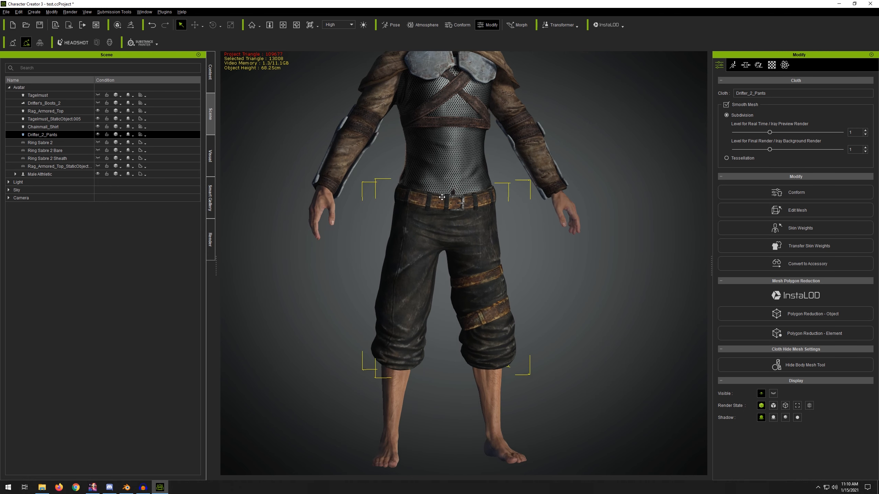
left_click(97, 103)
Step: Inspect the complete outfit on the character from several angles and distances
middle_click_drag(479, 300, 465, 196)
scroll(463, 195, "down", 2)
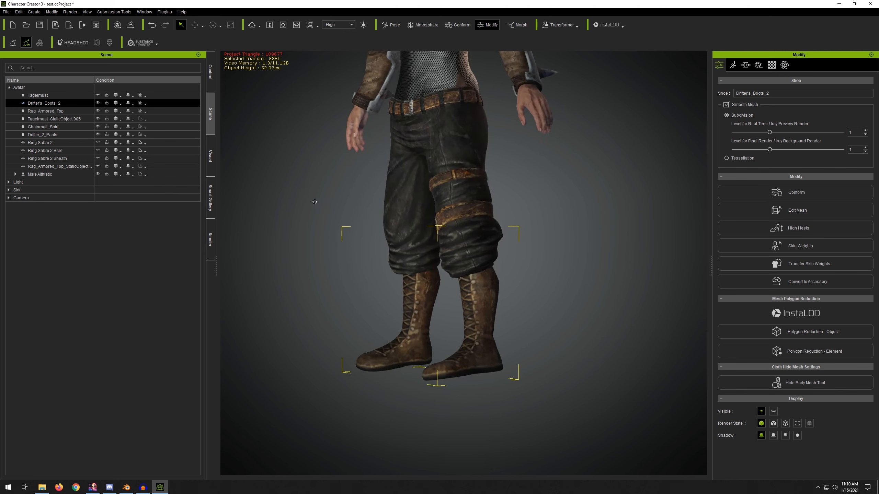
scroll(491, 222, "up", 2)
middle_click_drag(491, 221, 404, 214)
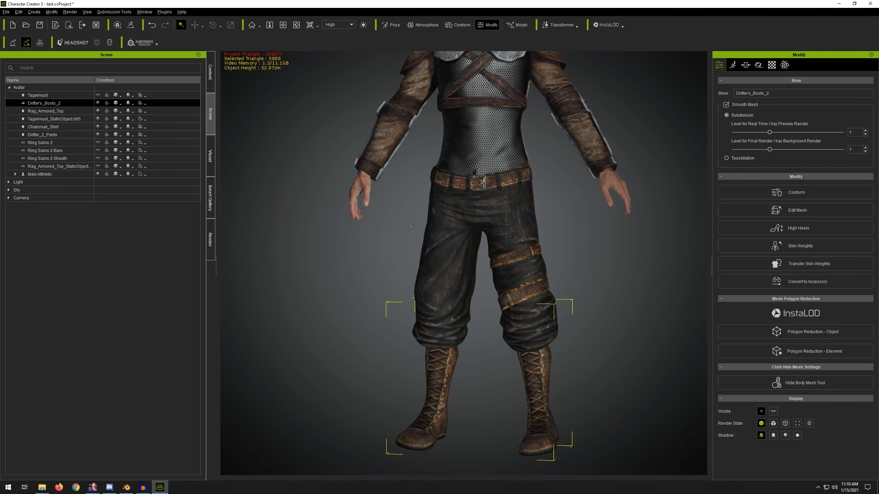
right_click_drag(404, 214, 481, 231)
scroll(424, 235, "up", 4)
scroll(504, 248, "down", 5)
right_click_drag(565, 277, 487, 283)
right_click_drag(480, 235, 396, 213)
middle_click_drag(471, 197, 441, 222)
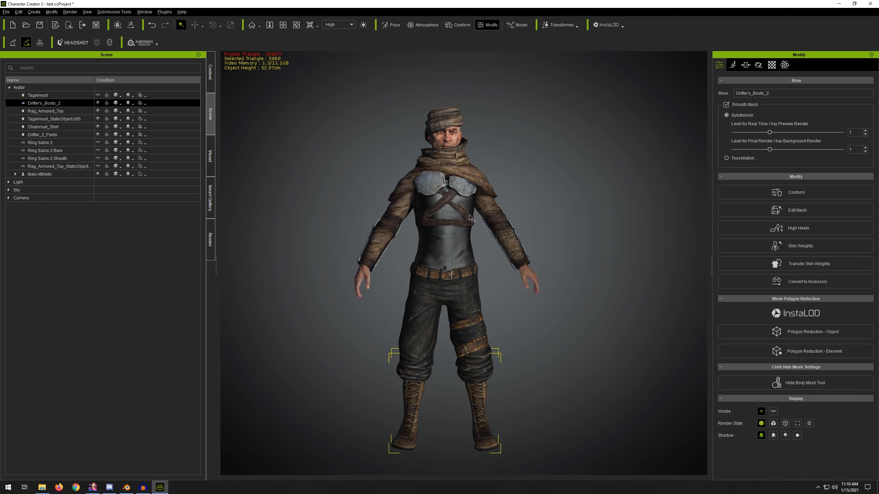
scroll(473, 221, "up", 8)
scroll(469, 227, "down", 3)
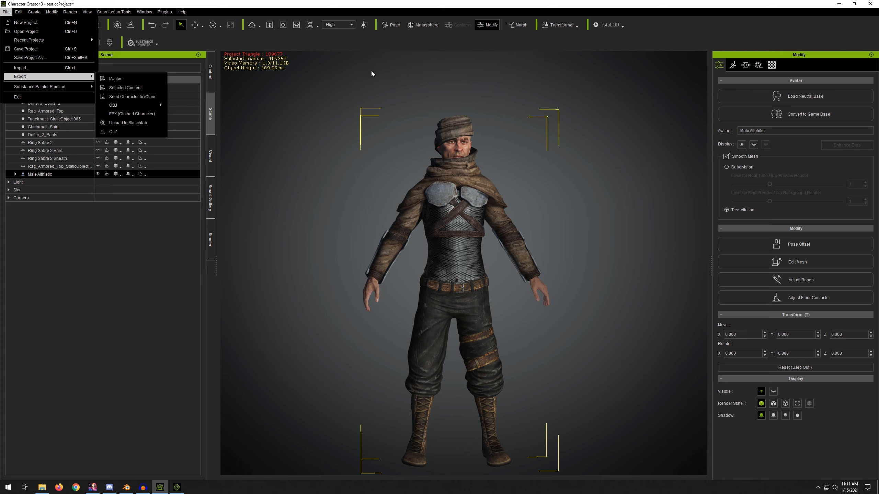
Step: Select the Male Athletic character and send it to iClone
left_click(380, 86)
left_click(458, 175)
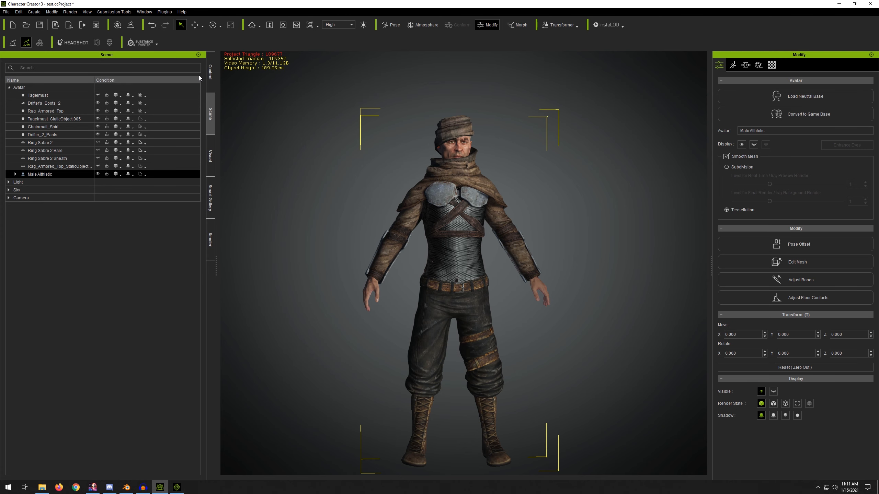
left_click(6, 12)
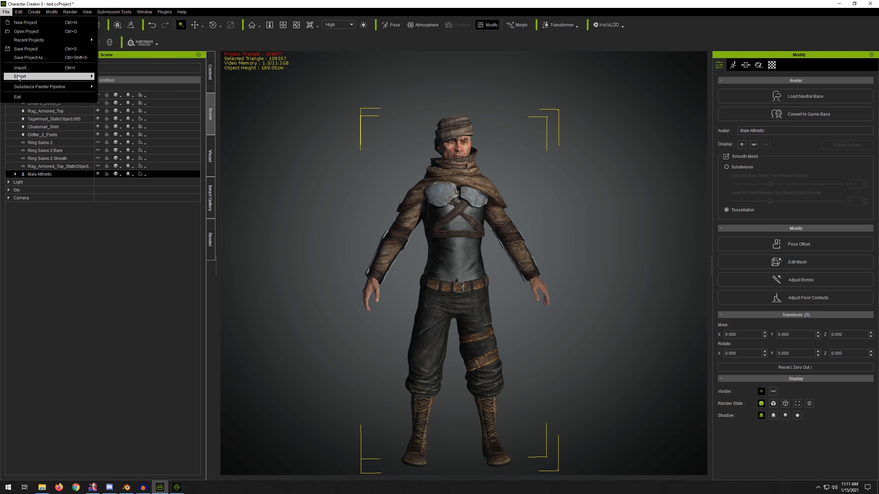
mouse_move(18, 76)
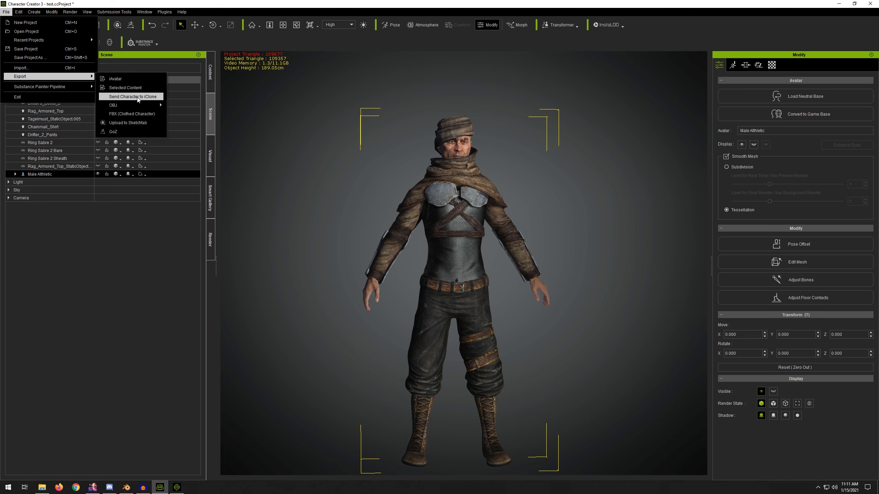
left_click(127, 97)
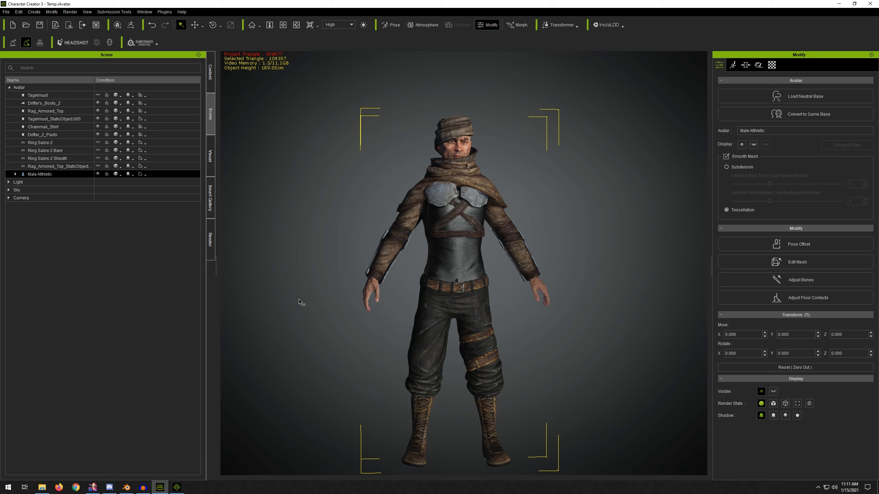
left_click(177, 488)
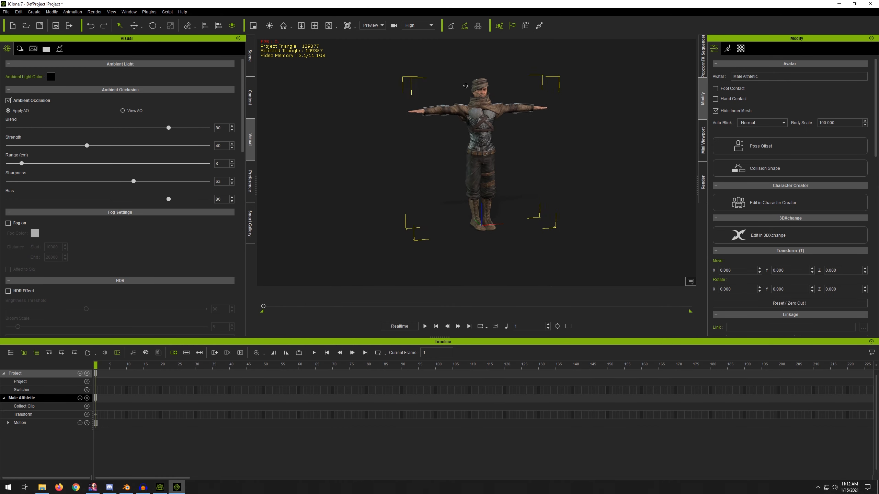
Step: In iClone, reposition both feet of the character with Edit Motion Layer in Full Body mode
scroll(496, 132, "up", 6)
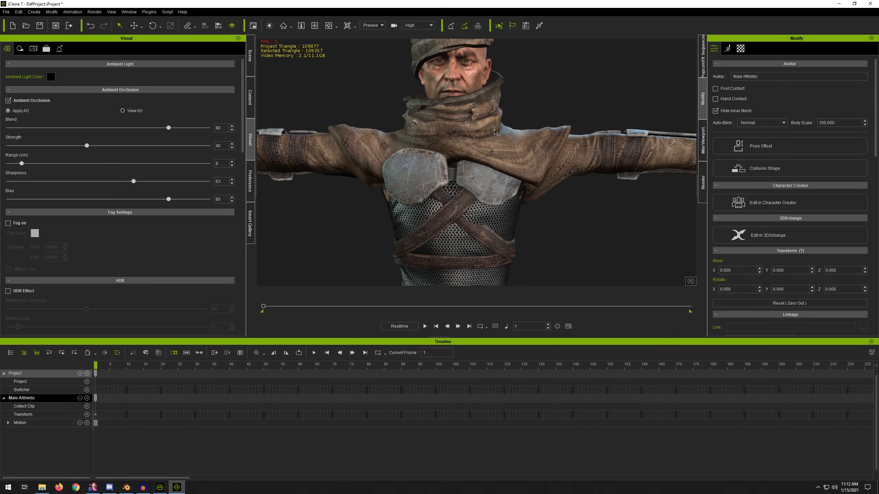
right_click_drag(391, 124, 443, 119)
scroll(427, 158, "down", 3)
middle_click_drag(514, 228, 493, 78)
right_click_drag(495, 162, 461, 239)
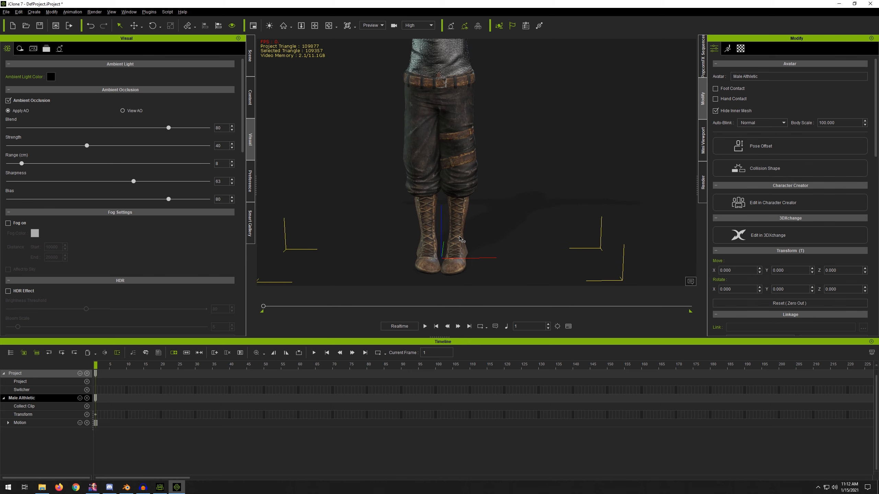
left_click(728, 51)
left_click(715, 51)
left_click(727, 49)
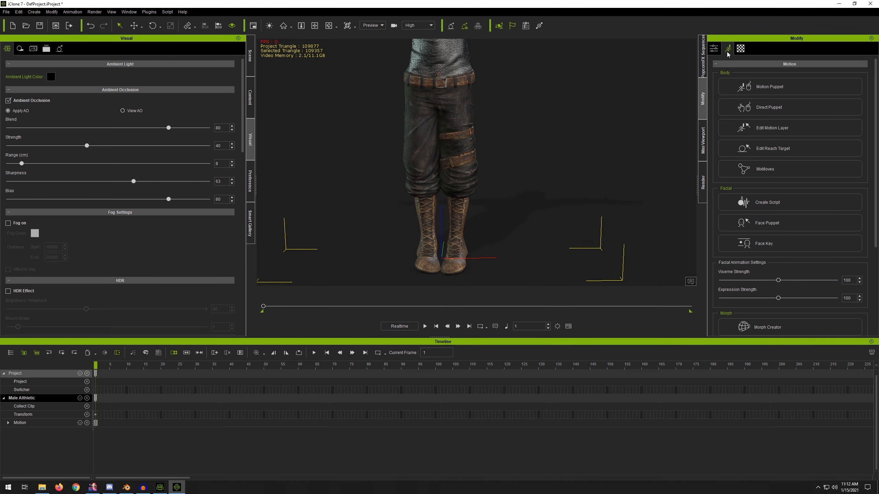
left_click(766, 126)
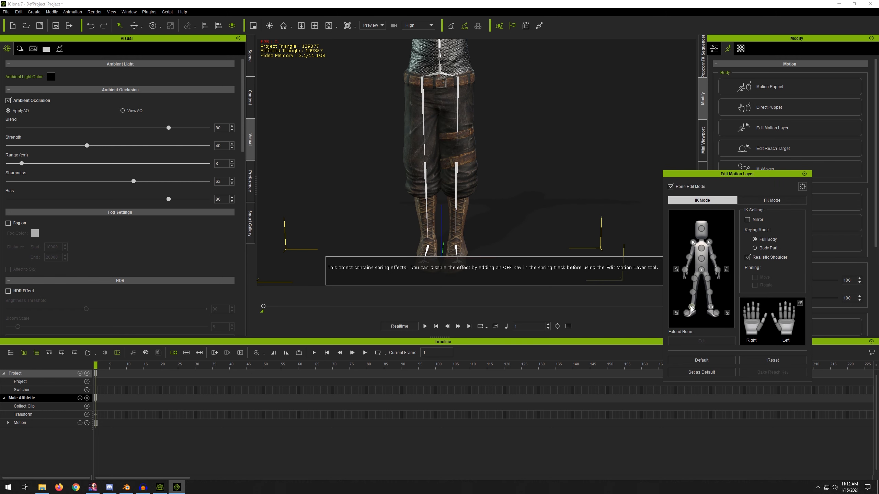
left_click_drag(483, 248, 470, 251)
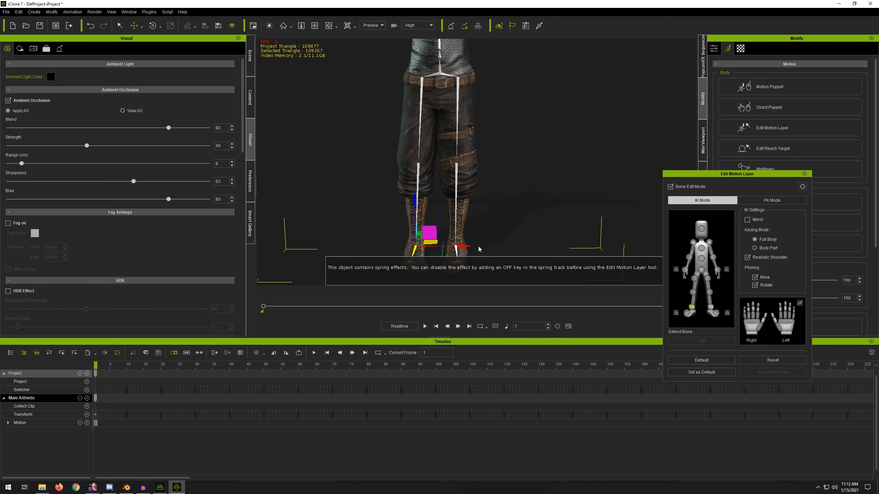
left_click(710, 307)
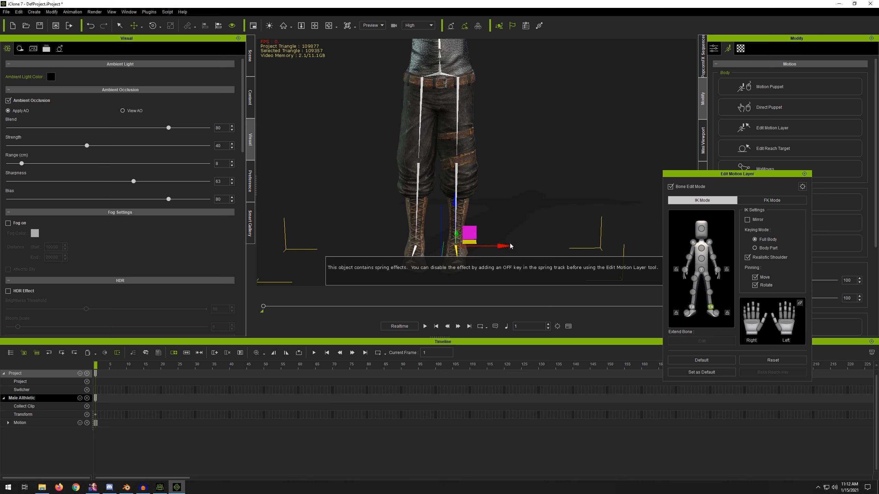
left_click_drag(512, 248, 521, 249)
left_click(804, 174)
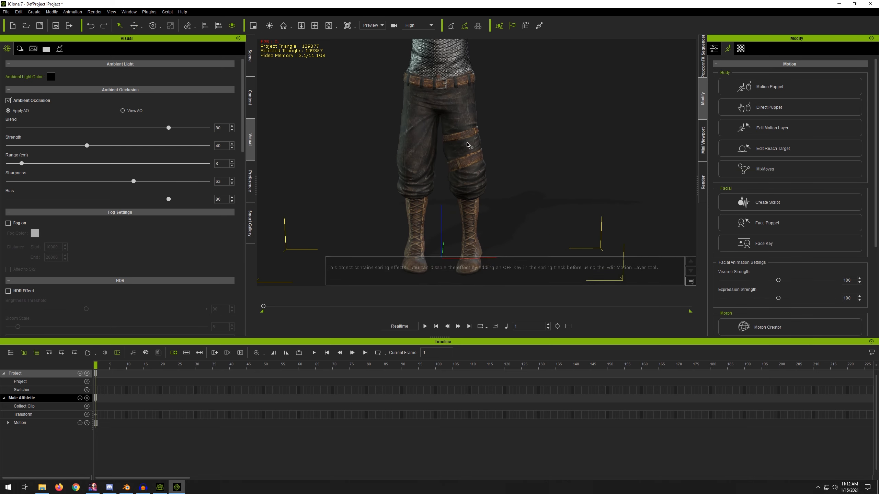
Step: Inspect the boots and the armored top on the character in iClone
right_click_drag(468, 143, 465, 66)
scroll(461, 134, "up", 5)
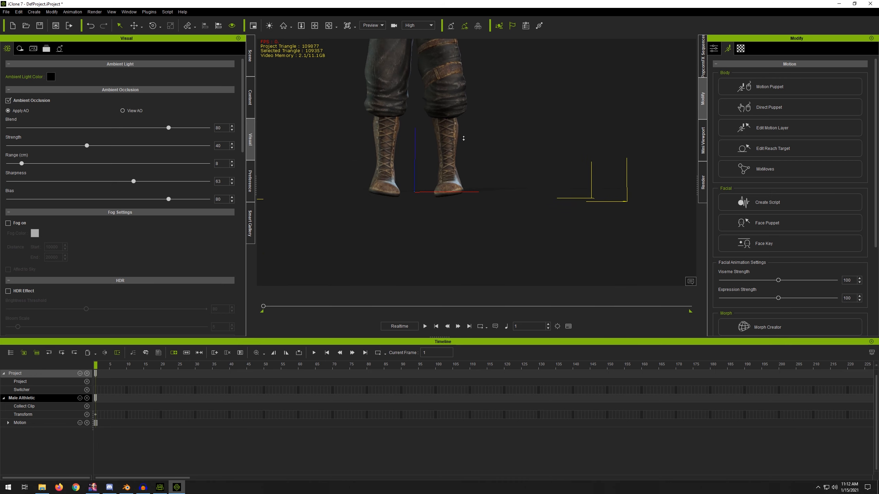
middle_click_drag(458, 144, 476, 212)
mouse_move(476, 210)
right_mouse_down()
mouse_move(581, 209)
mouse_move(472, 209)
right_mouse_up()
scroll(472, 209, "up", 5)
scroll(472, 209, "down", 5)
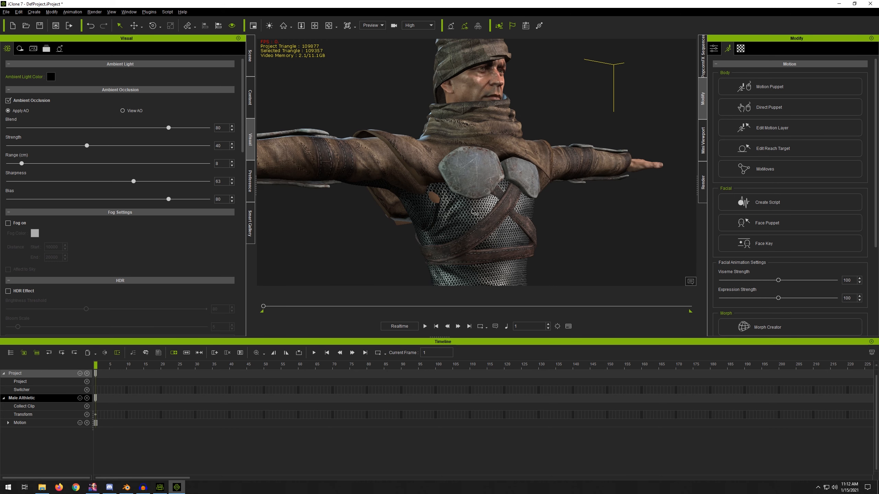
middle_click_drag(472, 209, 470, 177)
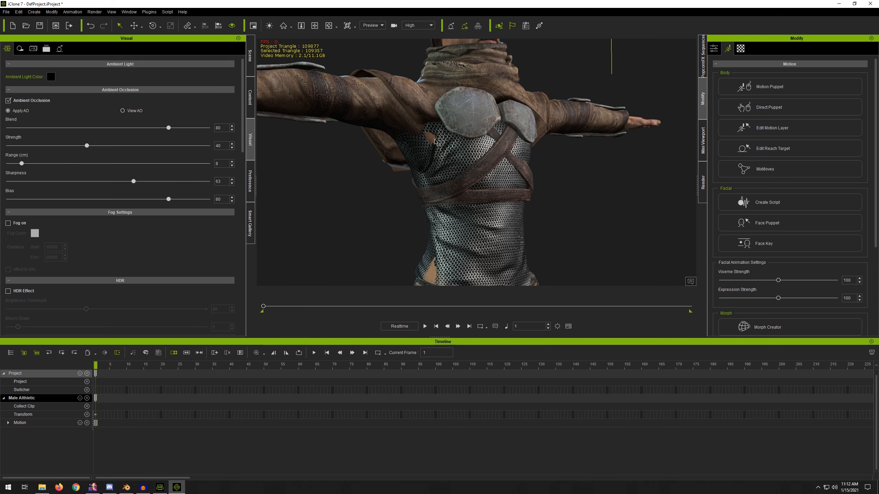
Step: Switch back to Character Creator and hide the chest body mesh under the Rag_Armored_Top with the Hide Body Mesh tool
left_click(161, 488)
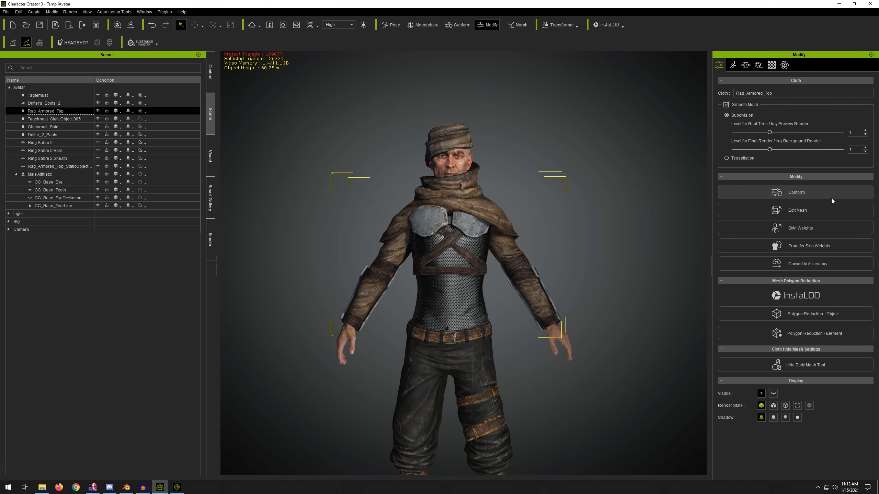
left_click(826, 366)
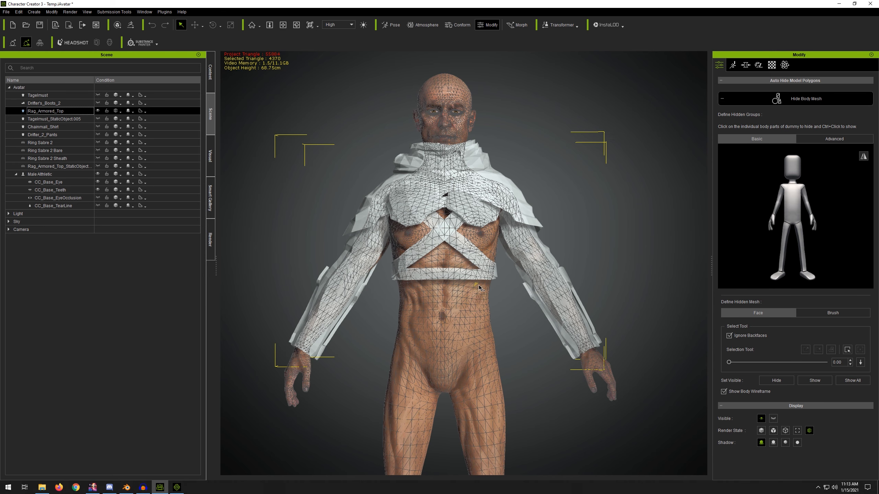
scroll(479, 287, "up", 2)
left_click(820, 139)
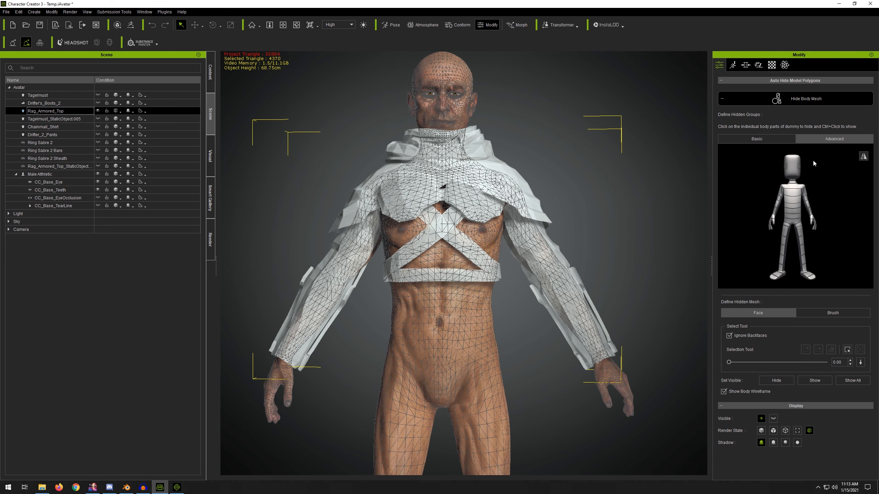
left_click(796, 193)
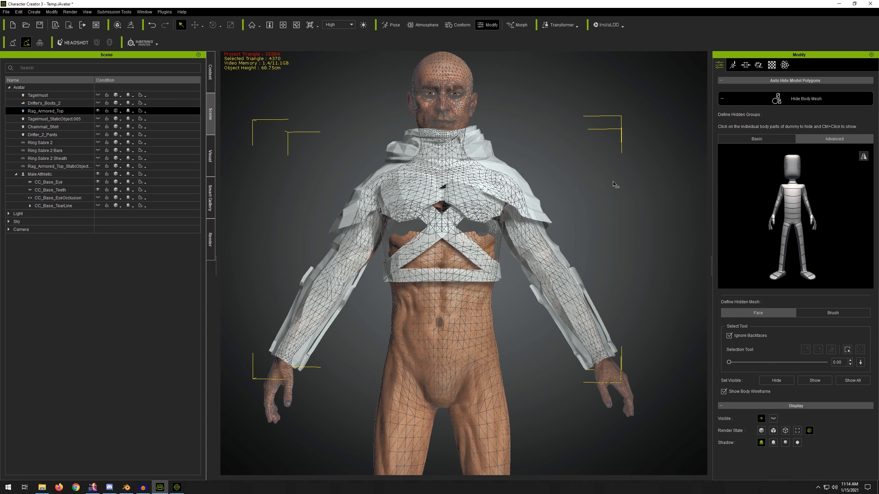
right_click_drag(629, 178, 492, 212)
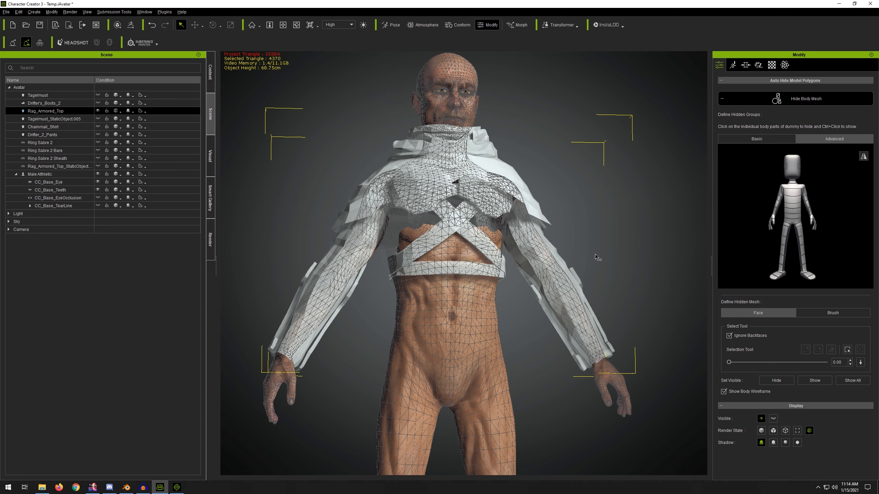
right_click_drag(595, 256, 606, 230)
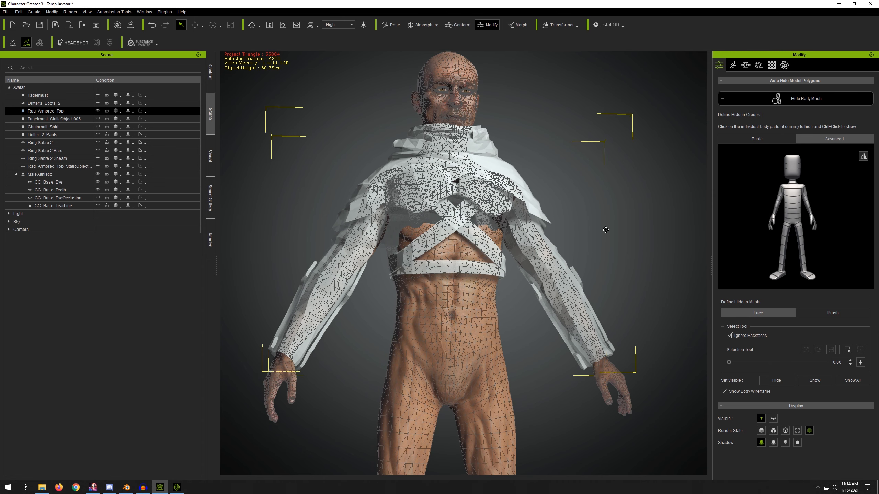